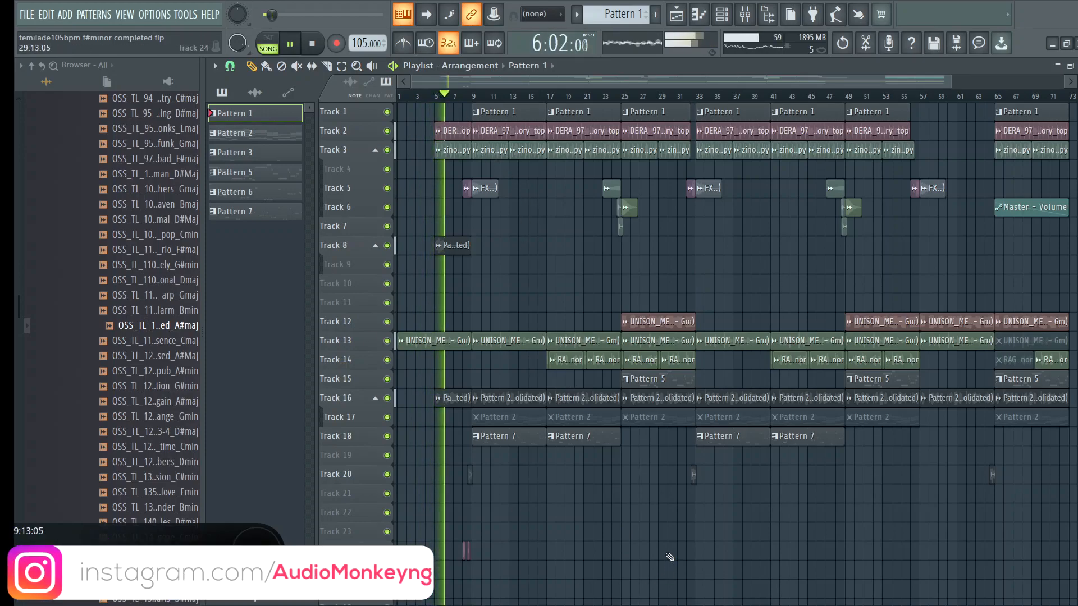
key(super)
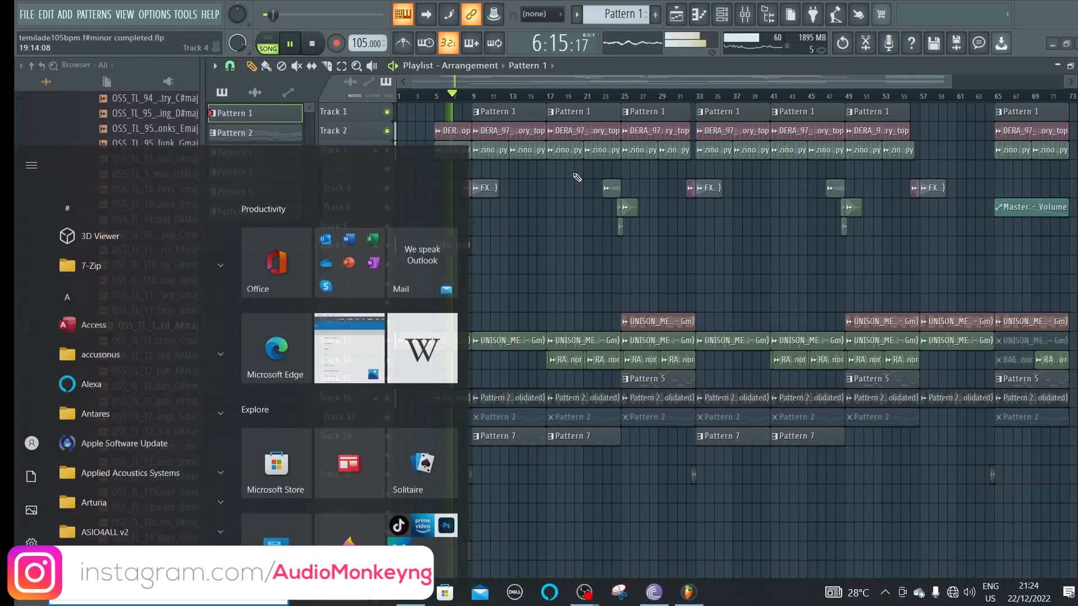
key(super)
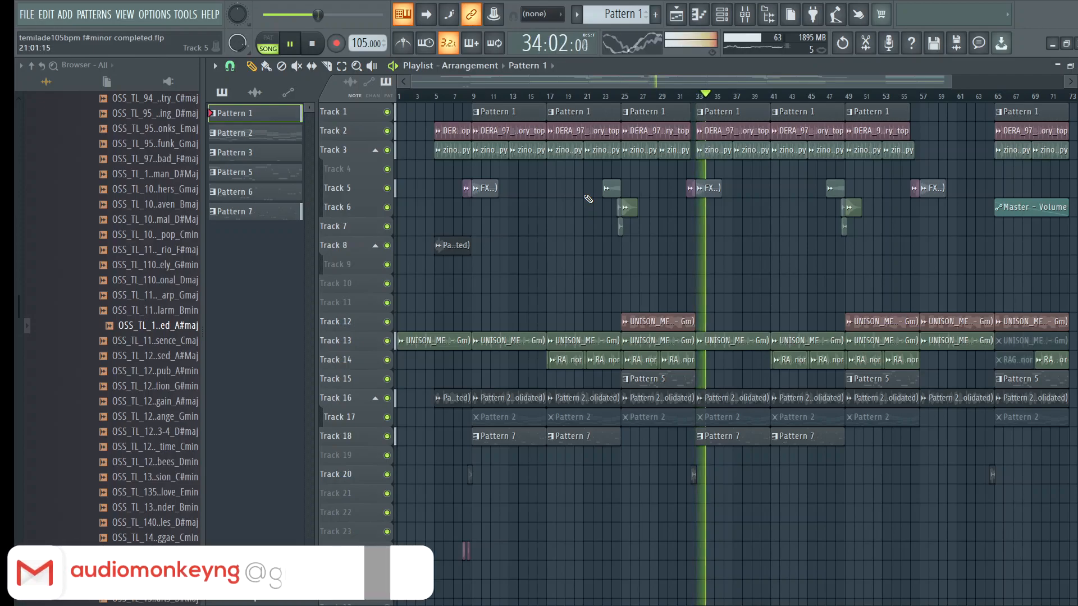
Stop the full song and solo Track 2, which holds the DERA_97 percussion loop.
key(space)
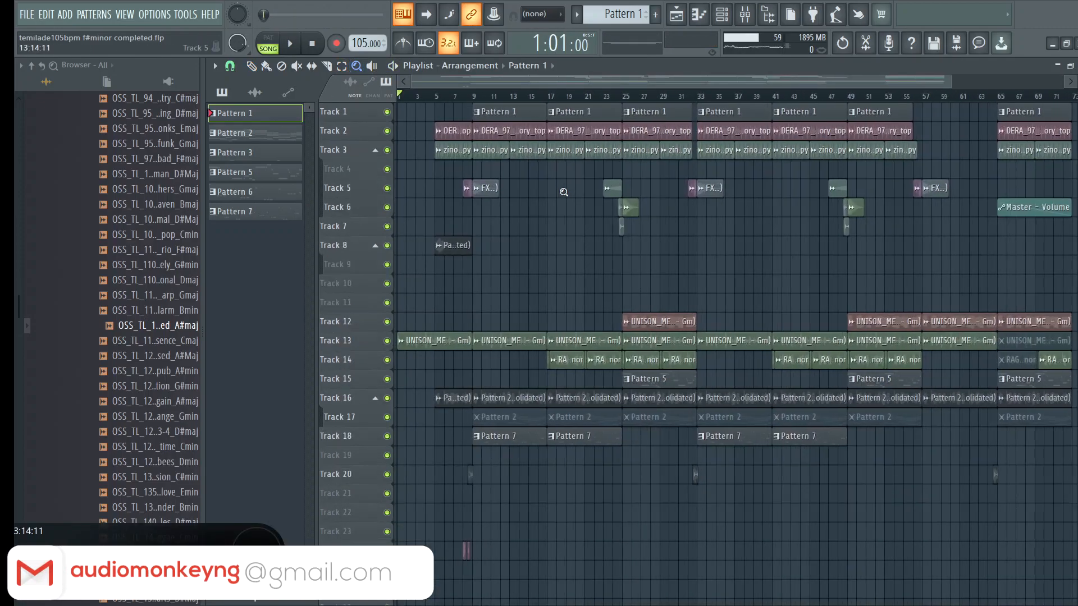
drag(510, 142, 537, 256)
right_click(544, 383)
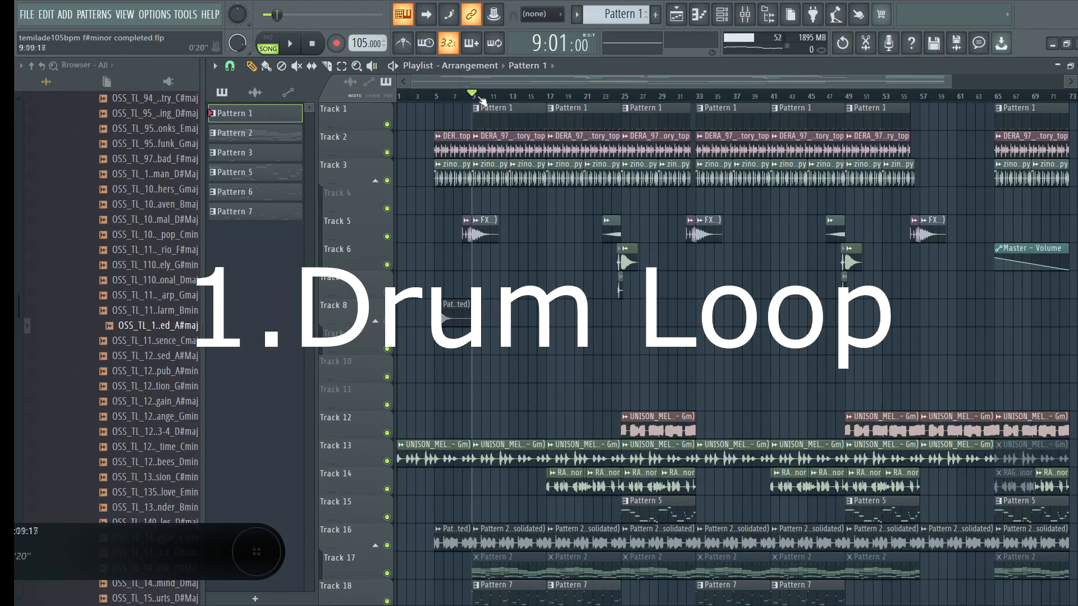
scroll(481, 100, up, 3)
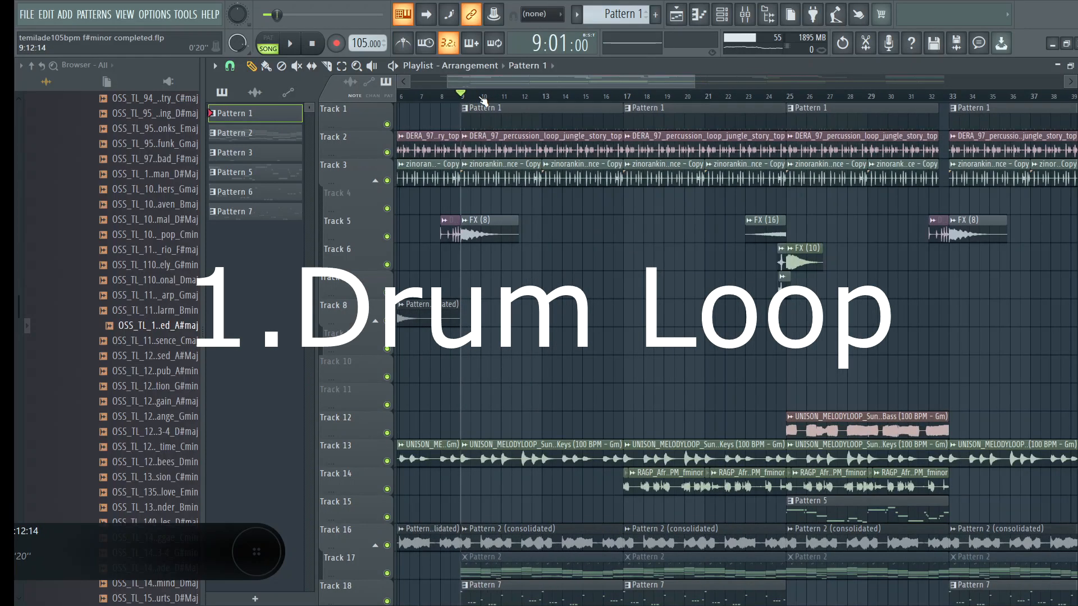
right_click(387, 152)
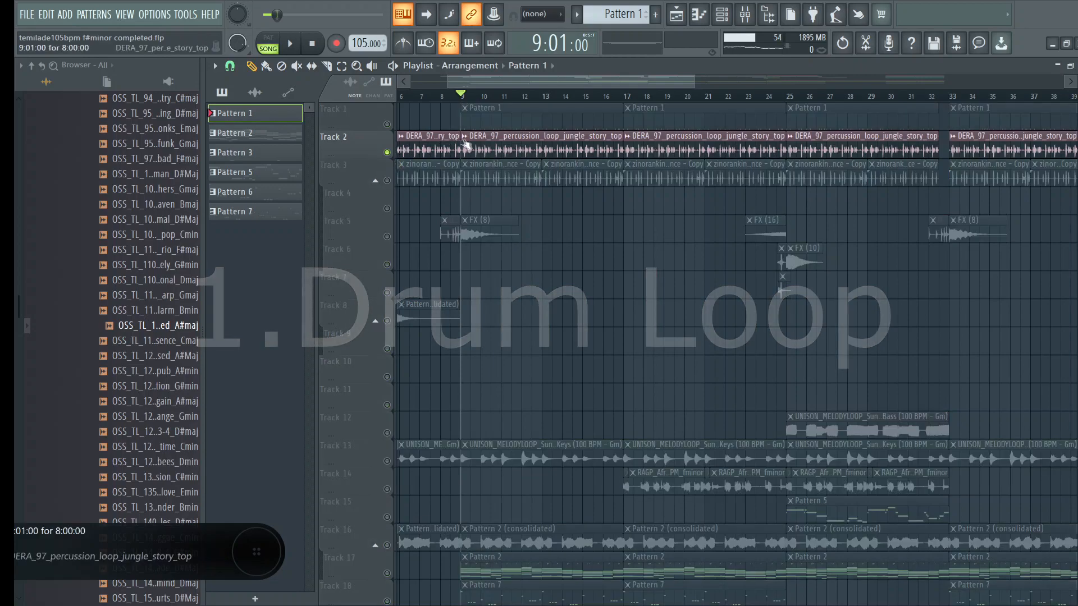
Inspect the sample settings of the DERA_97_percussion_loop_jungle_story_top clip on Track 2 and close them.
right_click(468, 138)
click(544, 80)
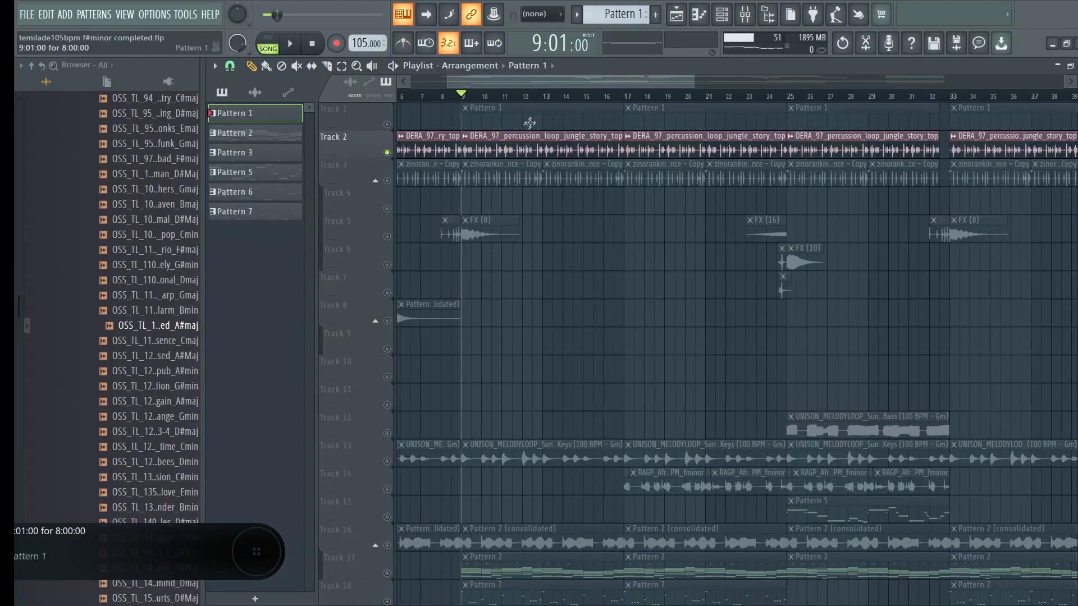
double_click(531, 150)
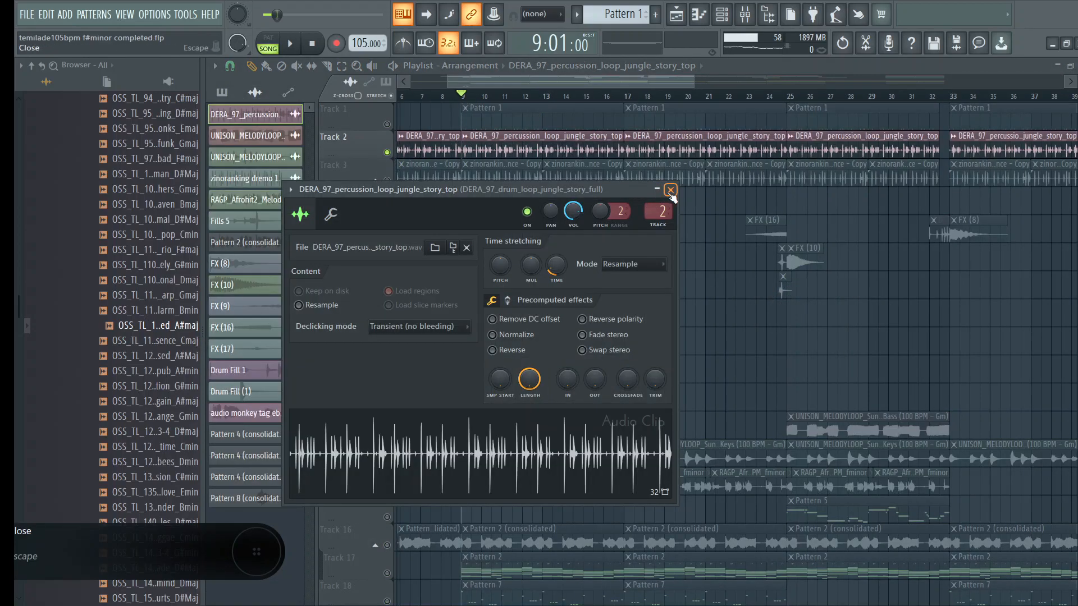
click(671, 190)
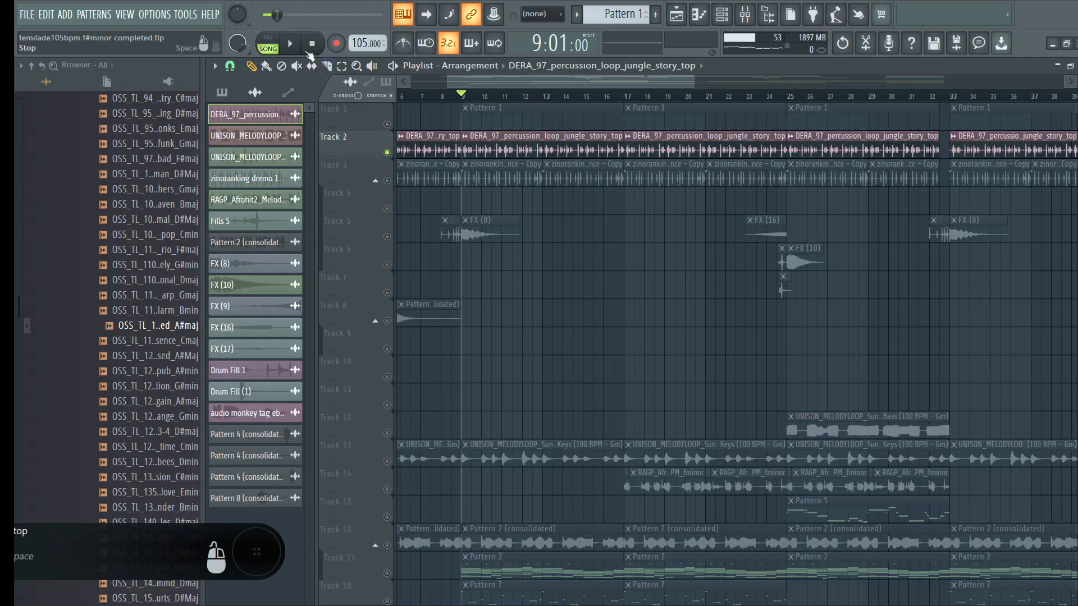
Play the soloed percussion loop from bar 9 and examine its waveform on Track 2.
click(290, 43)
click(357, 67)
click(516, 159)
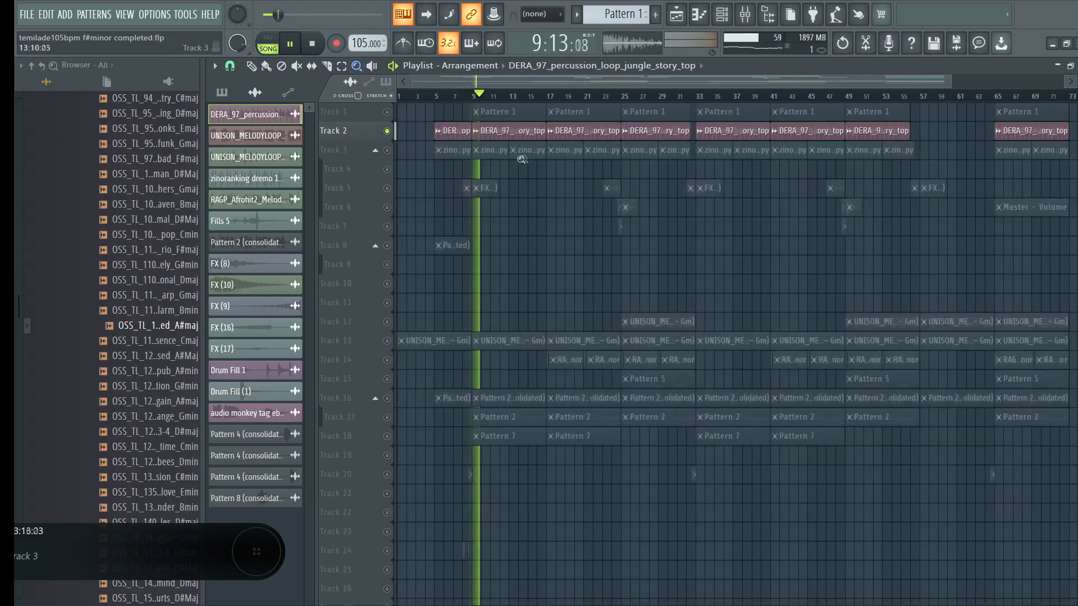
drag(447, 137, 729, 228)
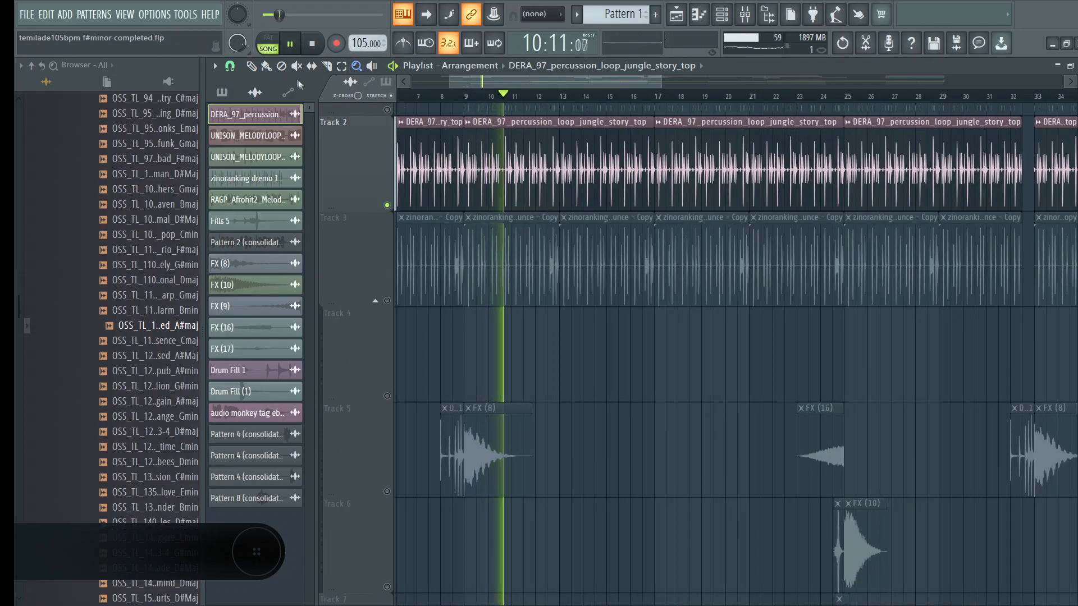
click(251, 66)
scroll(594, 151, up, 2)
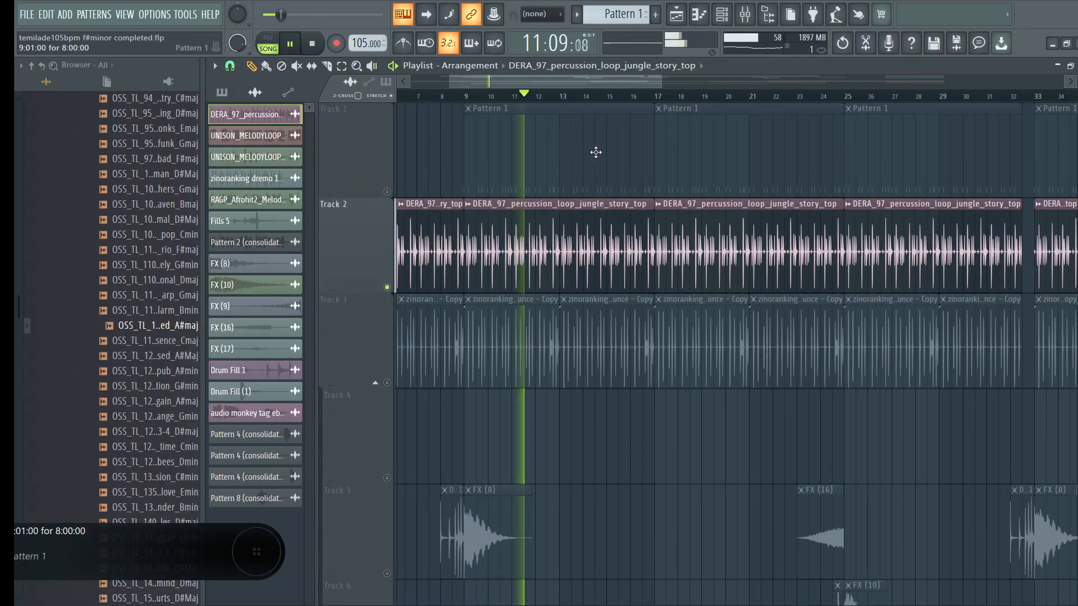
scroll(649, 209, down, 5)
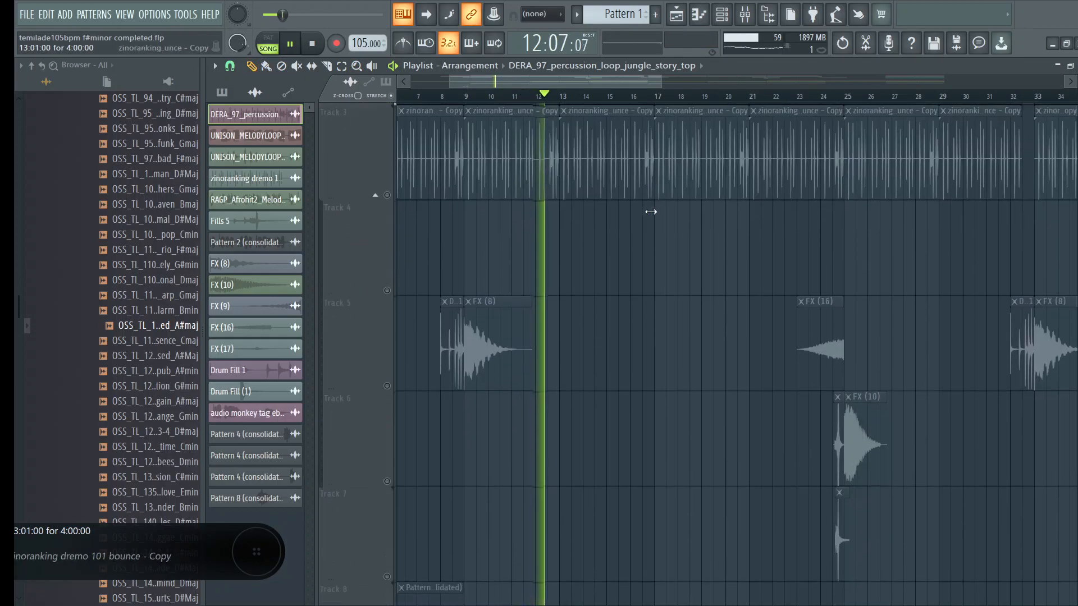
scroll(651, 211, up, 5)
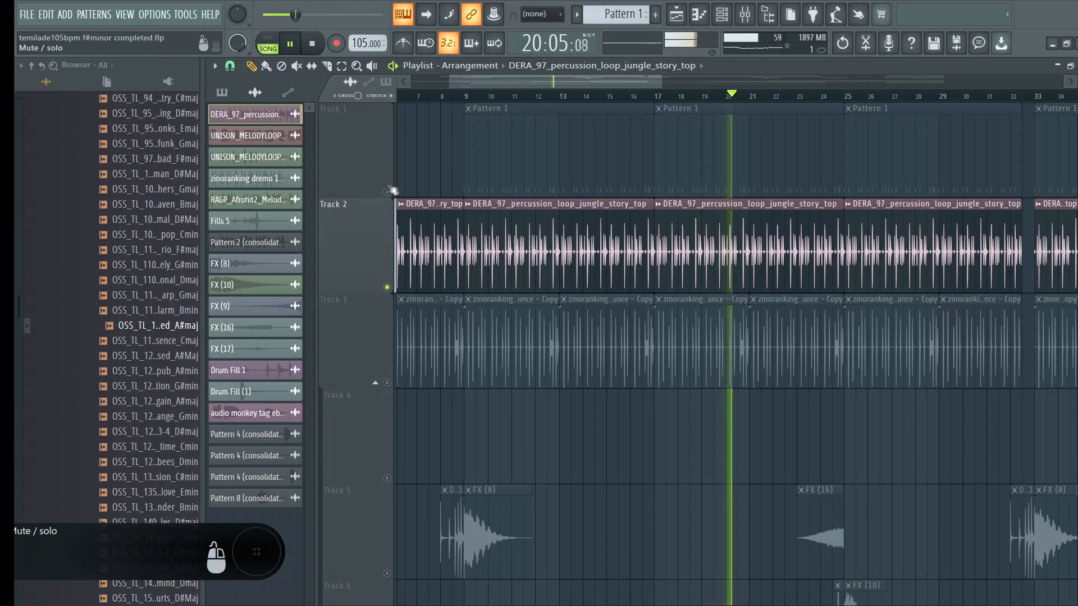
Play Tracks 1 and 2 together and view Pattern 1's DERA_kick_mushy notes in the piano roll.
click(452, 96)
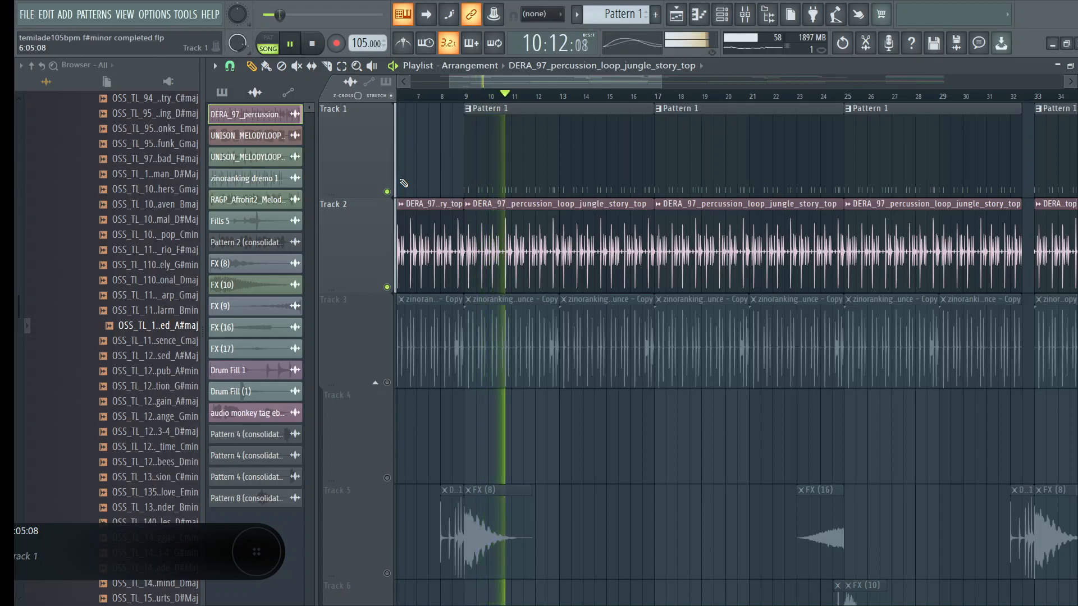
click(530, 173)
double_click(540, 169)
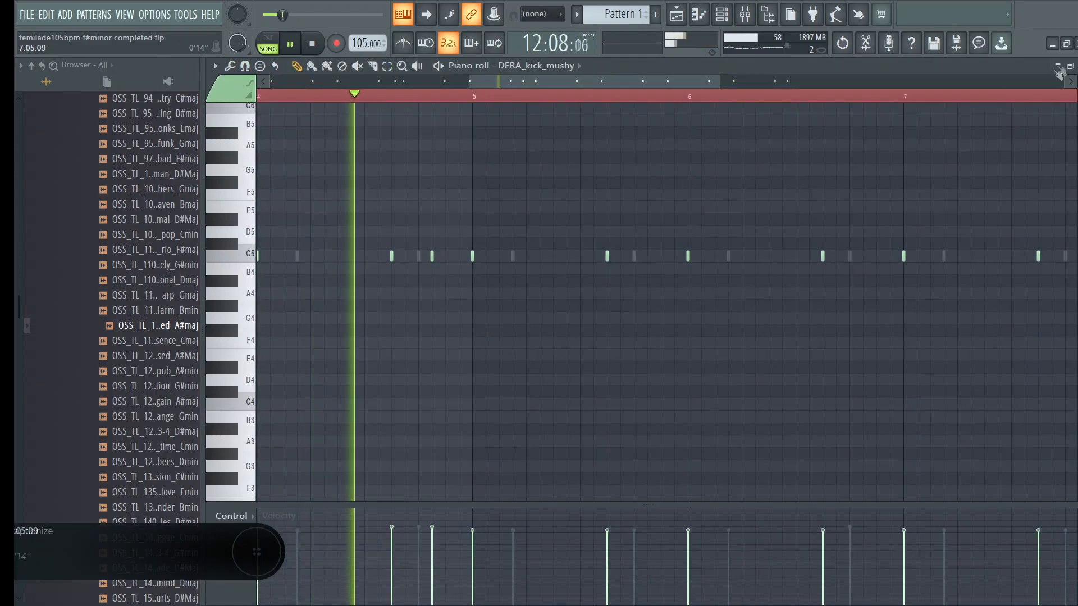
click(1077, 66)
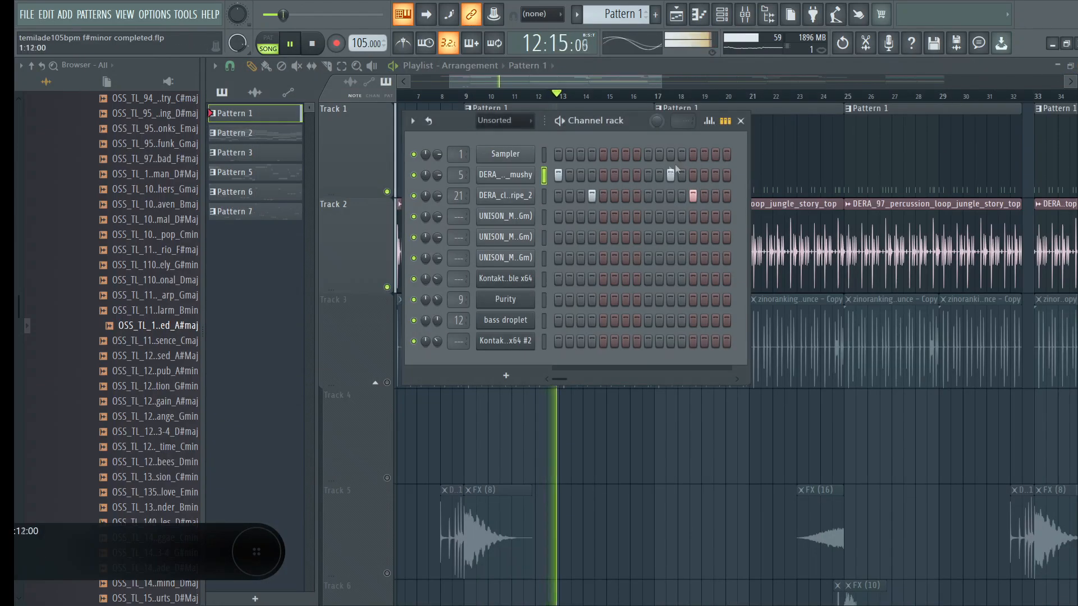
Audition Pattern 1 alone in pattern mode, and play Tracks 1 and 2 in the arrangement from bar 9.
click(279, 46)
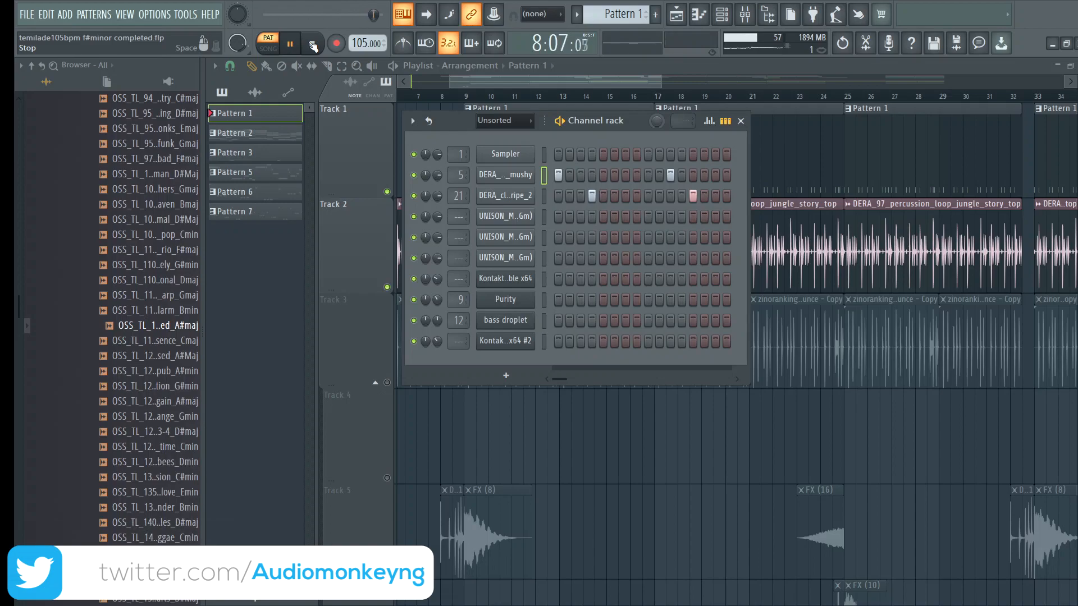
click(493, 82)
click(466, 100)
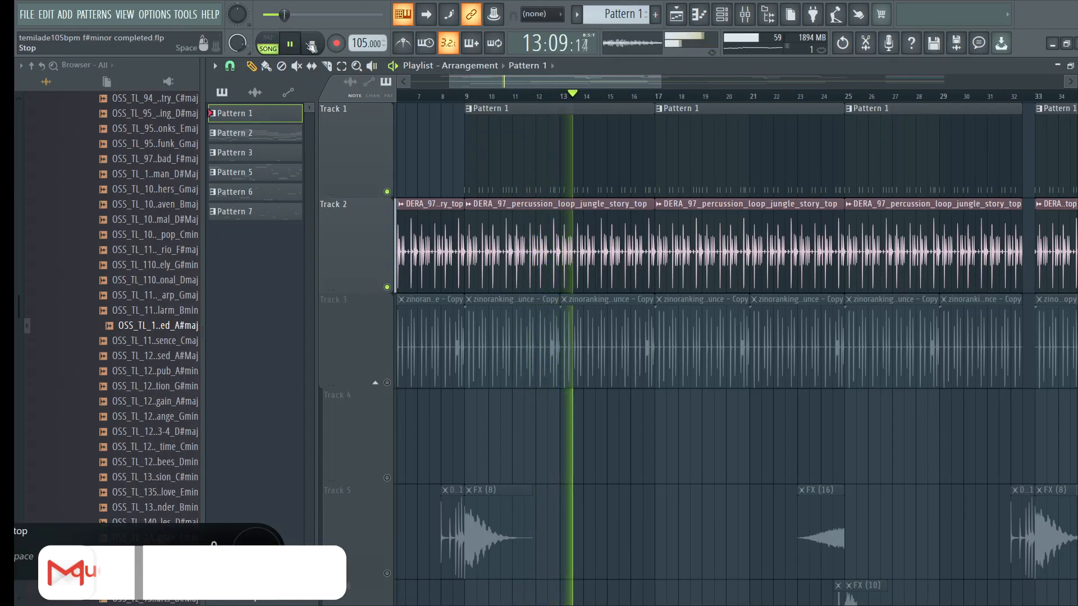
key(space)
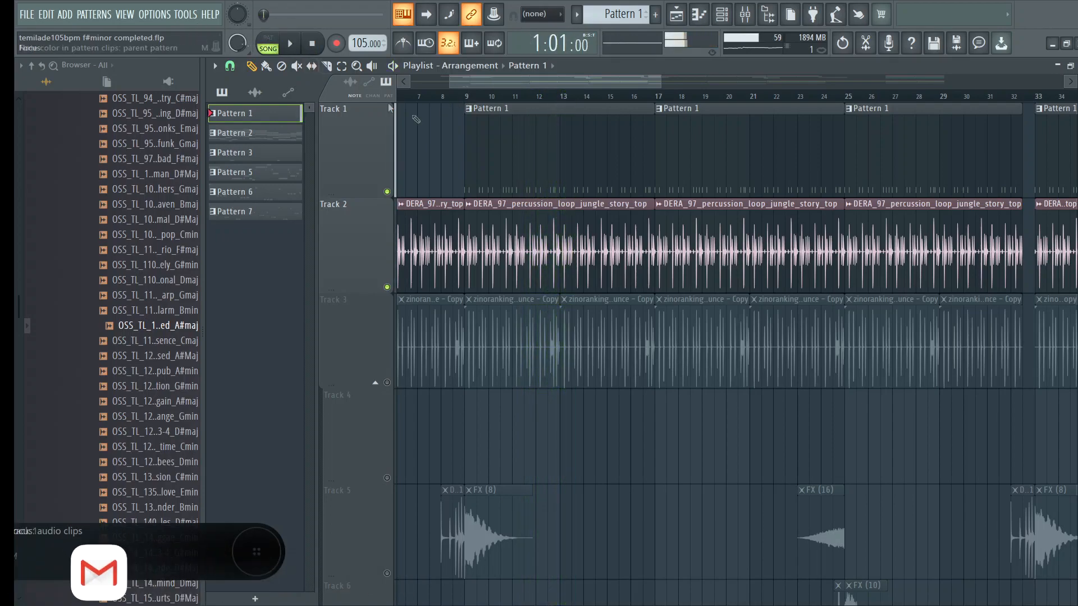
Unmute Track 3 to add the zinoranking dremo 101 bounce loop to the two audible drum tracks.
click(466, 106)
scroll(465, 105, up, 4)
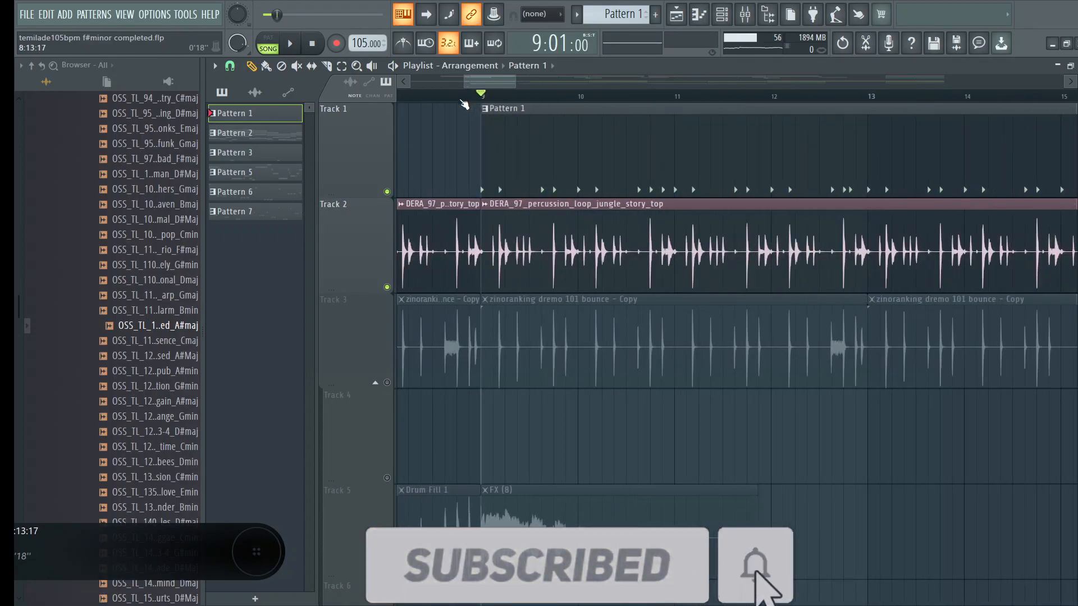
scroll(464, 104, up, 2)
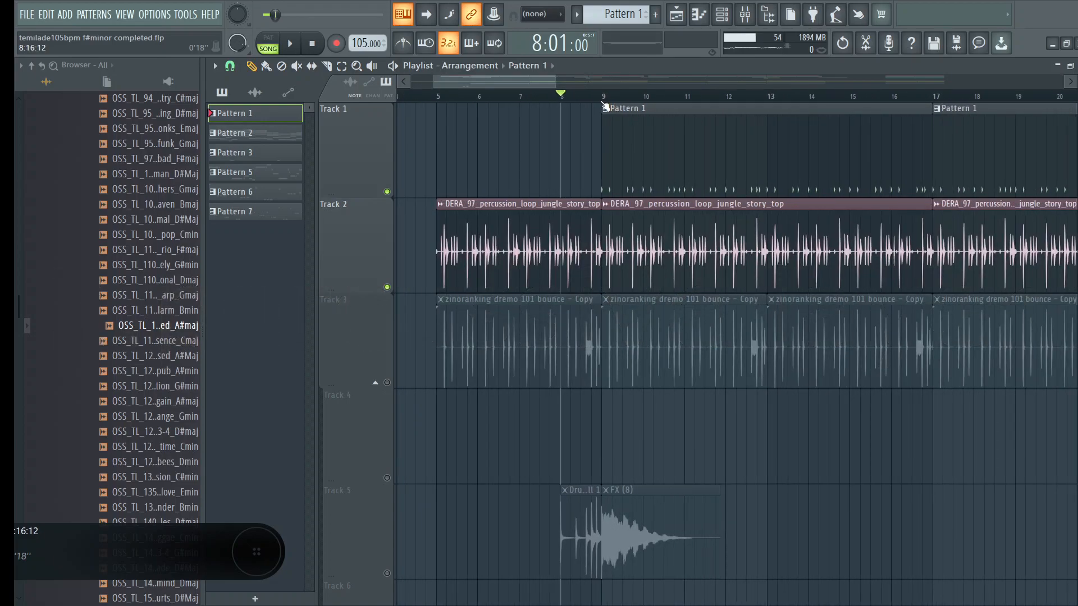
click(603, 102)
click(387, 383)
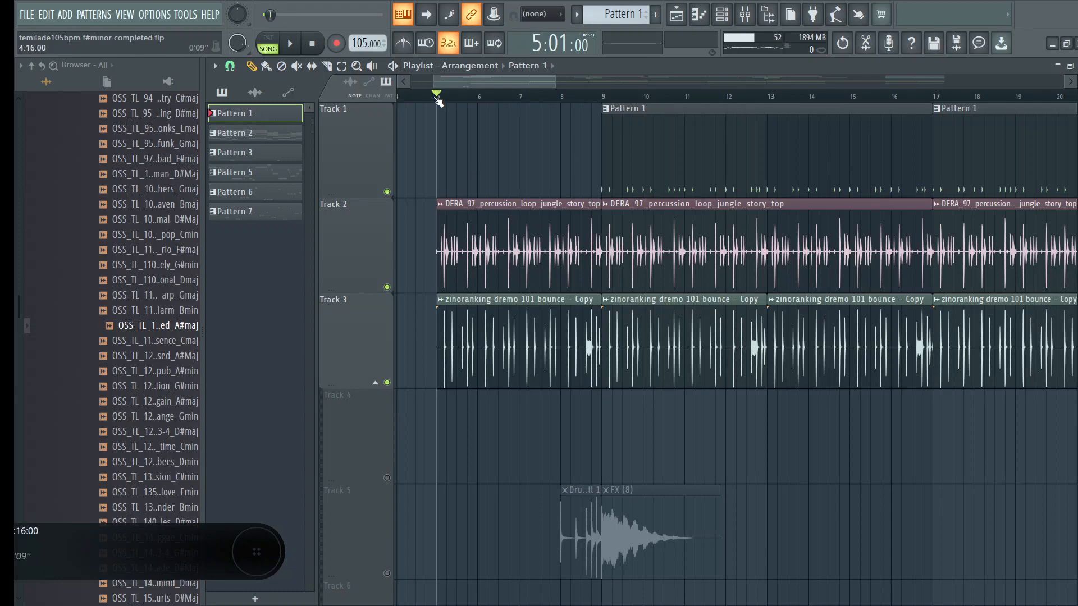
Play the three drum tracks together from bar 5, look over the whole arrangement, and stop playback.
click(291, 48)
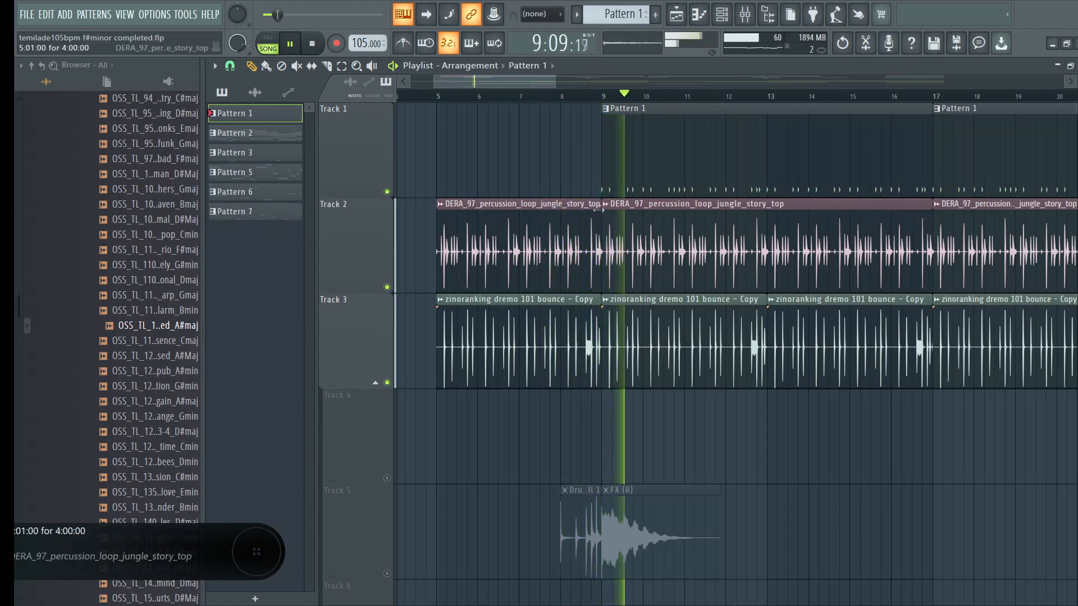
drag(553, 80, 916, 163)
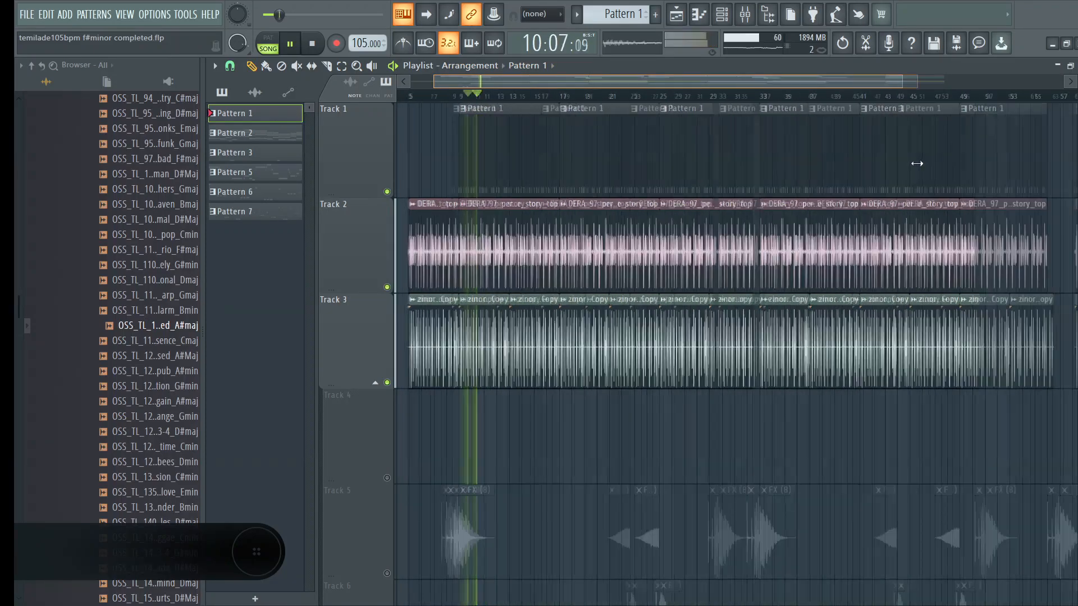
scroll(920, 169, down, 4)
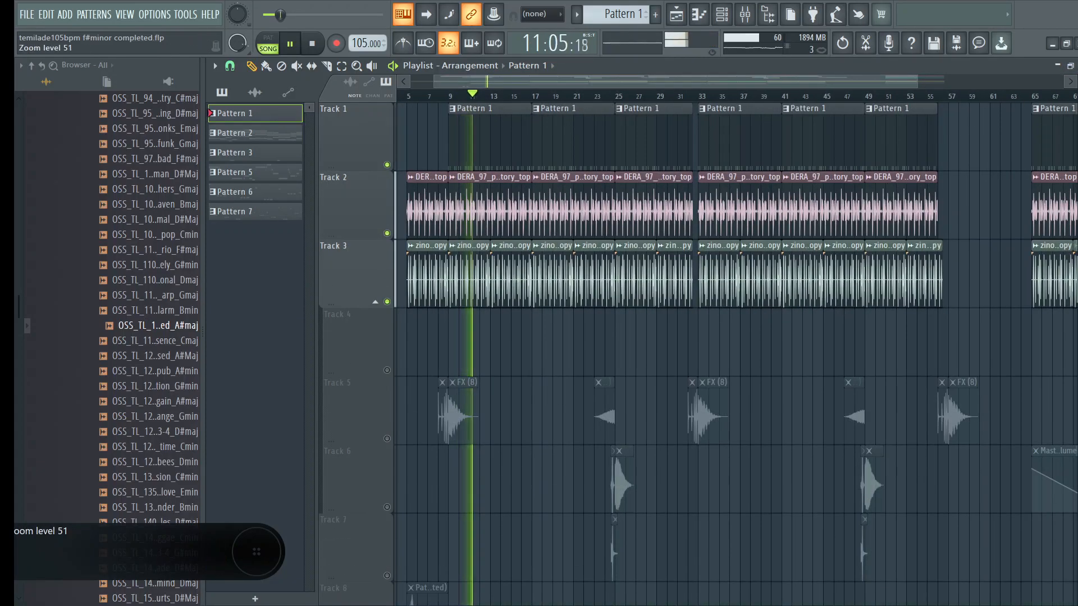
scroll(921, 169, up, 1)
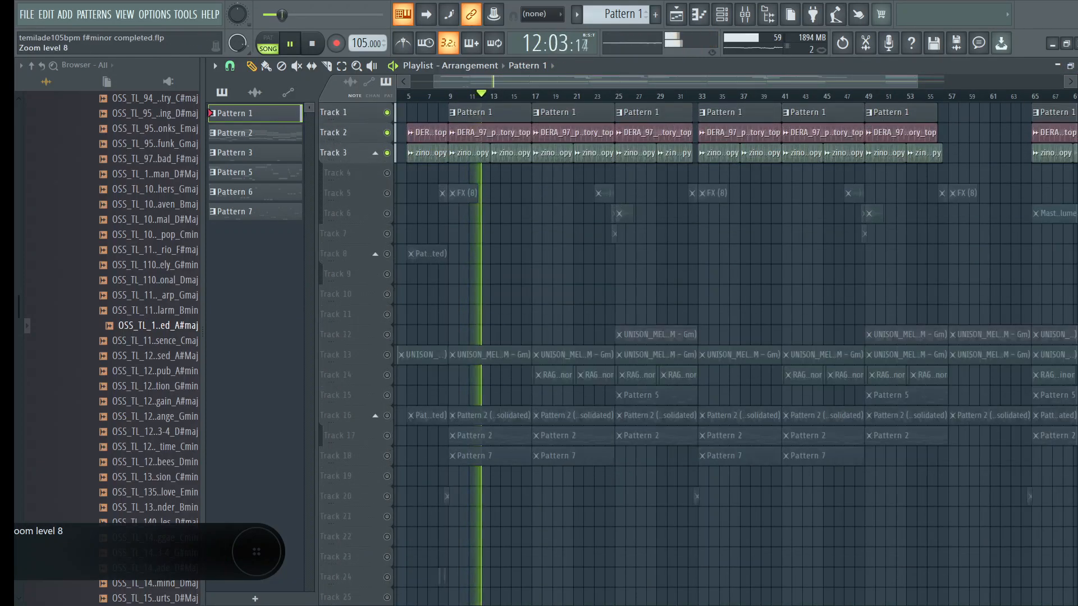
click(313, 45)
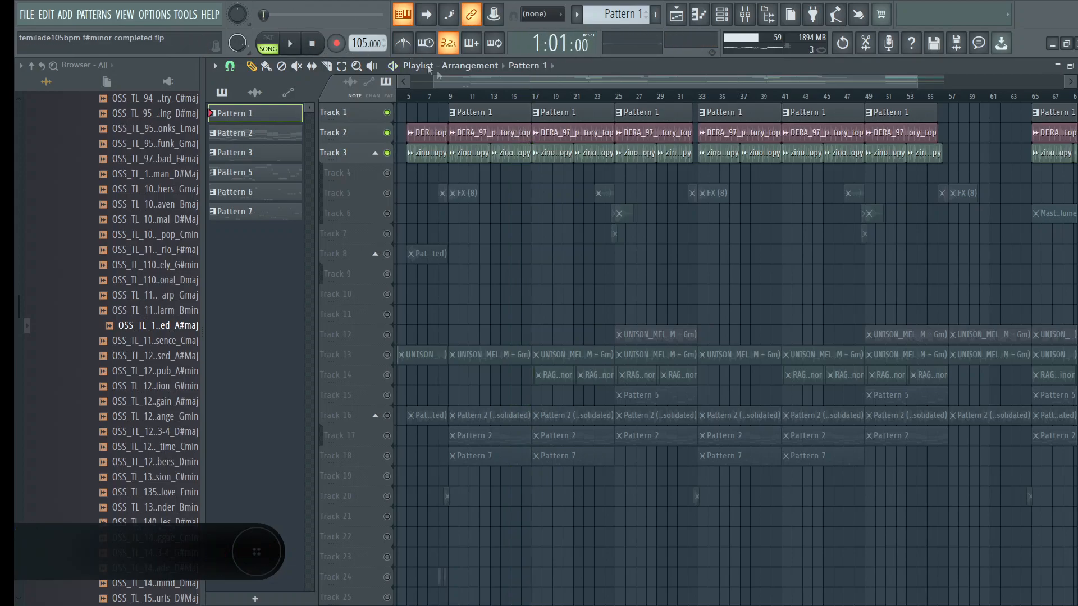
Open Pattern 1 in the channel rack and show the sampler settings of the DERA_kick_mushy channel.
drag(477, 88, 371, 102)
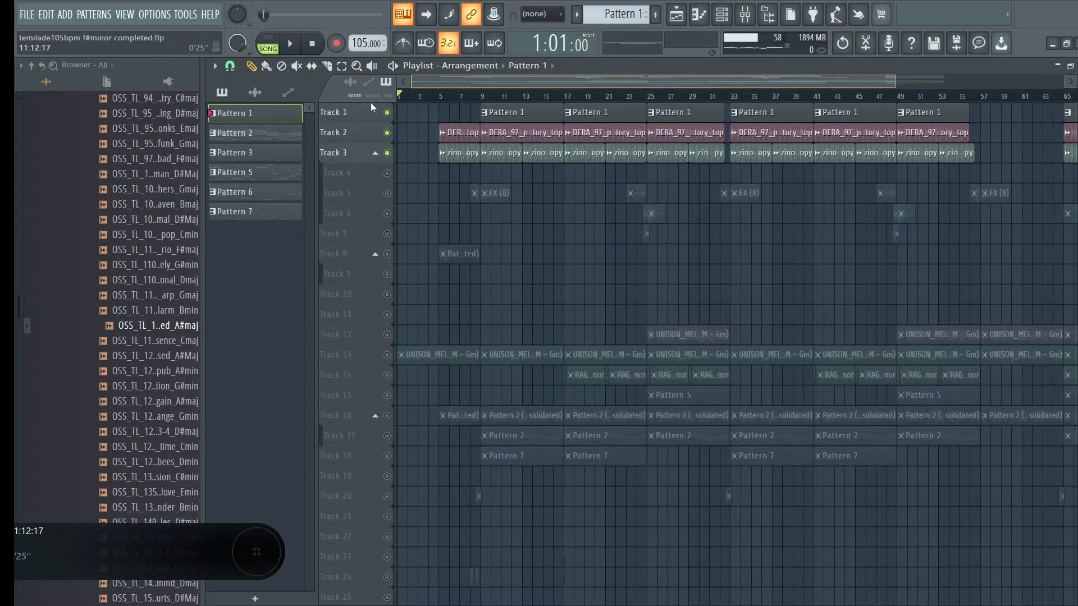
double_click(506, 114)
click(1077, 65)
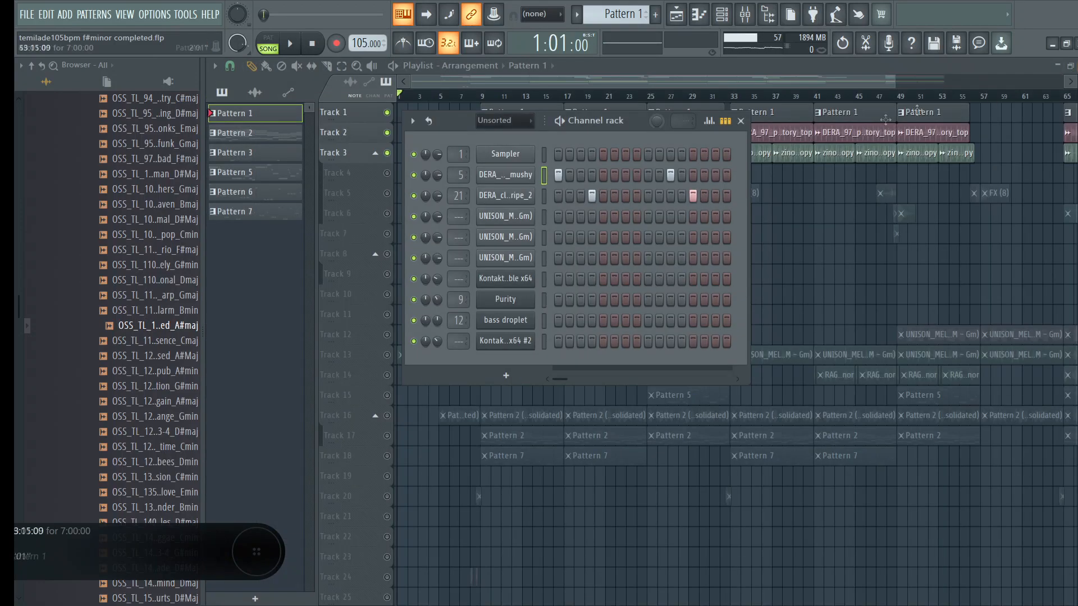
click(505, 174)
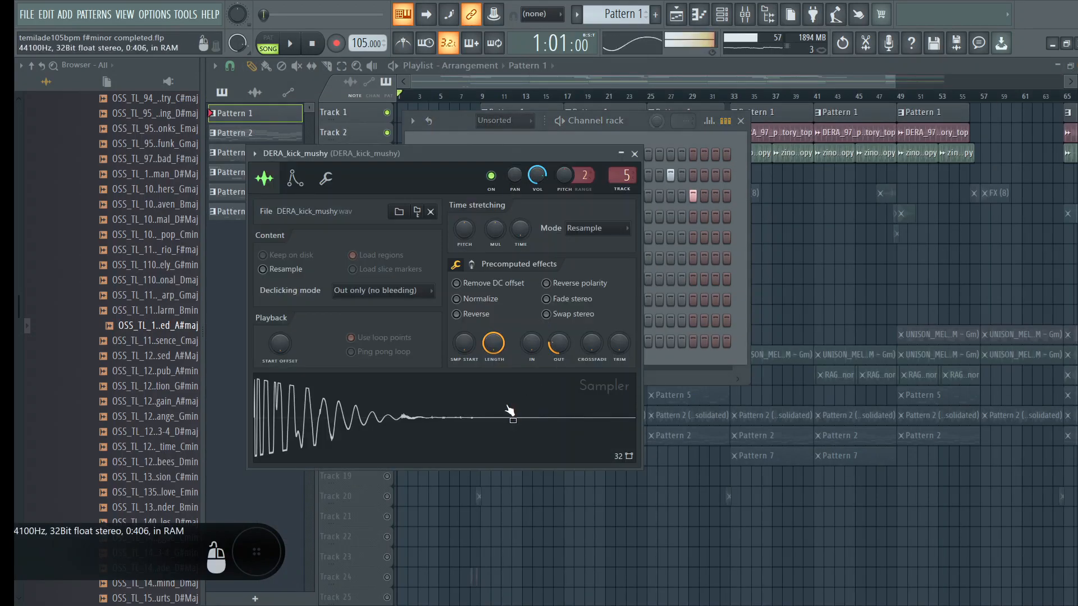
Loop Pattern 1 with the mixer open and show the Fruity Compressor on the DERA_kick_mushy track.
click(744, 14)
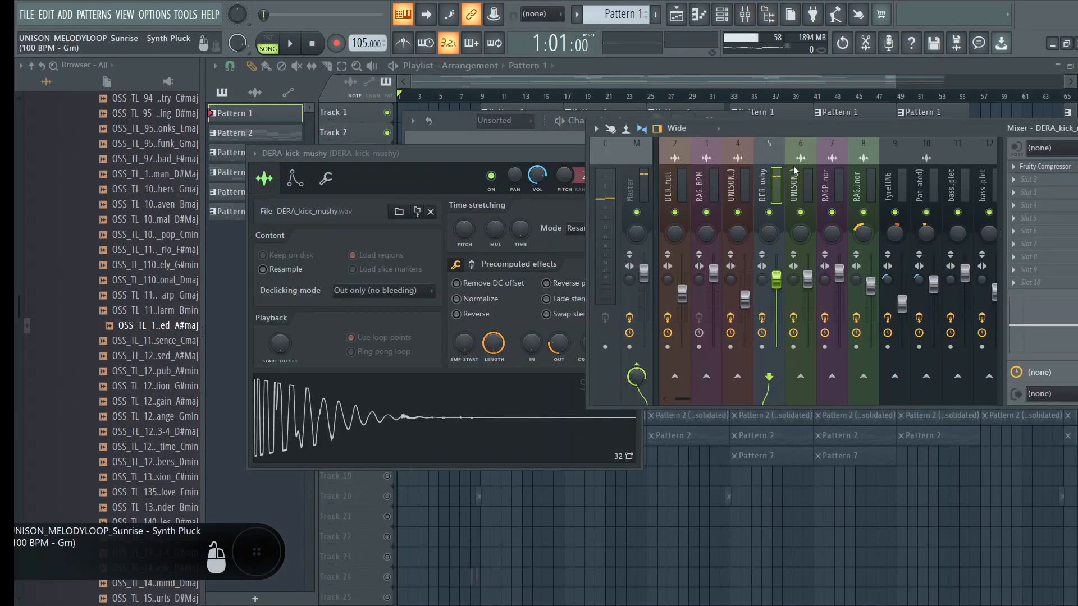
click(288, 45)
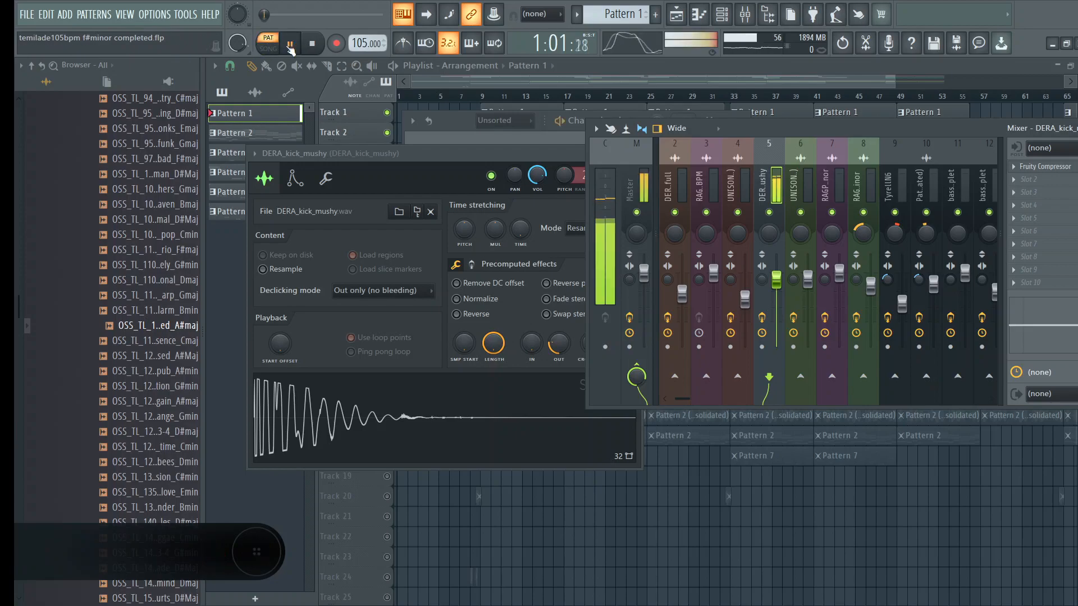
drag(949, 131, 807, 147)
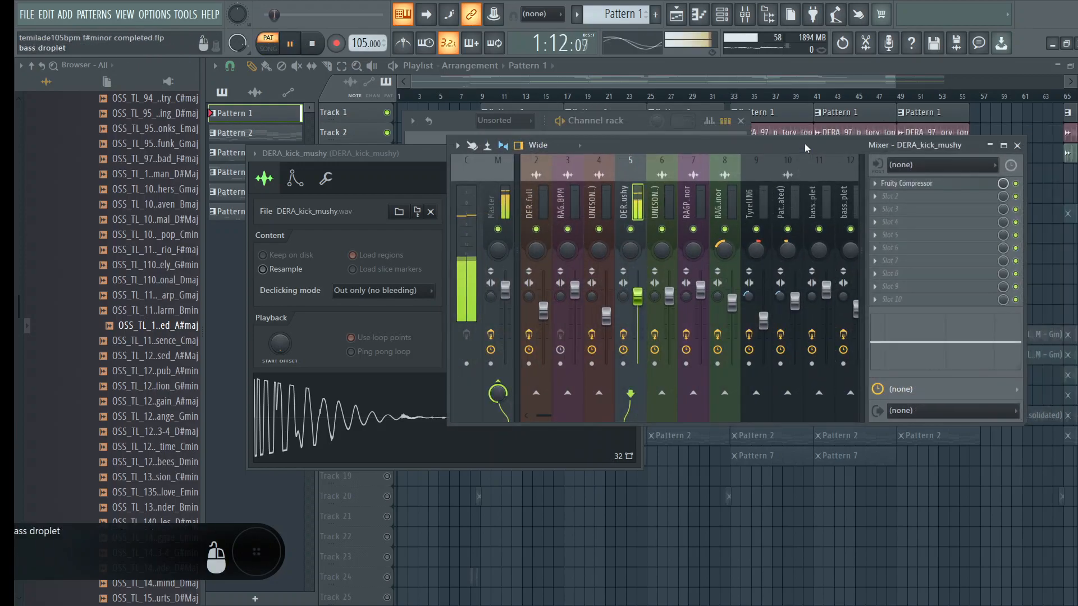
click(906, 183)
drag(677, 147, 790, 163)
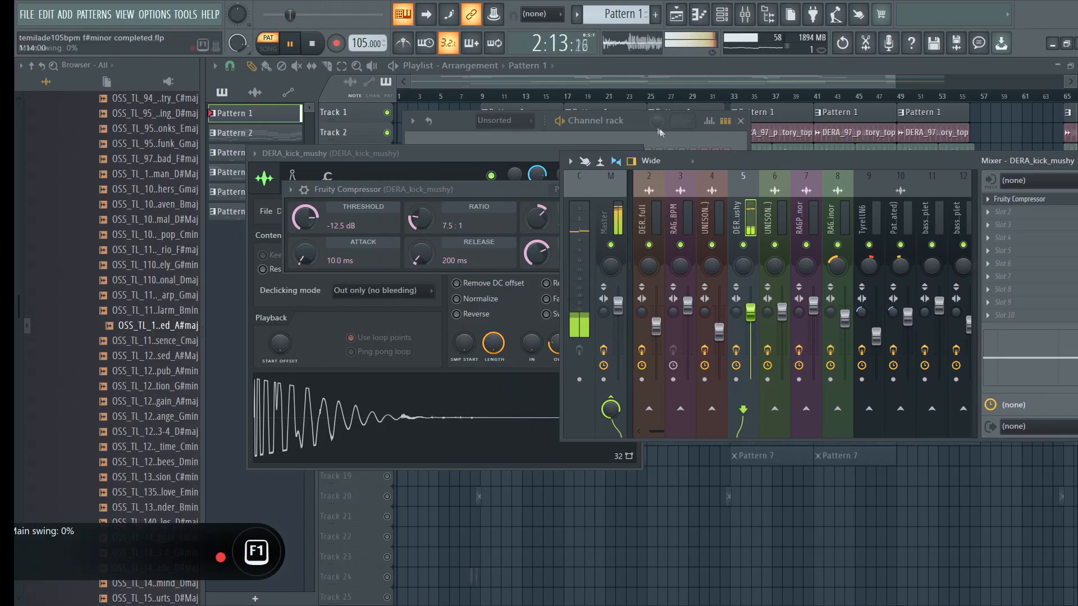
Open the DERA_clap_ripe_2 channel, insert Fruity Parametric EQ 2 in its mixer track's first slot, and cut the lows with band 1.
click(639, 124)
click(507, 200)
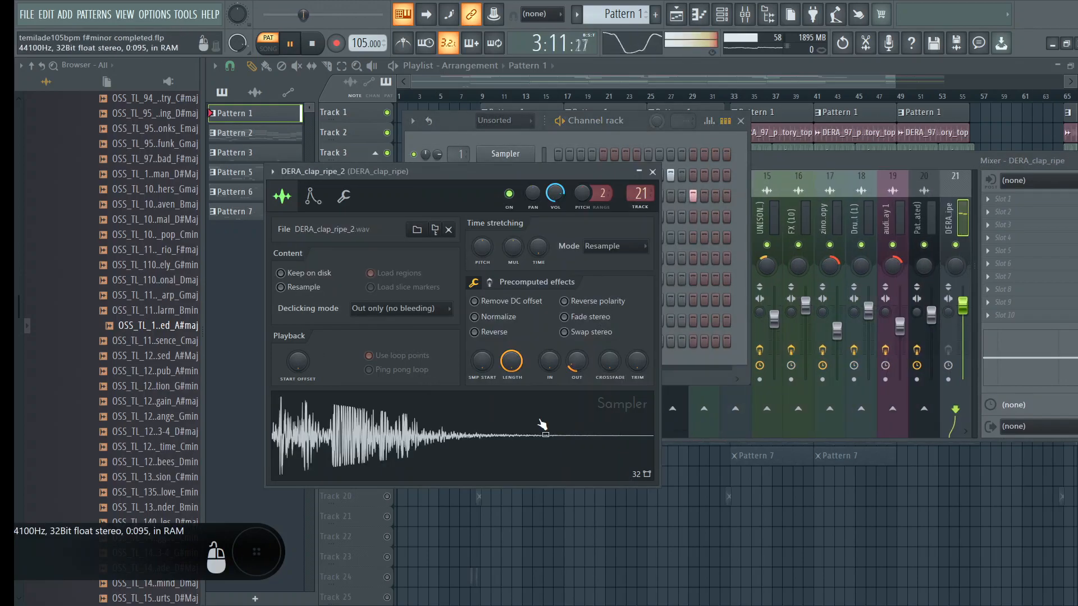
drag(932, 161, 862, 177)
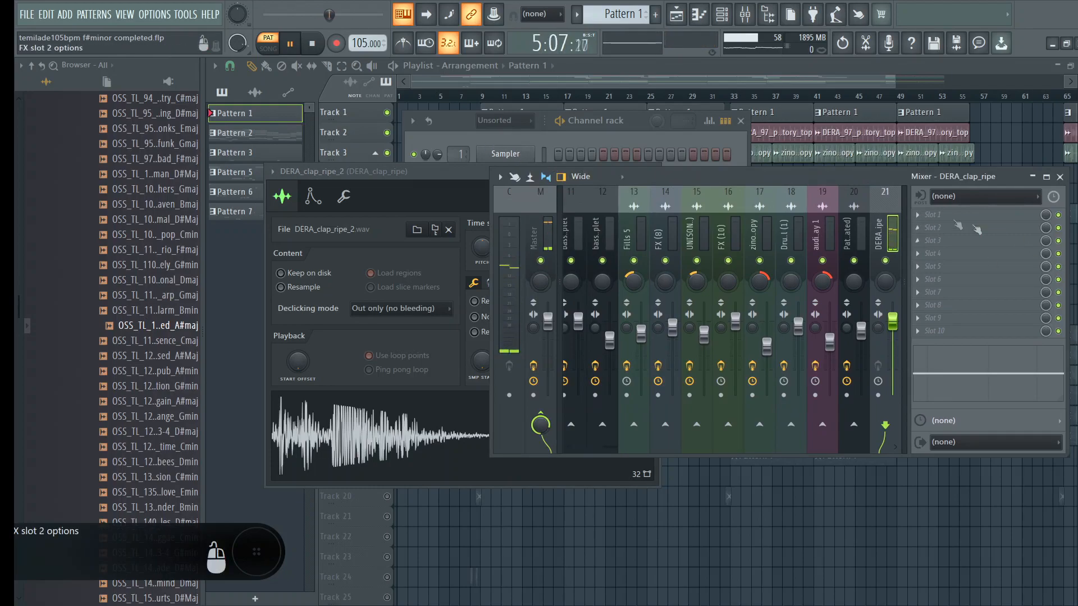
click(931, 215)
click(760, 275)
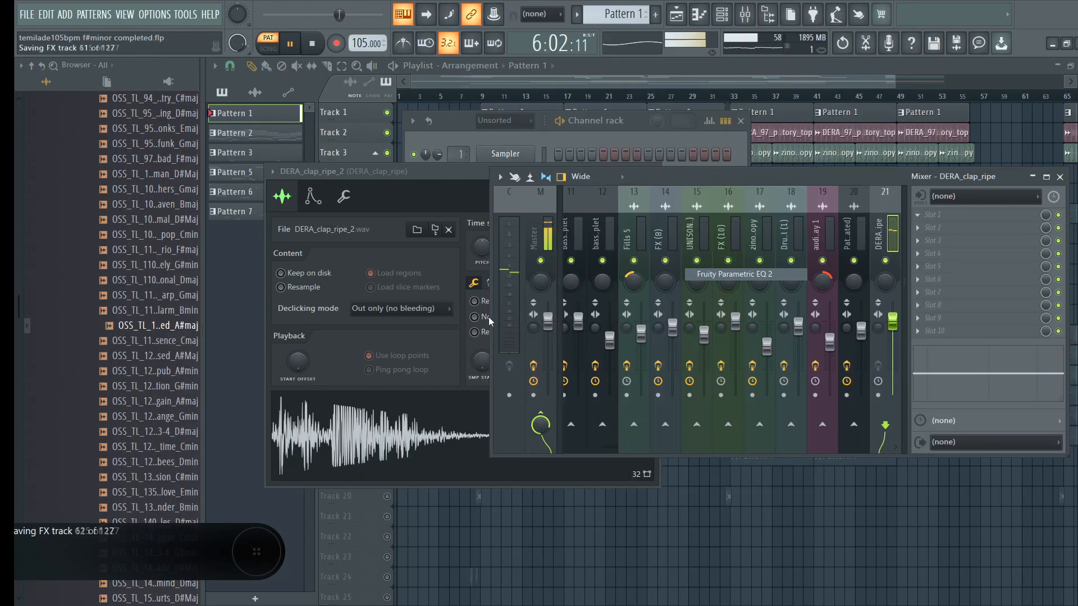
drag(350, 307, 437, 382)
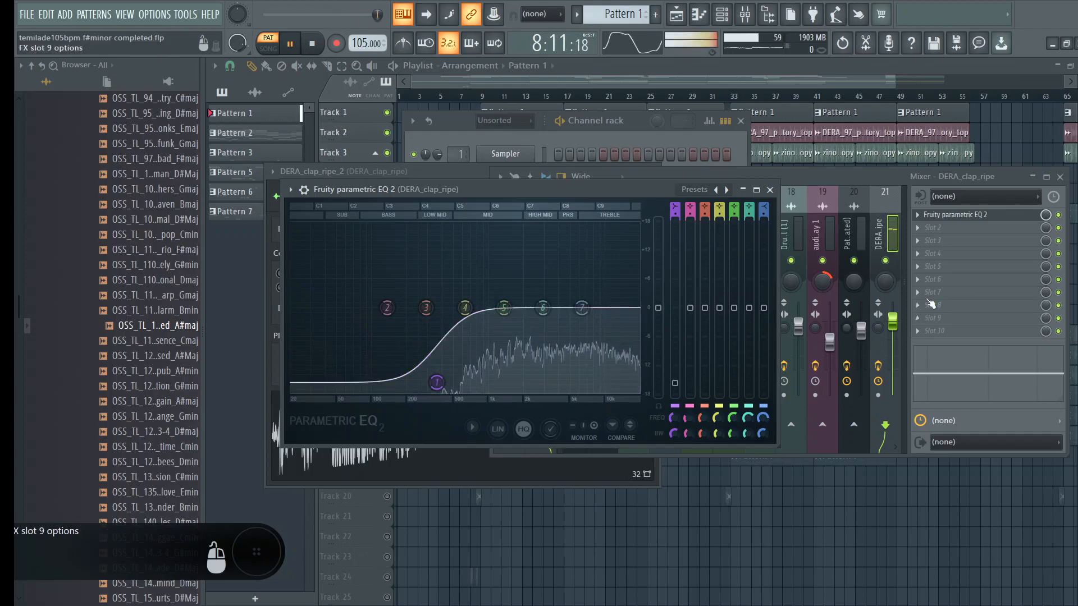
Add Fruity Compressor with the Vintage preset in the clap track's second slot and lower the clap fader slightly.
click(926, 228)
click(763, 110)
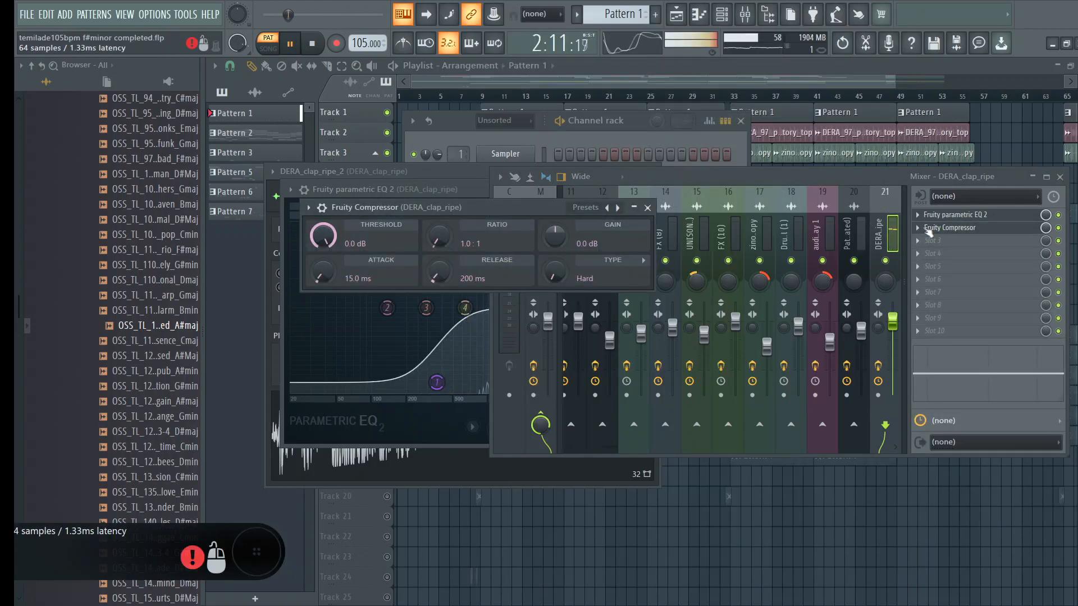
right_click(618, 208)
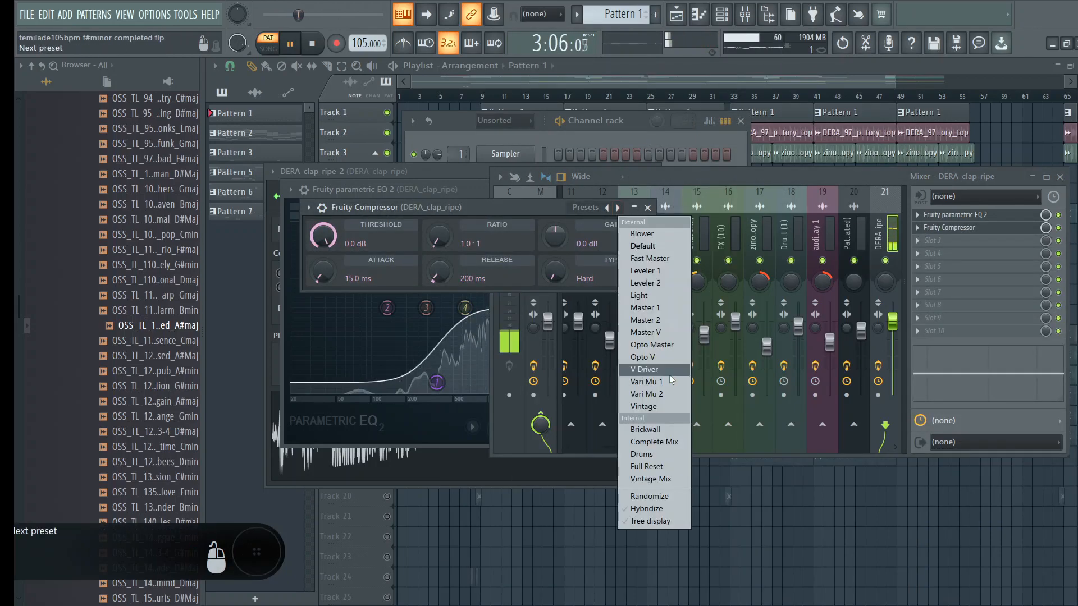
click(668, 406)
drag(891, 323, 892, 329)
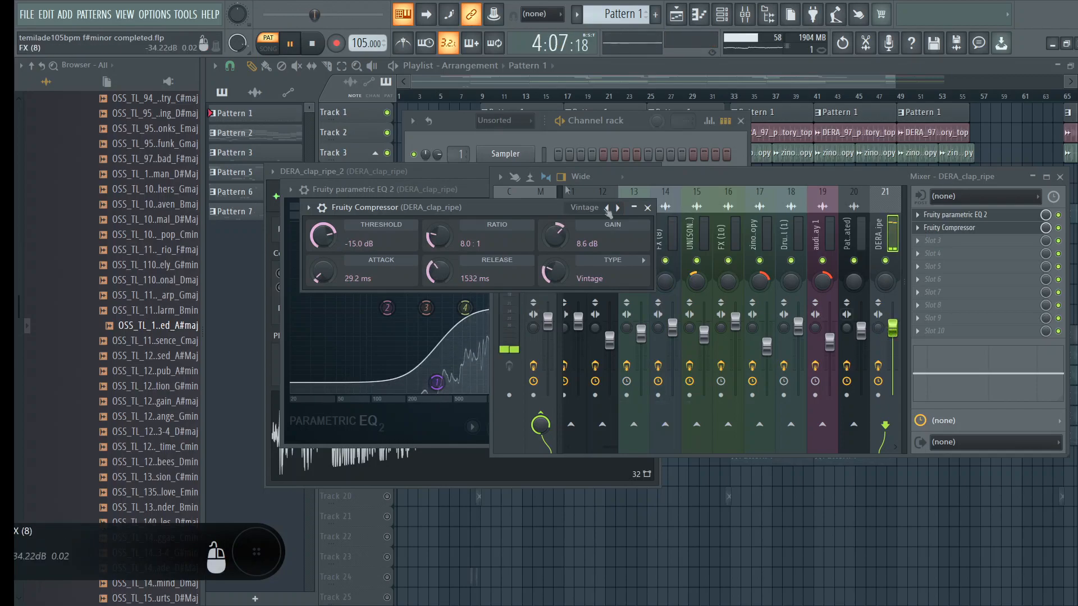
Review the clap's sampler settings, open the DERA_kick_mushy channel, and set the kick's quick fade-out to 51%.
click(471, 177)
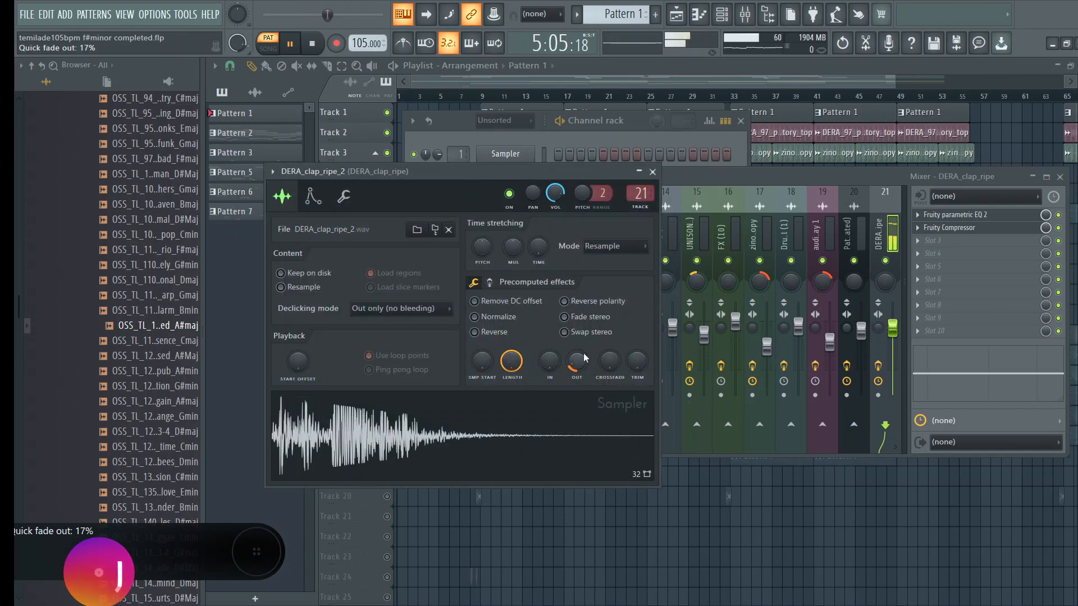
click(609, 133)
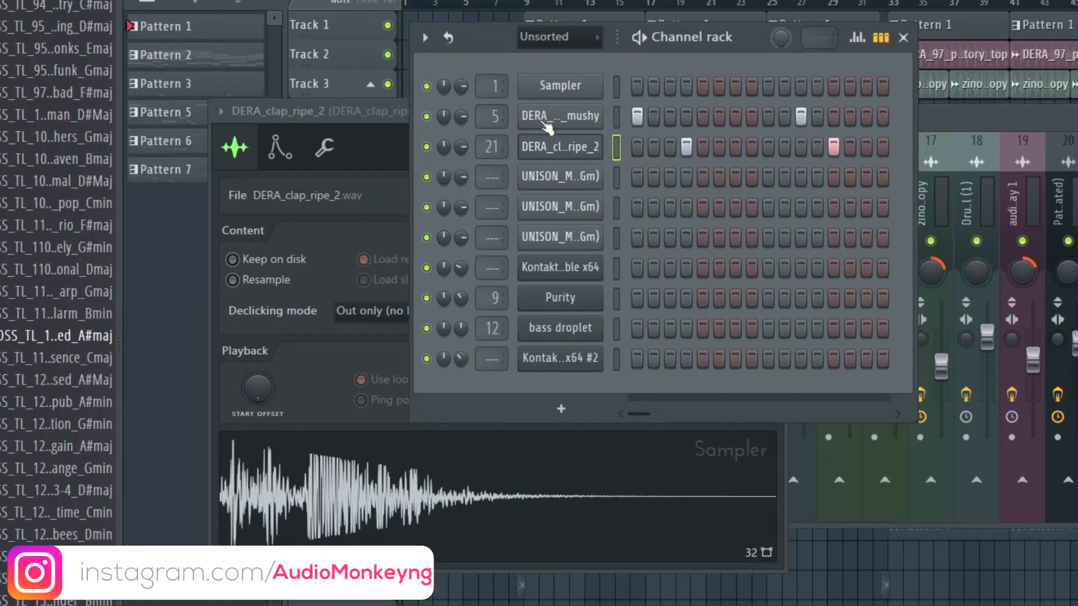
click(505, 175)
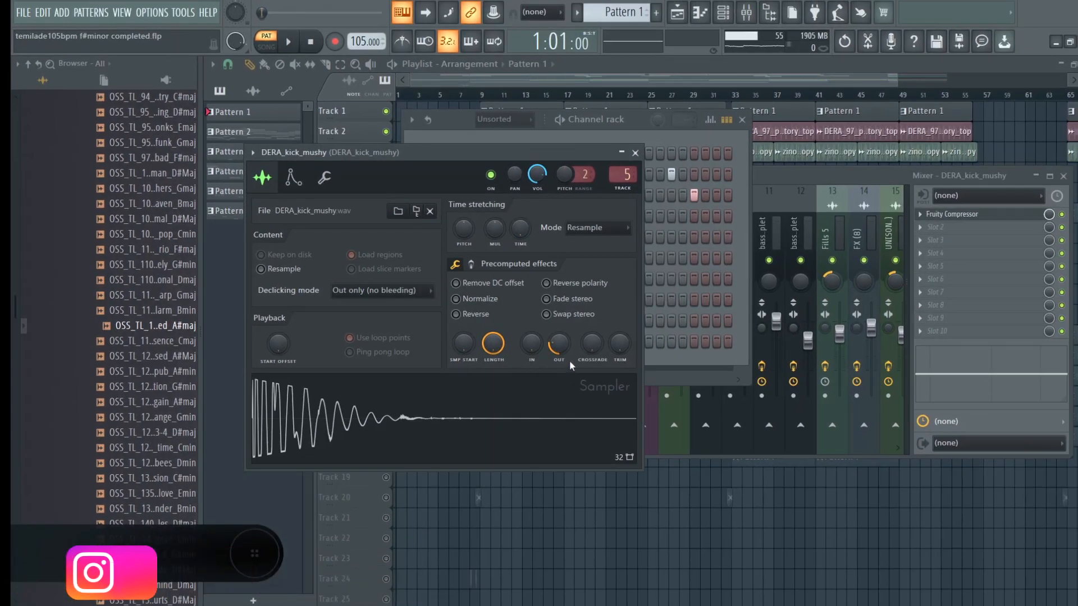
drag(563, 359, 562, 348)
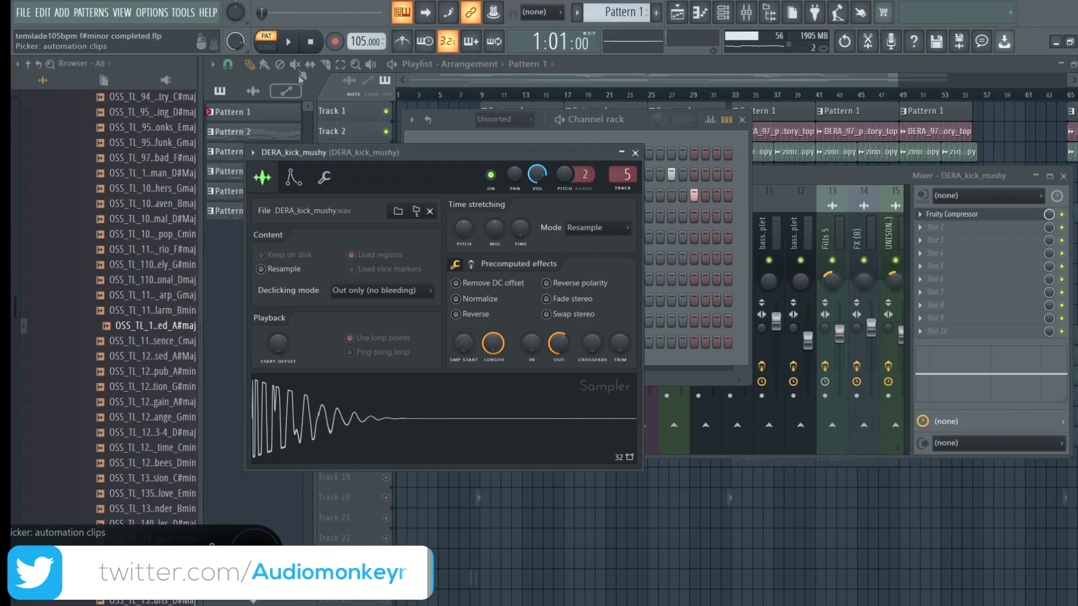
drag(572, 346, 567, 348)
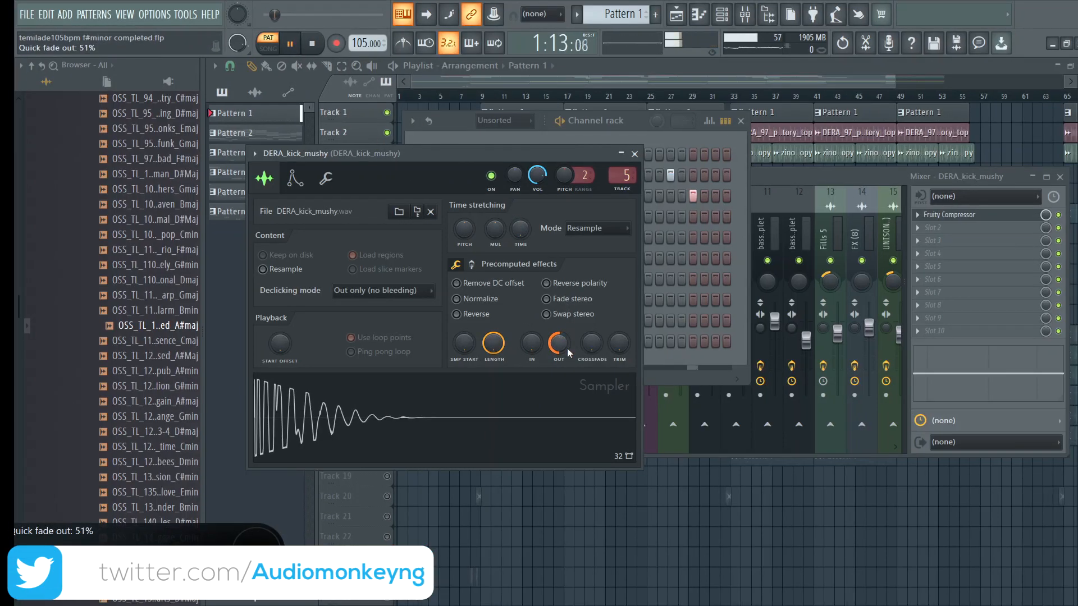
Stop playback and enable the kick's volume envelope with minimal attack, full hold and minimal decay and sustain, and return to the sample settings.
click(294, 178)
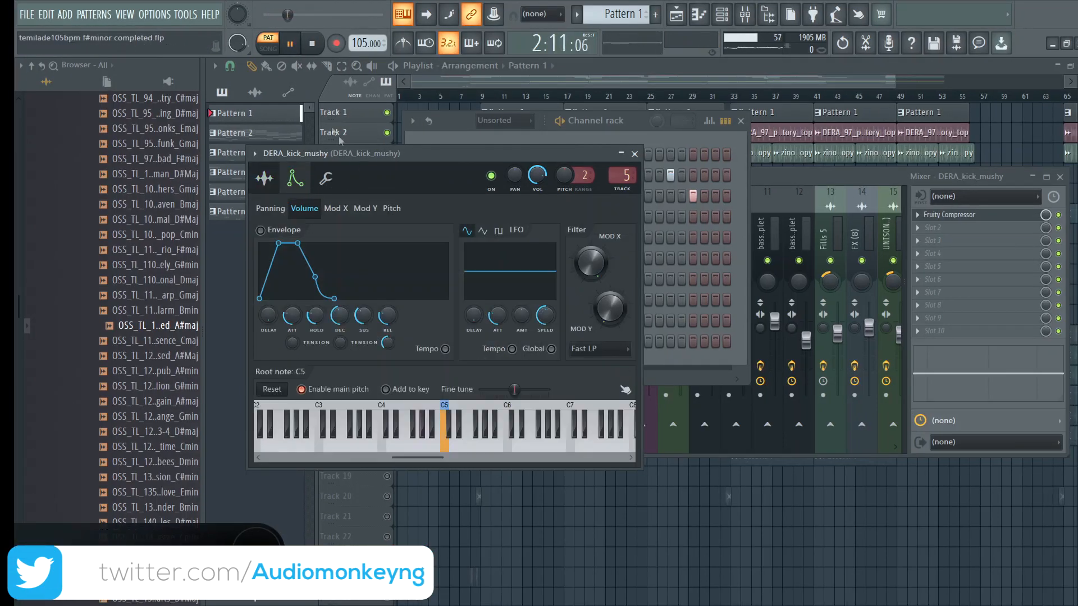
click(314, 46)
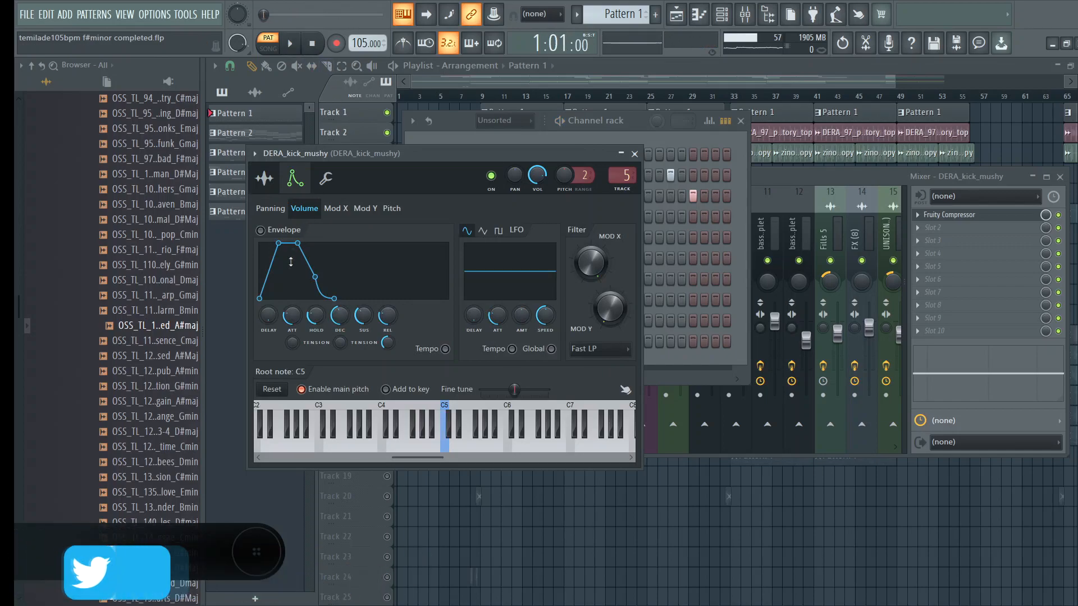
drag(292, 315, 315, 281)
drag(340, 317, 340, 351)
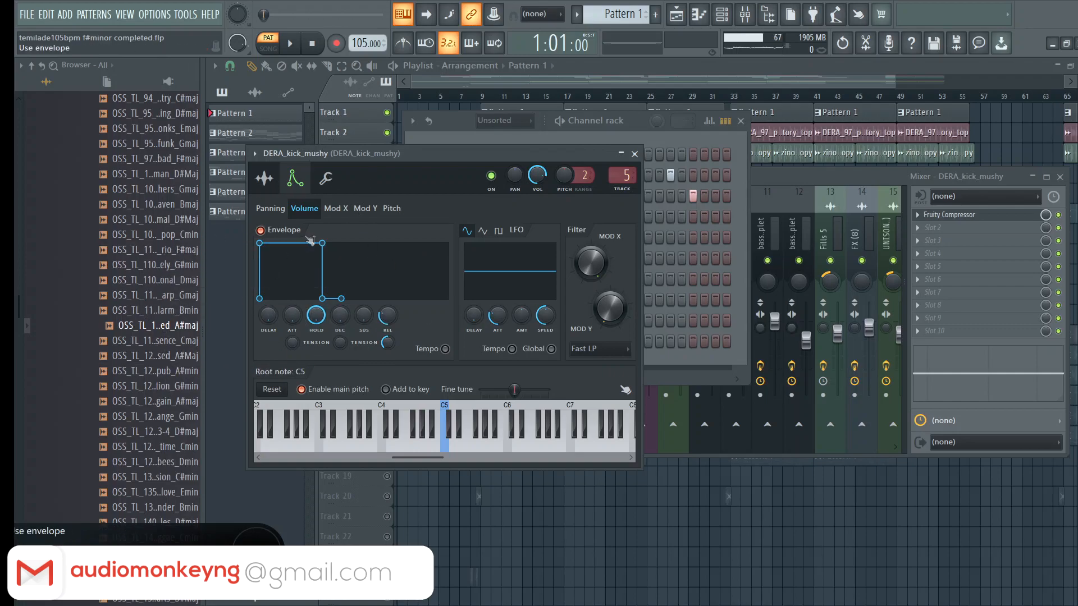
click(276, 189)
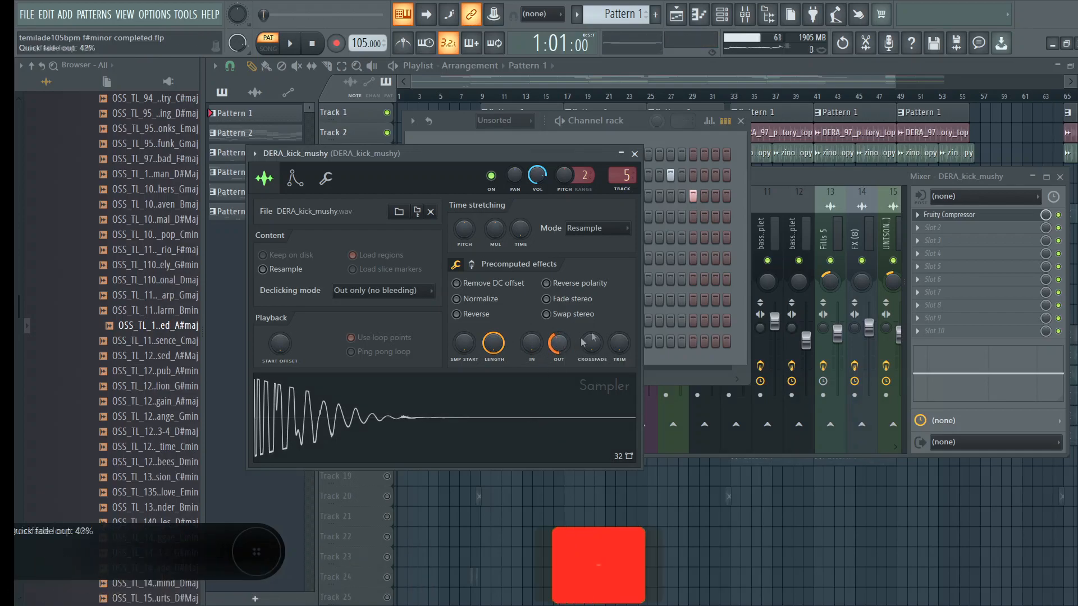
Move the kick track's compressor to slot 2, insert Fruity Parametric EQ 2 in slot 1, and roll off the highs with band 7.
click(917, 215)
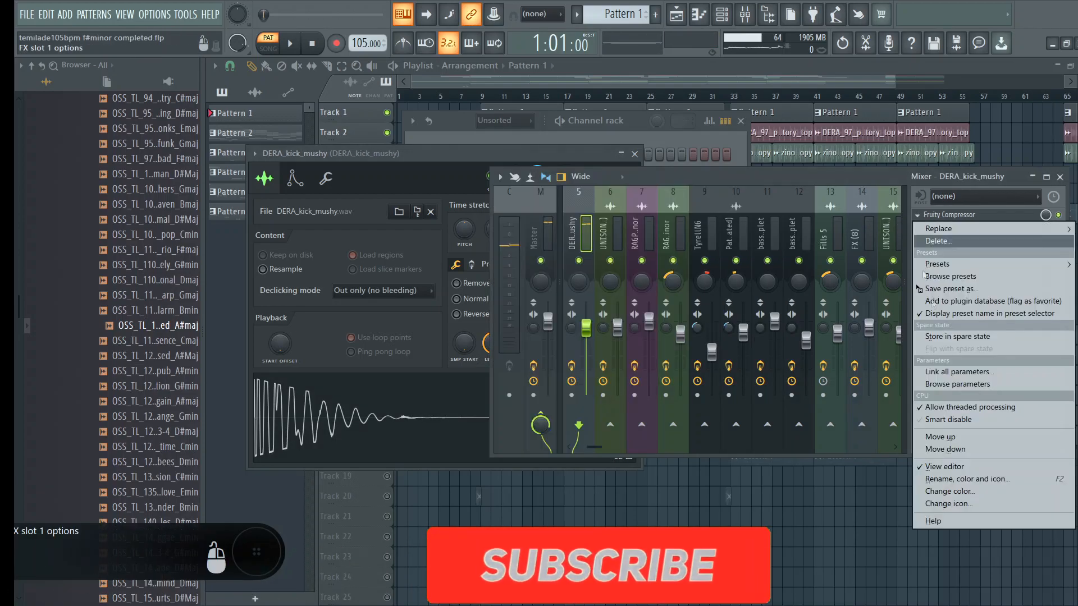
click(984, 451)
click(956, 216)
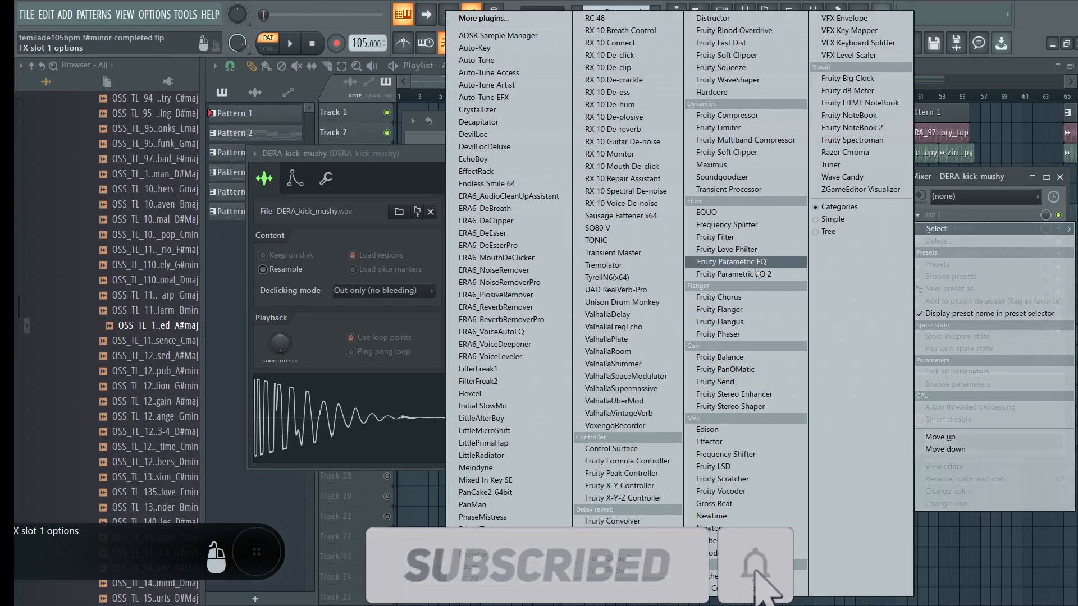
click(730, 268)
drag(600, 326, 528, 407)
Play Pattern 1 and reduce the kick sample's quick fade-out.
click(298, 50)
click(463, 202)
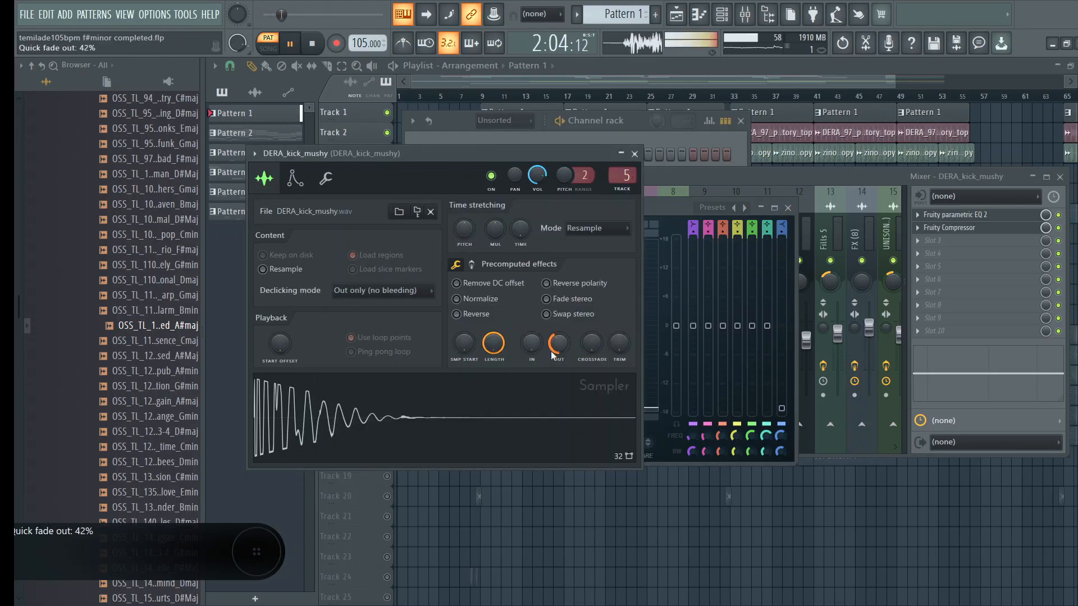
scroll(553, 355, down, 5)
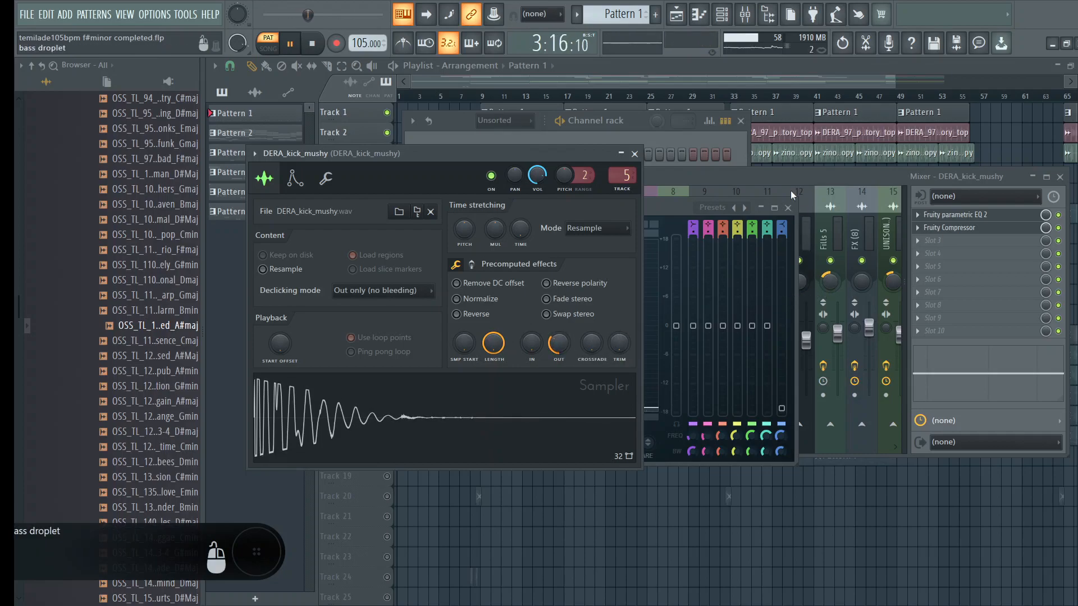
Cut the high shelf of the kick track's built-in mixer EQ by 18 dB at 13.8 kHz and adjust its width for a steeper slope.
drag(1036, 379, 1036, 401)
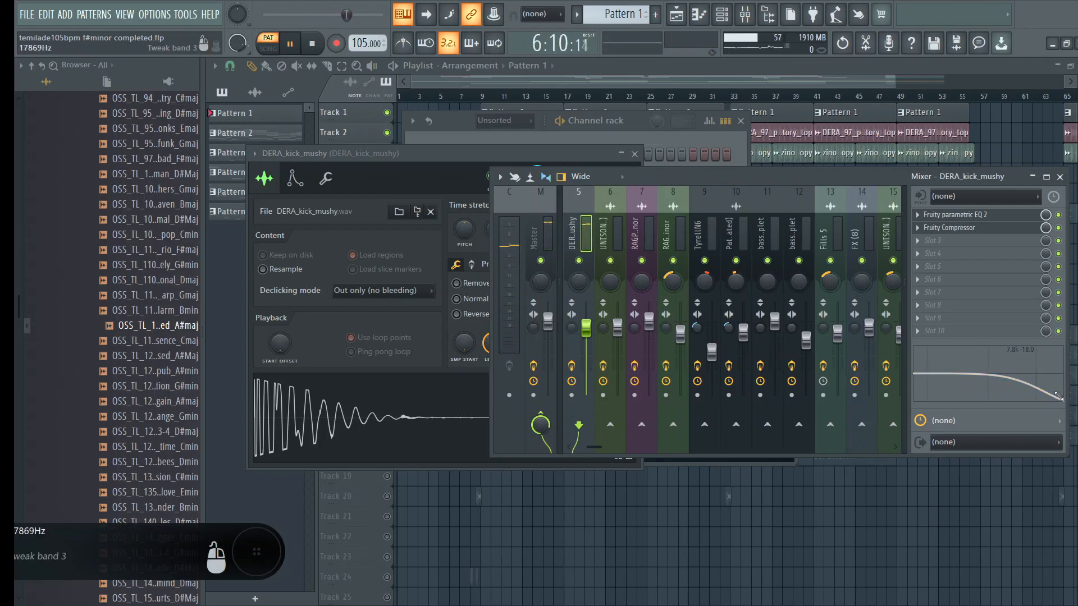
drag(1057, 396, 1053, 396)
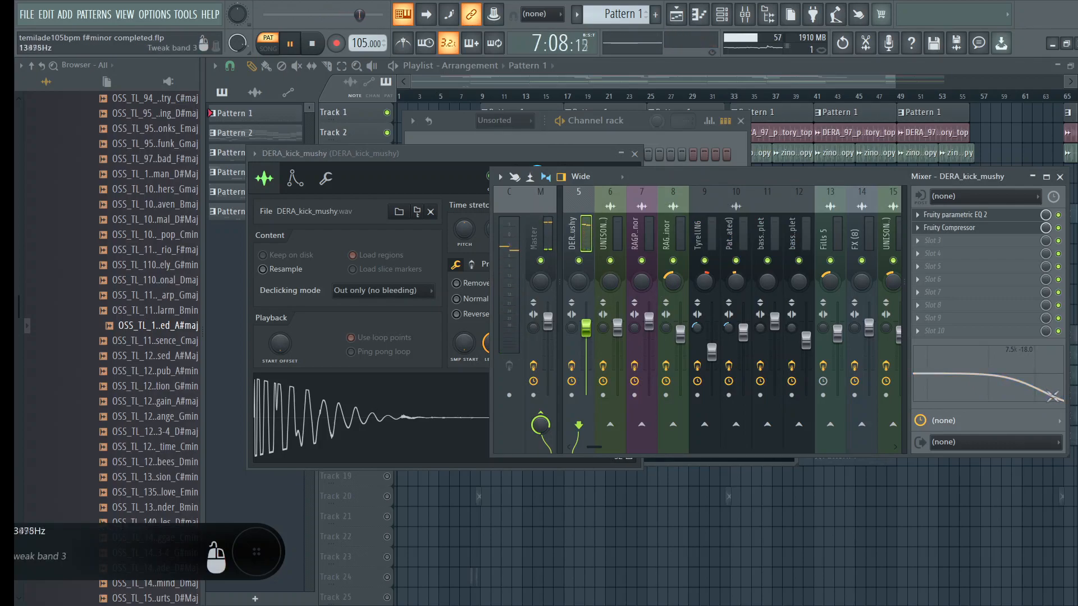
scroll(1053, 397, down, 3)
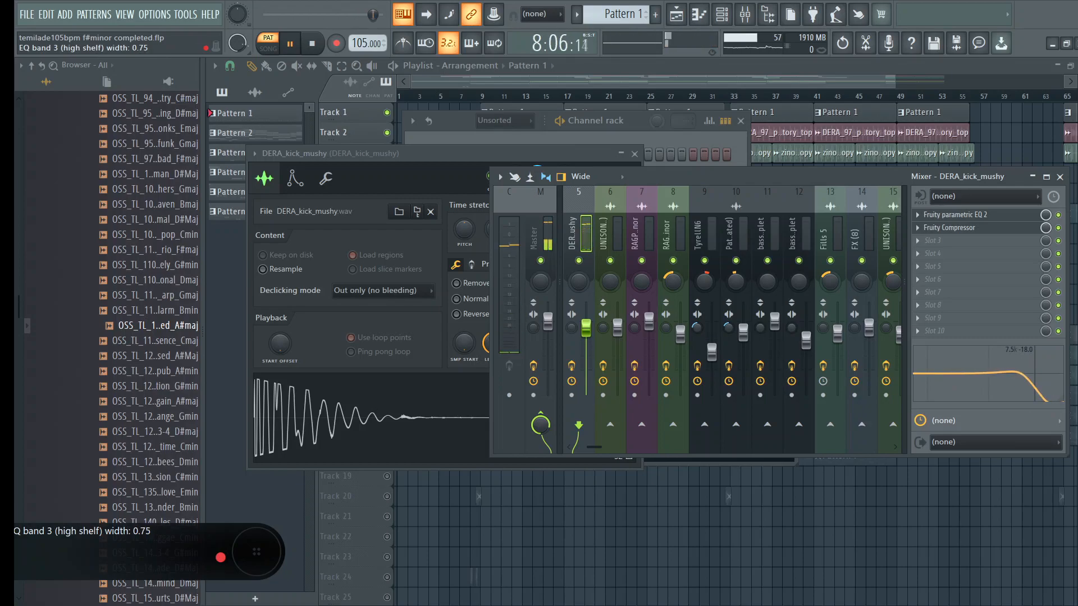
scroll(1047, 396, down, 2)
drag(1045, 396, 1063, 396)
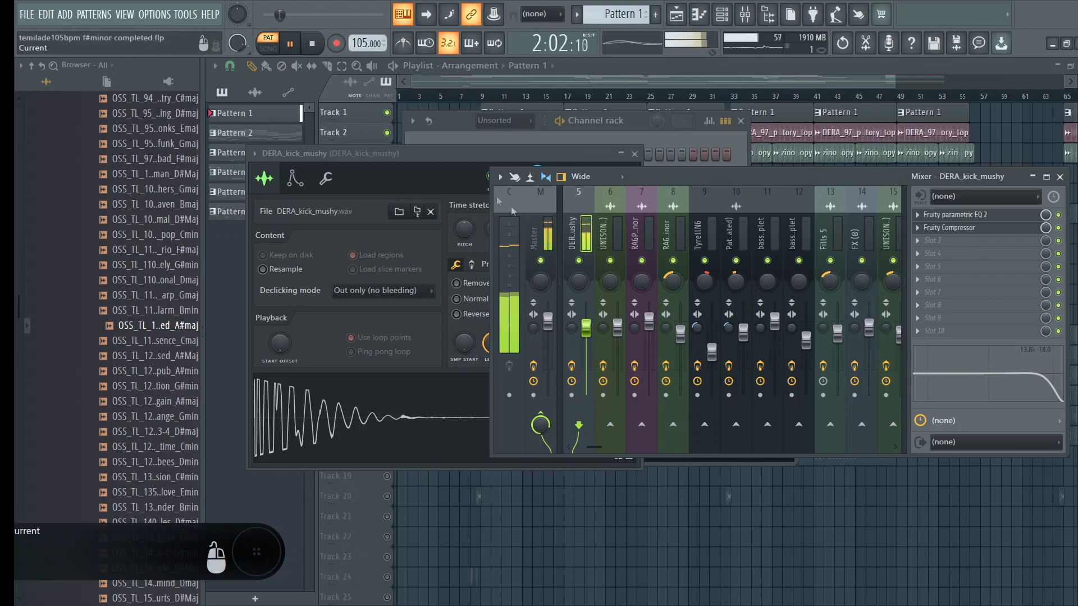
Adjust the kick sample's quick fade-out again, turn on Normalize, and close the kick's sampler window.
click(477, 325)
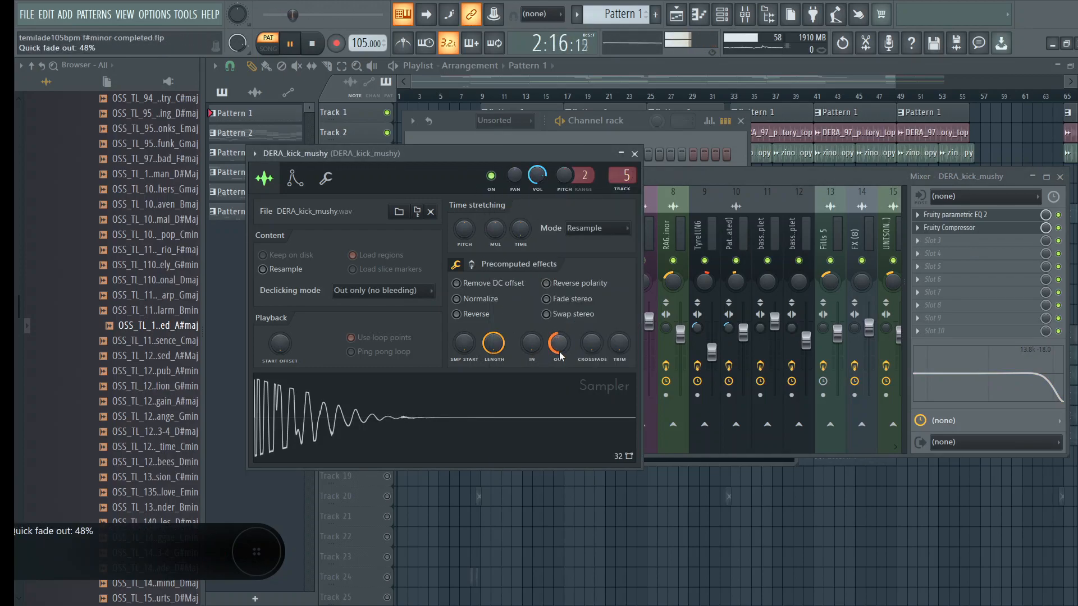
click(495, 308)
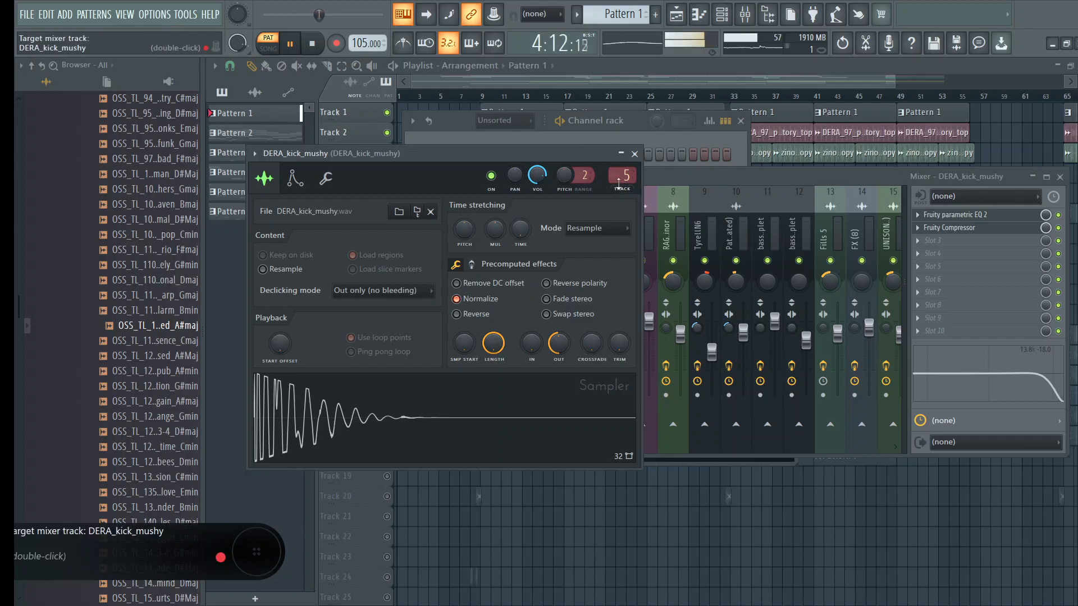
click(634, 154)
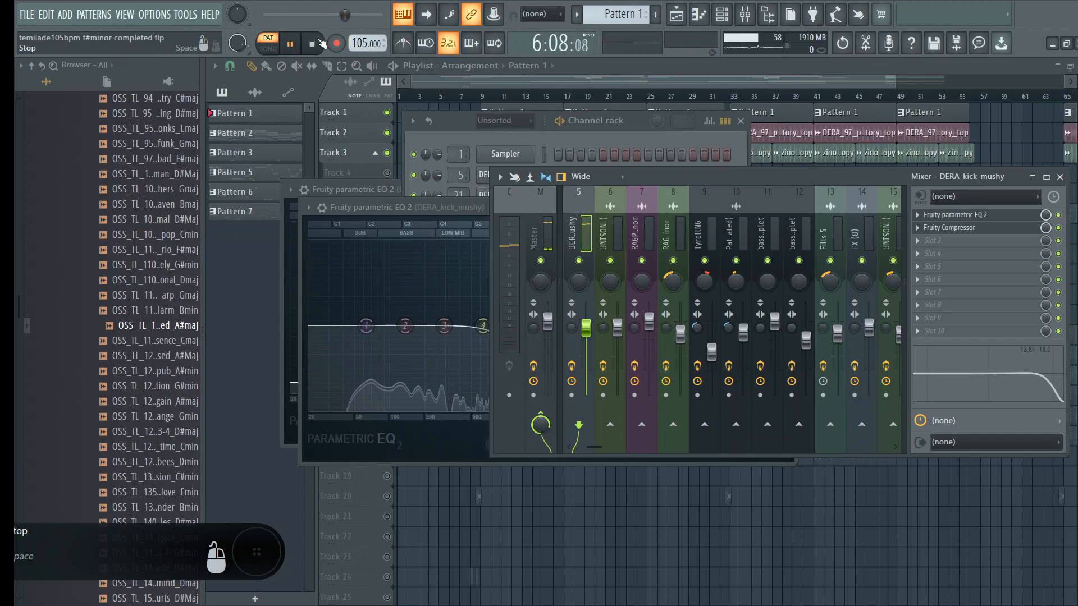
Stop playback, close all open windows, and look over the whole arrangement in the playlist.
key(space)
key(F12)
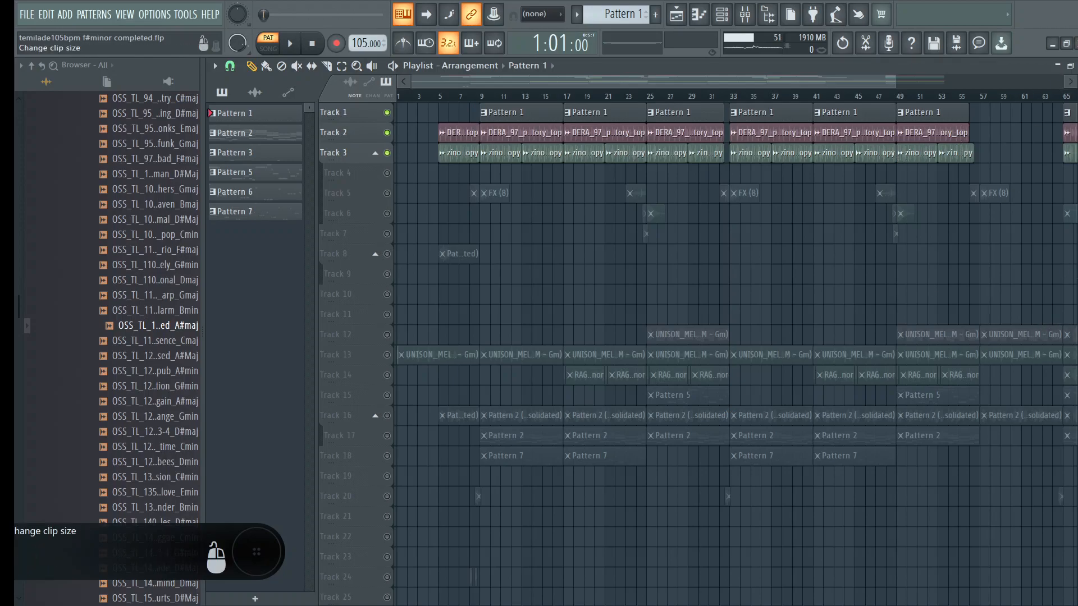
scroll(901, 84, down, 2)
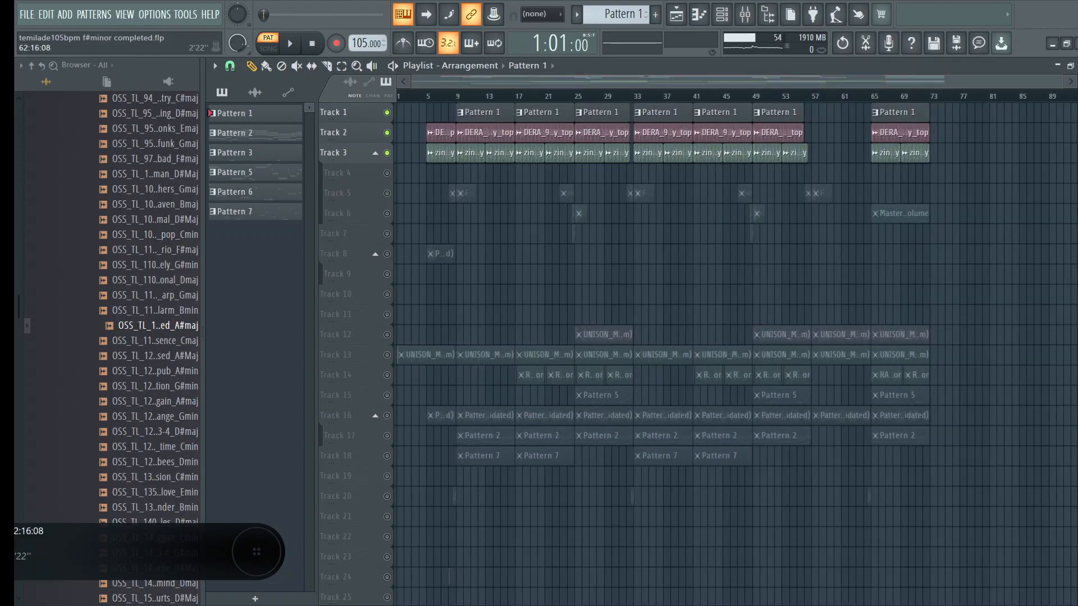
scroll(730, 348, down, 2)
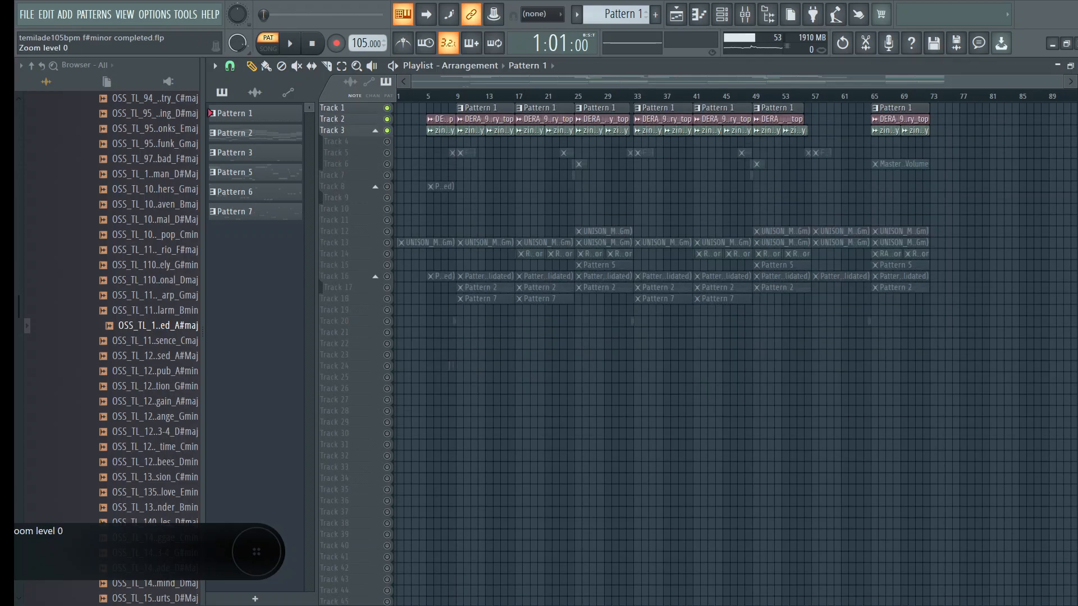
scroll(1072, 399, up, 2)
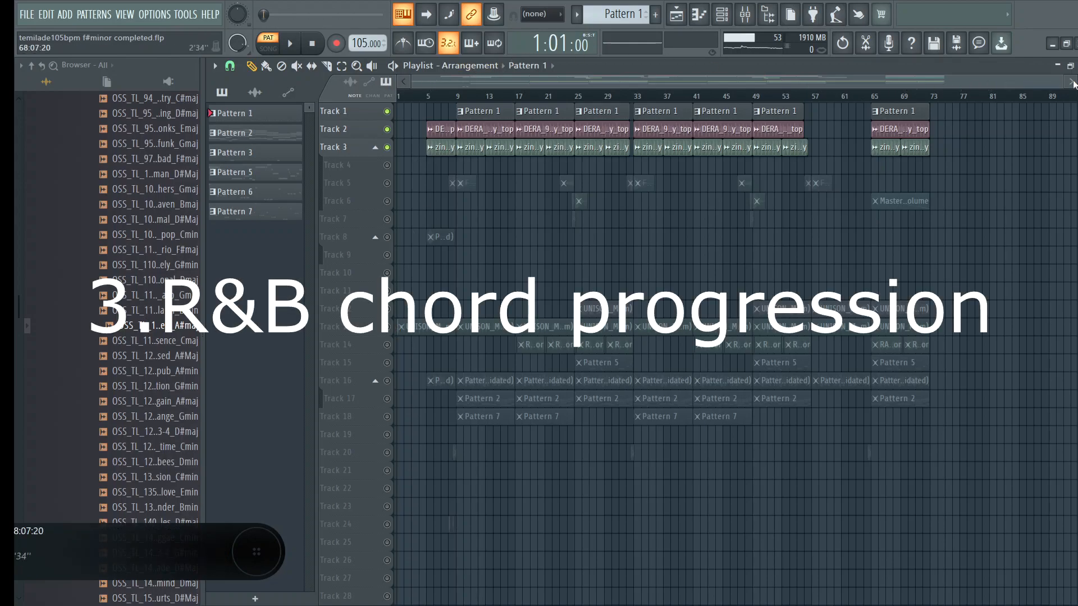
drag(1063, 82, 1064, 193)
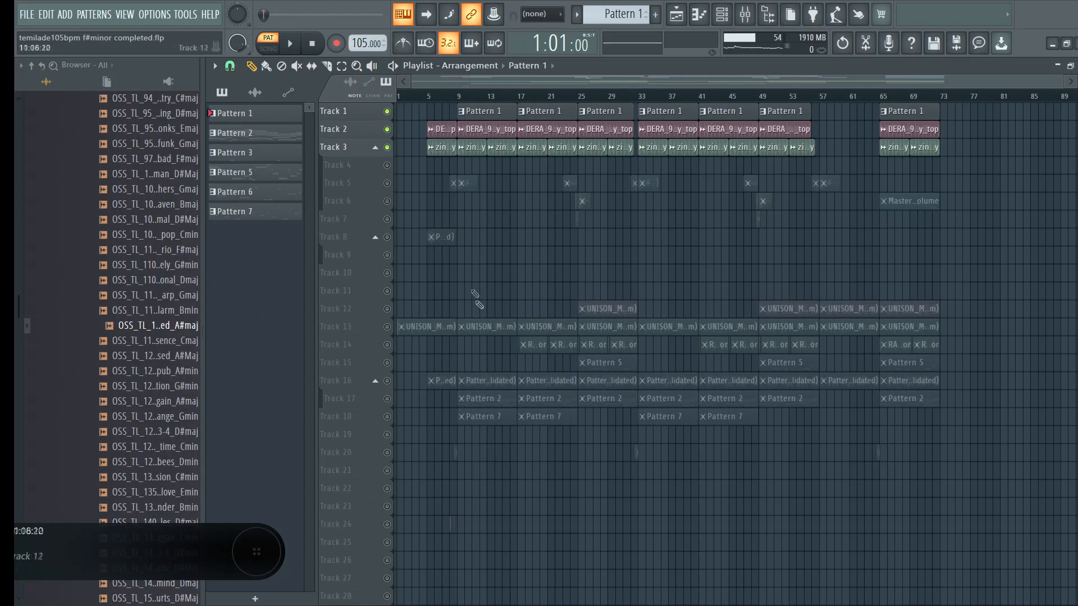
Unmute Track 13 with the UNISON melody loop and play the song from bar 3.
click(387, 327)
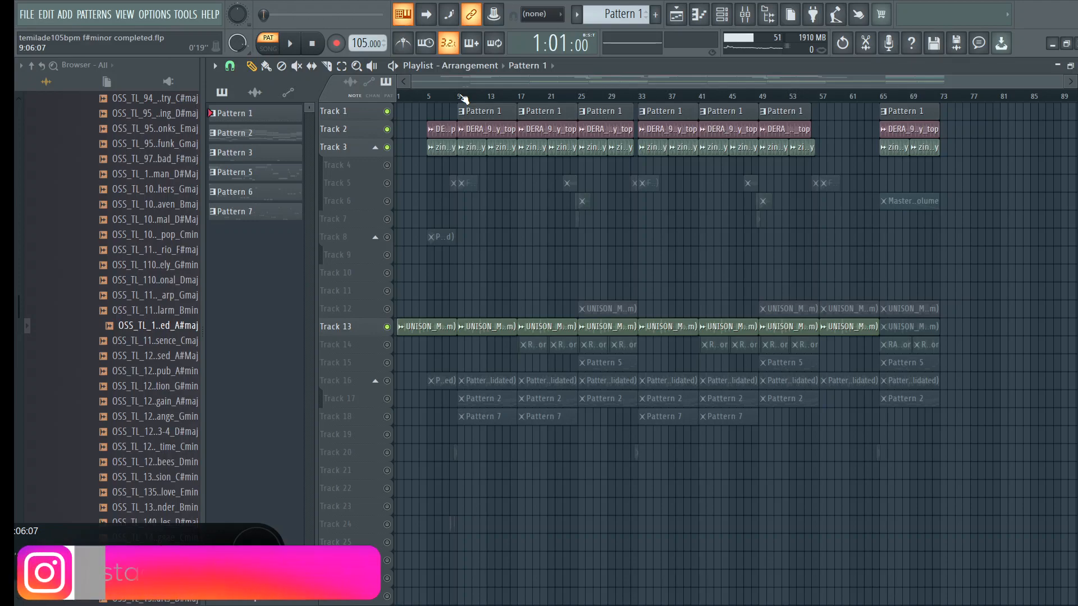
key(space)
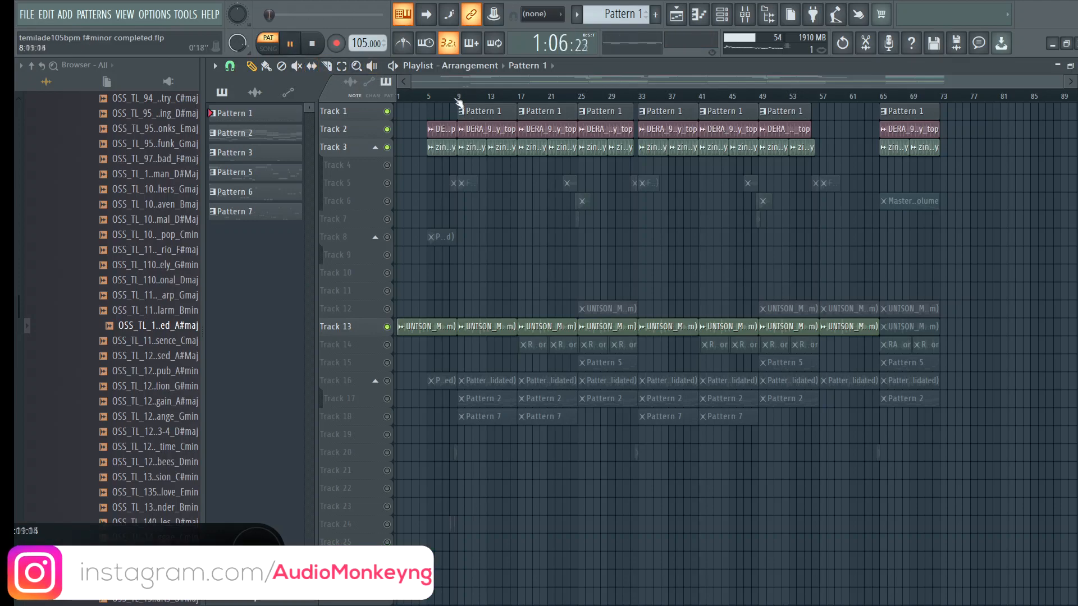
click(413, 95)
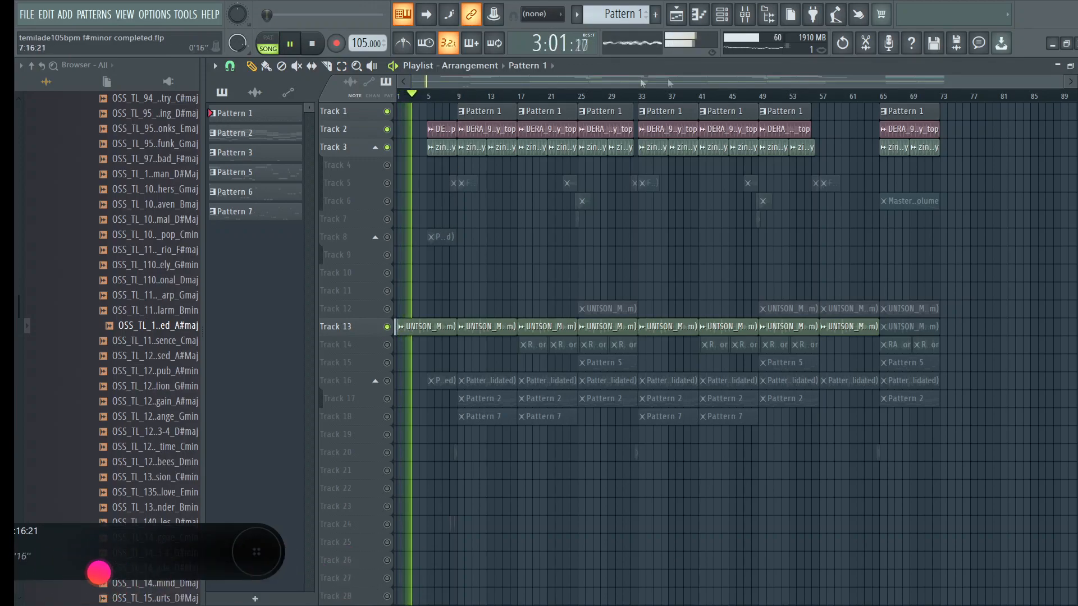
Stop playback and look over the melody, chord and effects tracks in the playlist at different zoom levels.
drag(1076, 96, 1076, 89)
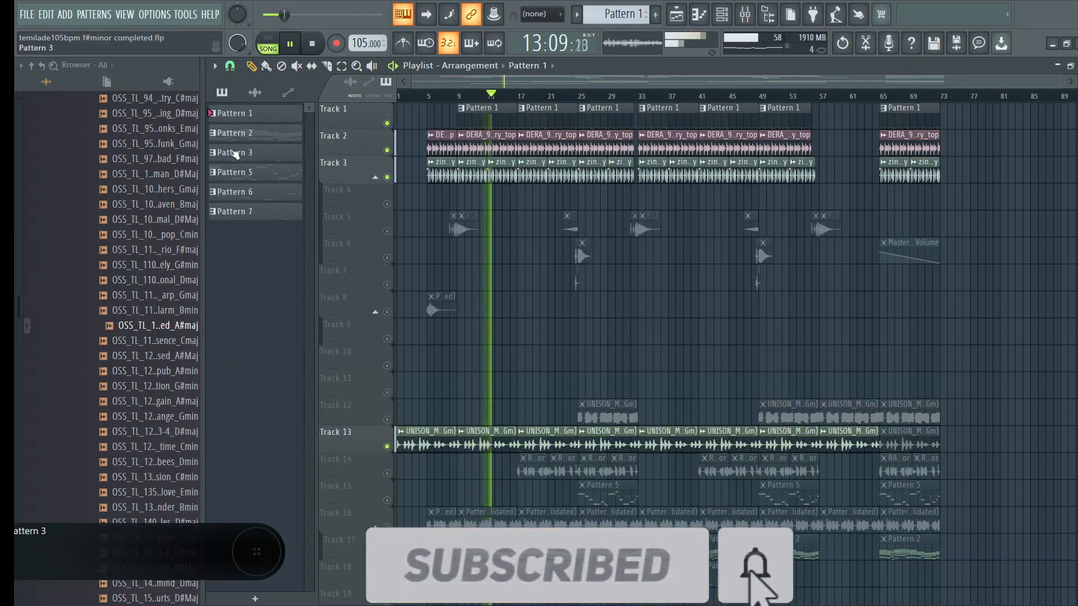
key(space)
scroll(693, 364, down, 6)
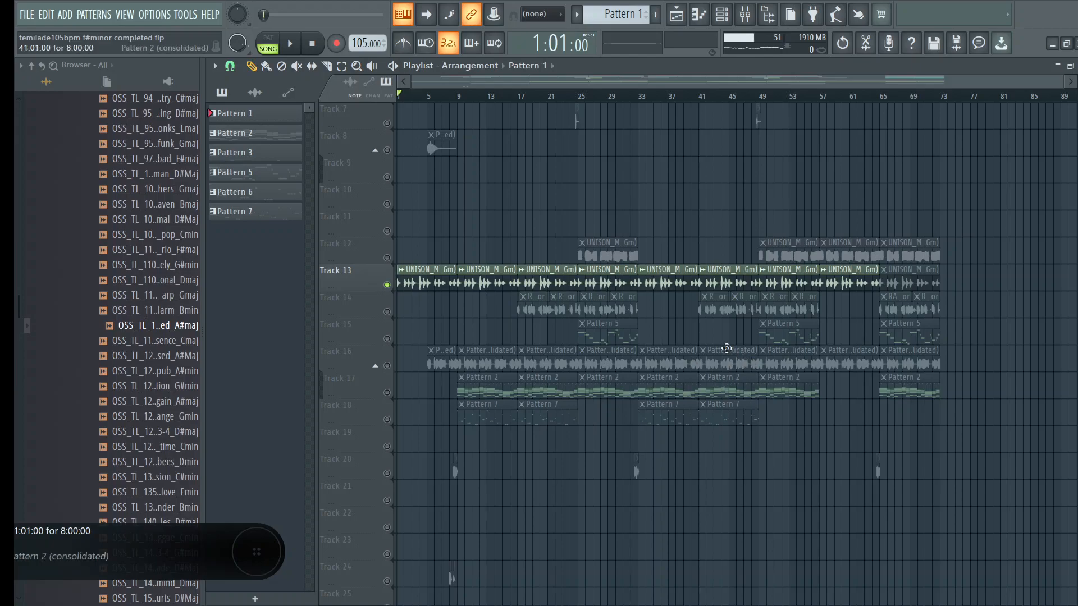
scroll(661, 199, up, 3)
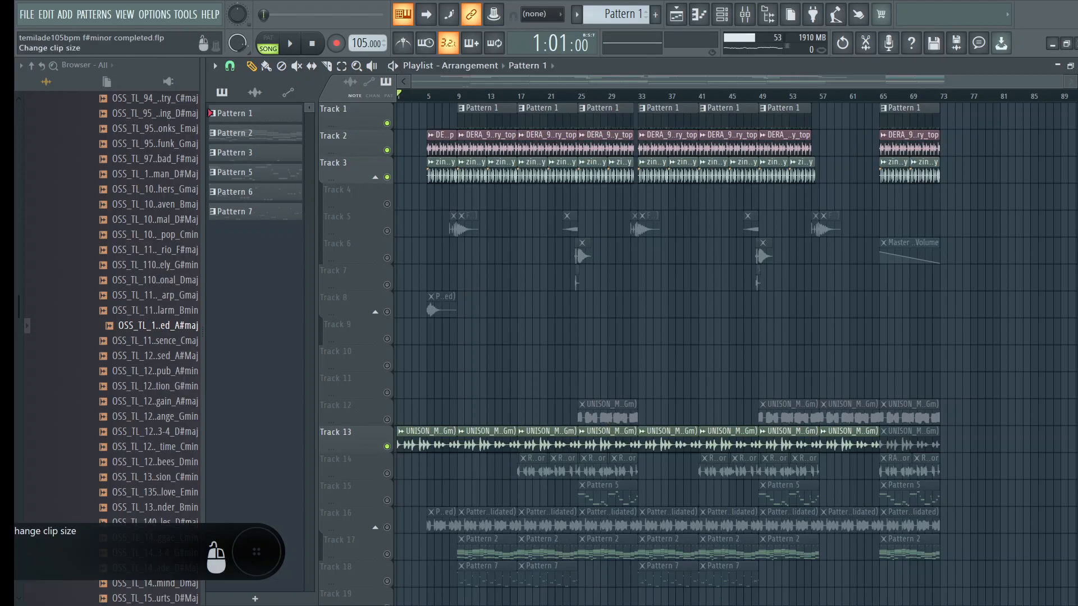
scroll(730, 337, up, 1)
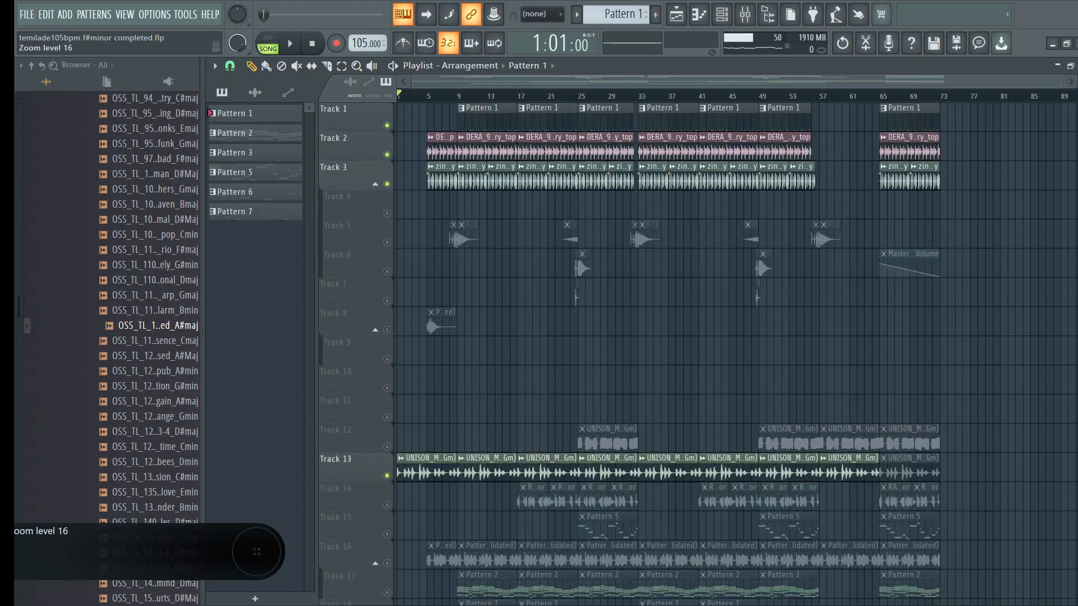
scroll(1049, 181, down, 3)
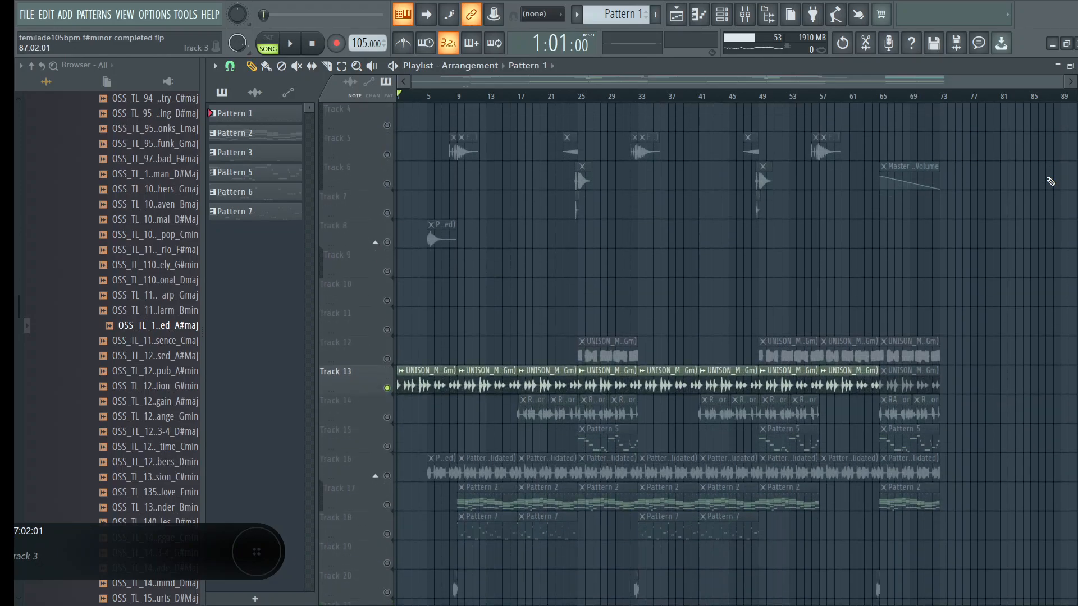
scroll(1050, 182, up, 2)
scroll(1051, 178, up, 1)
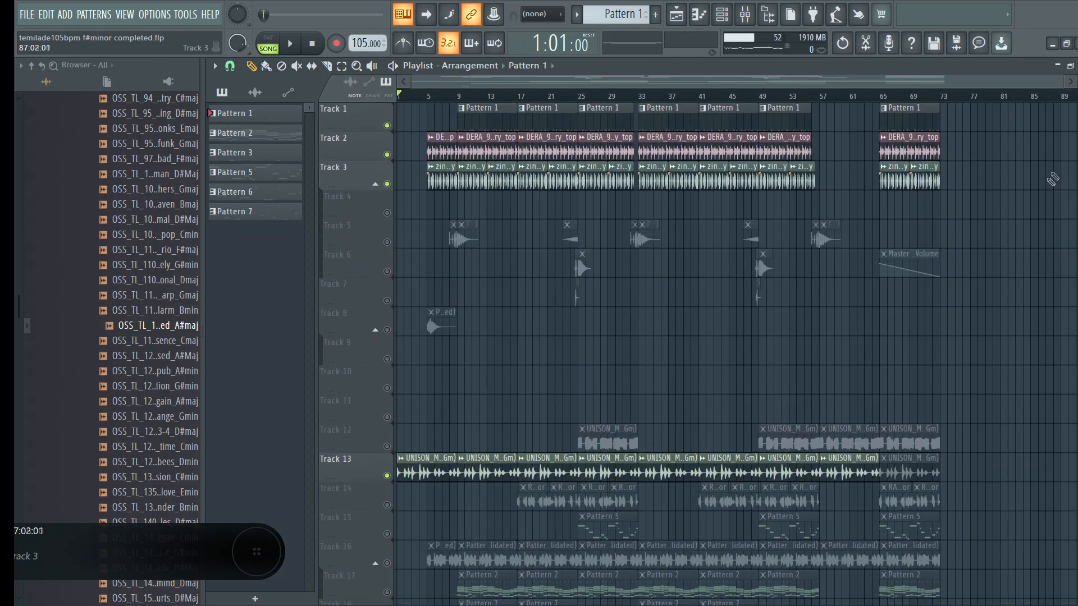
scroll(216, 554, down, 1)
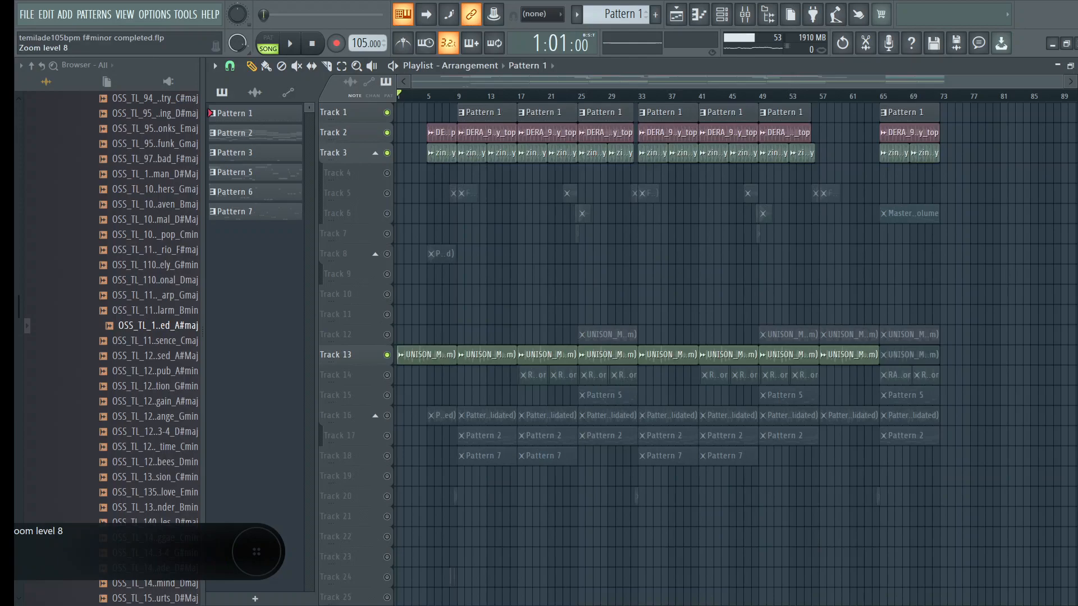
scroll(256, 553, up, 1)
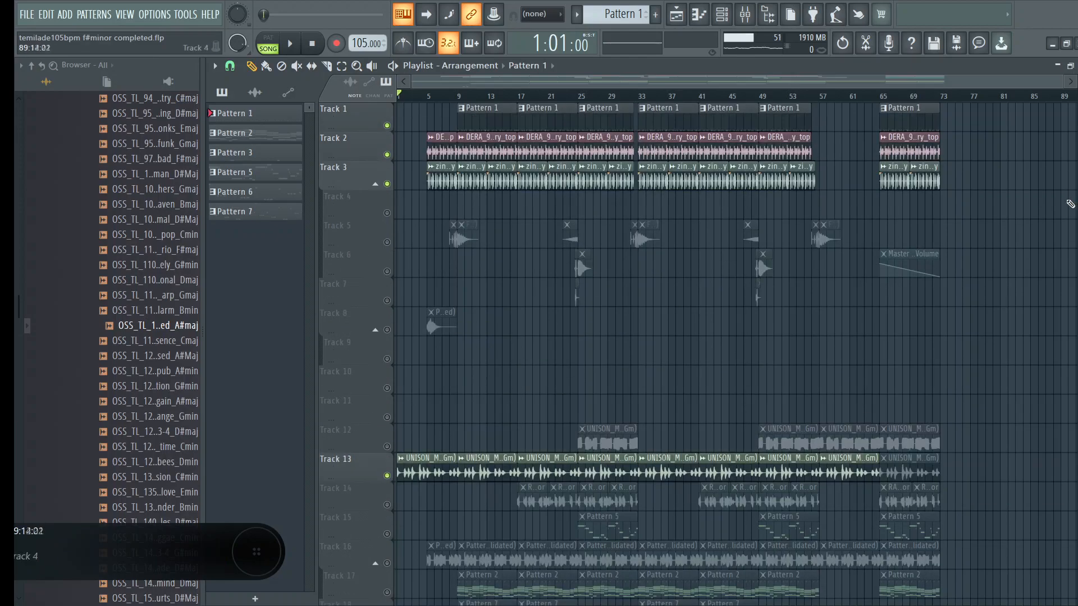
scroll(1063, 210, down, 3)
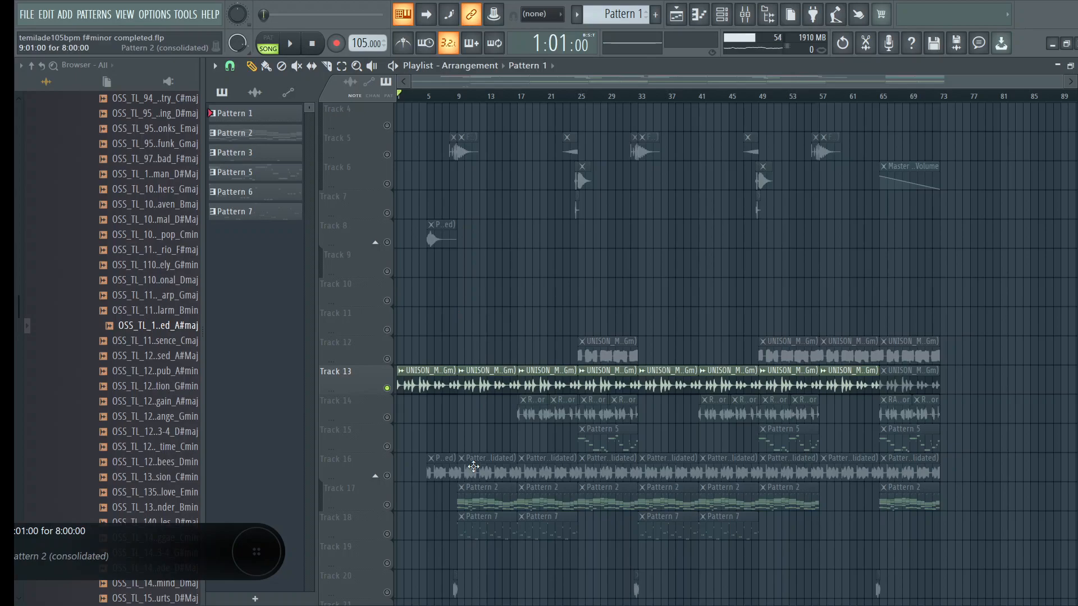
Unmute Track 17 with the Pattern 2 clips and place the playhead at bar 9.
click(387, 505)
click(387, 505)
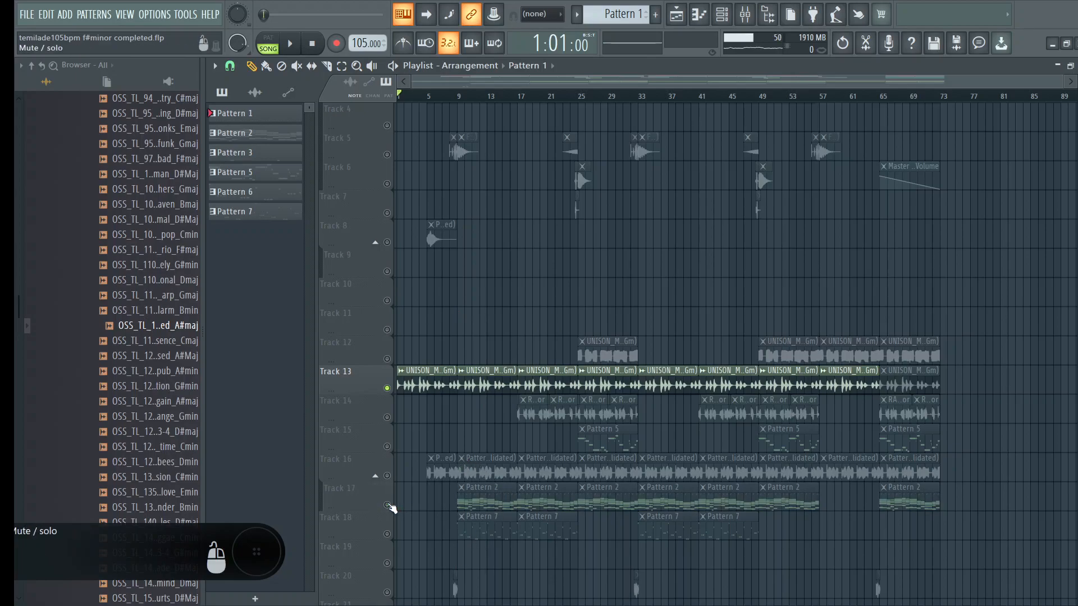
click(387, 505)
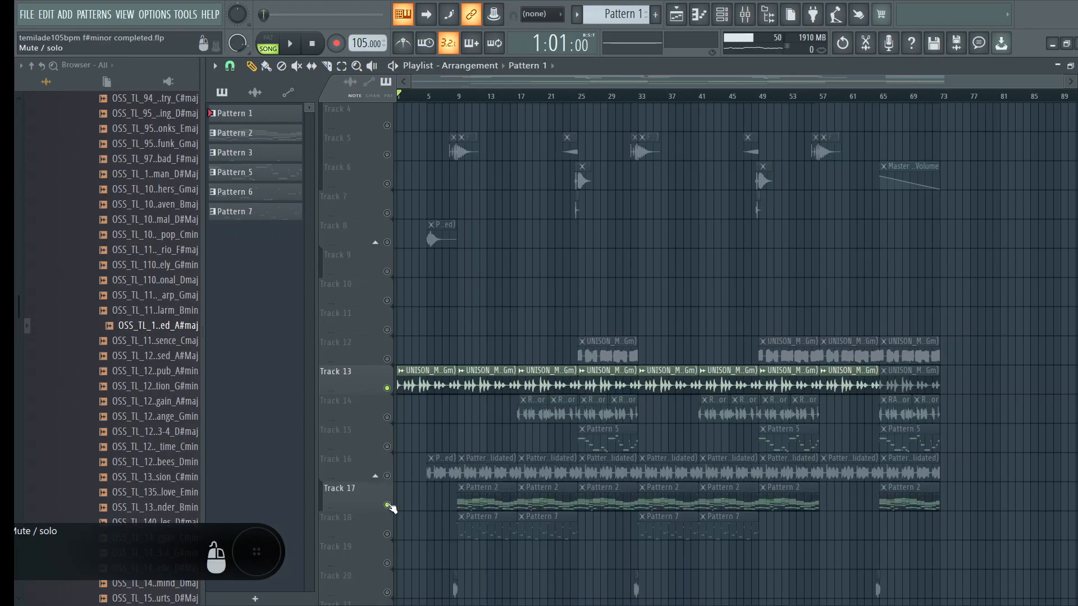
click(464, 99)
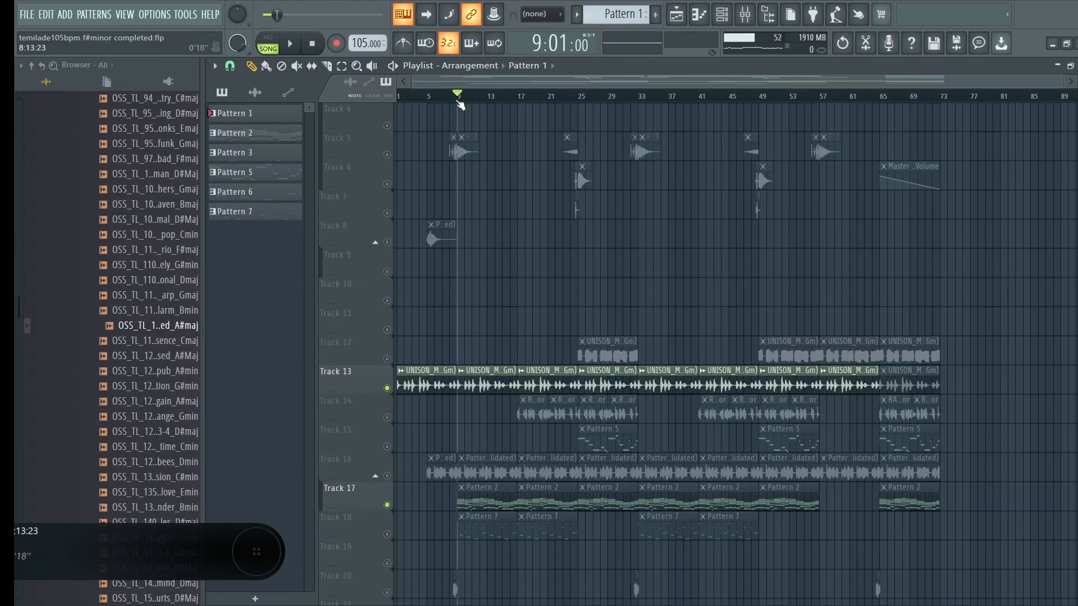
Open Pattern 2's UNISON Sunrise Bass notes in the piano roll and fit the whole pattern in view.
double_click(482, 485)
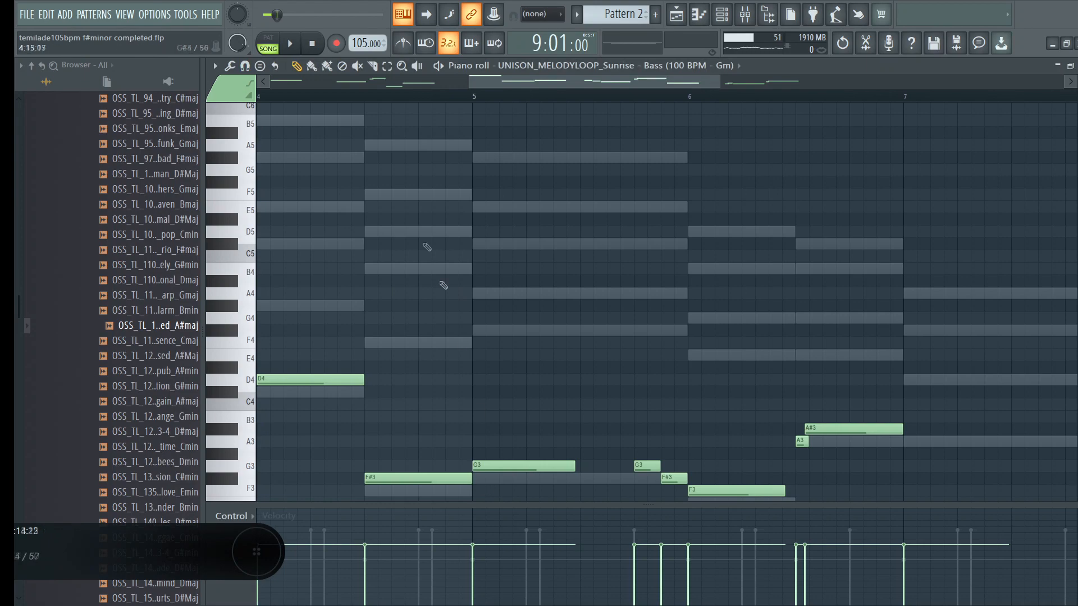
click(402, 66)
right_click(533, 208)
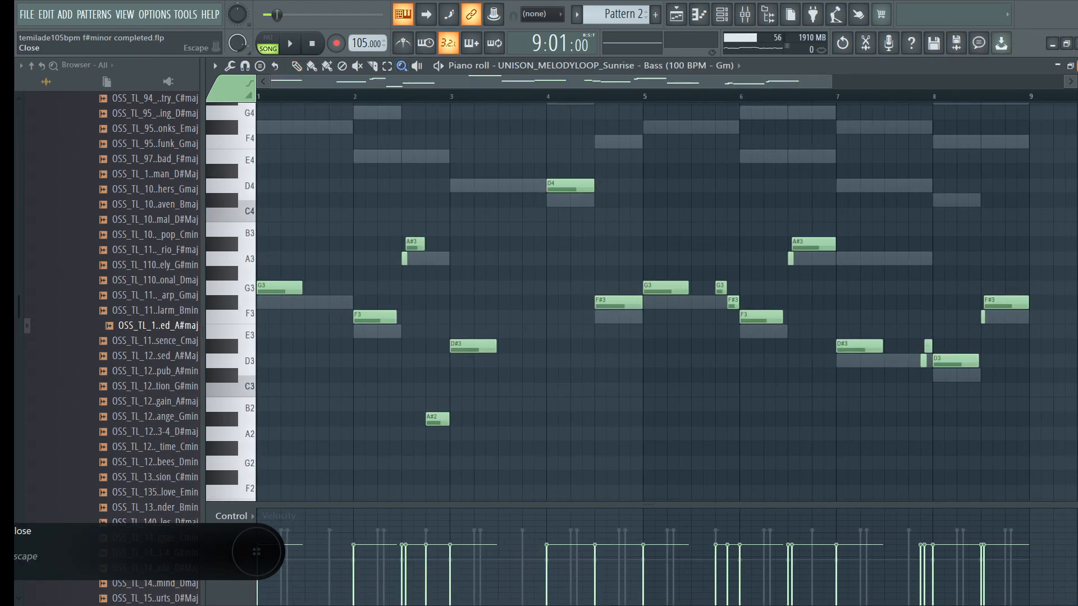
Close the bass notes and show all of Pattern 2's Kontakt Portable x64 chord notes in the piano roll.
click(1076, 65)
click(623, 283)
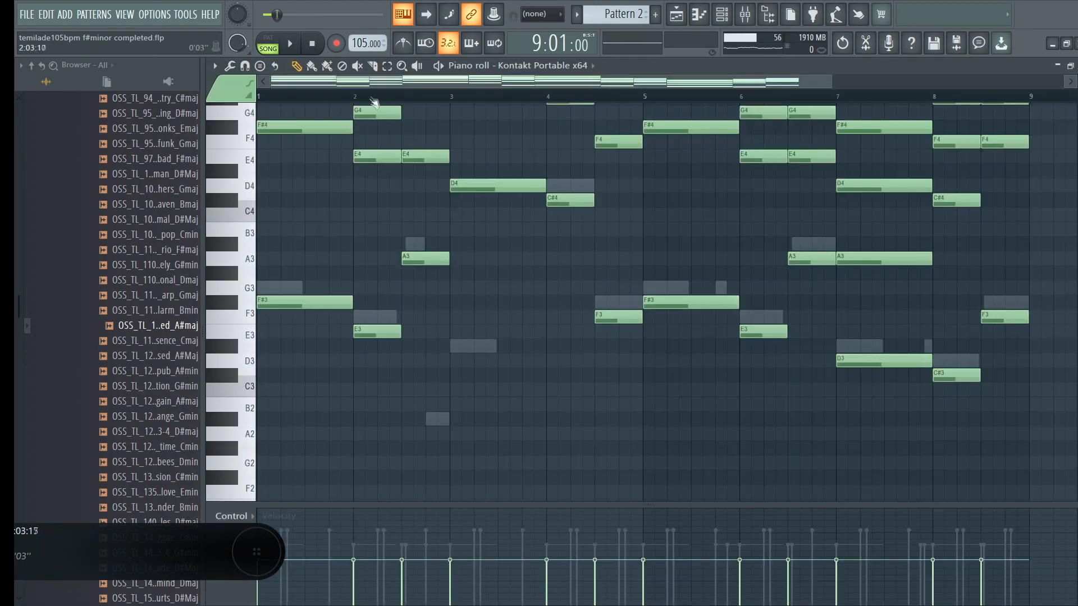
click(401, 66)
right_click(563, 250)
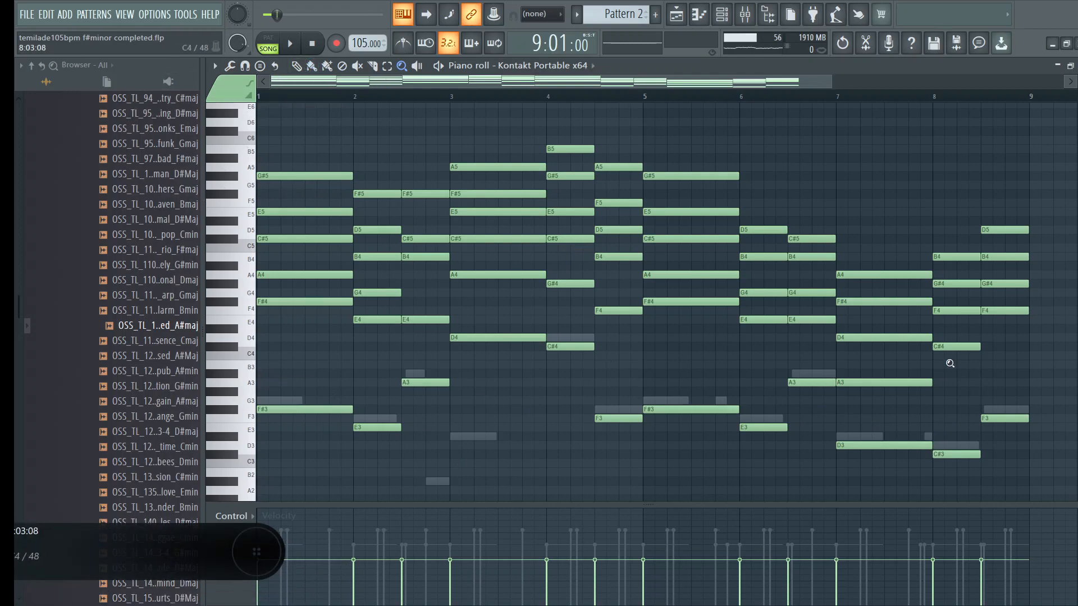
Close the piano roll, inspect the REV instrument loaded in the Kontakt Portable x64 channel, and close the plugin window.
click(1077, 66)
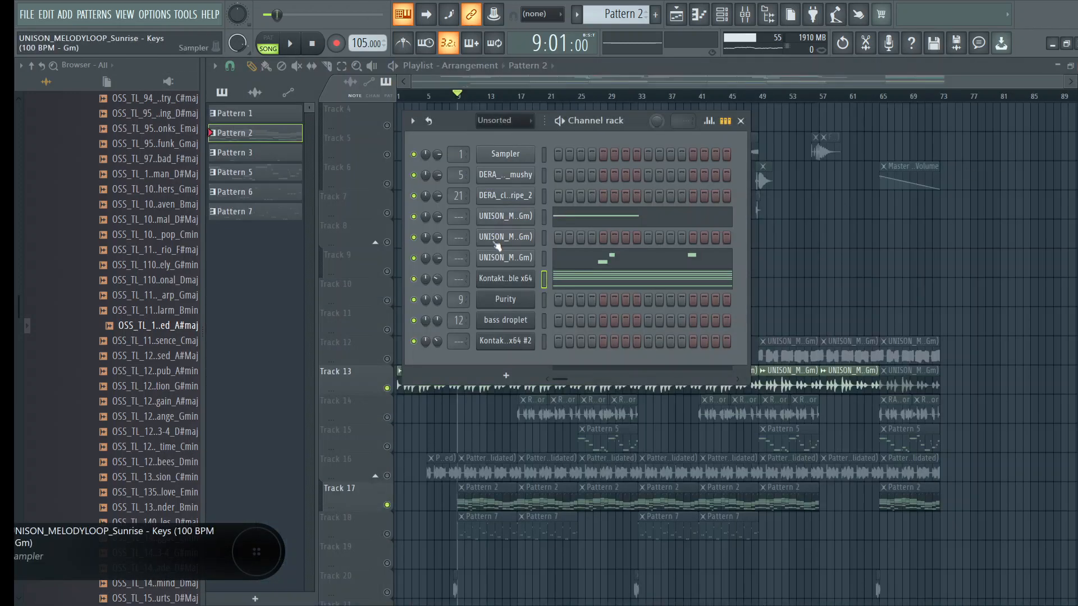
scroll(524, 443, up, 1)
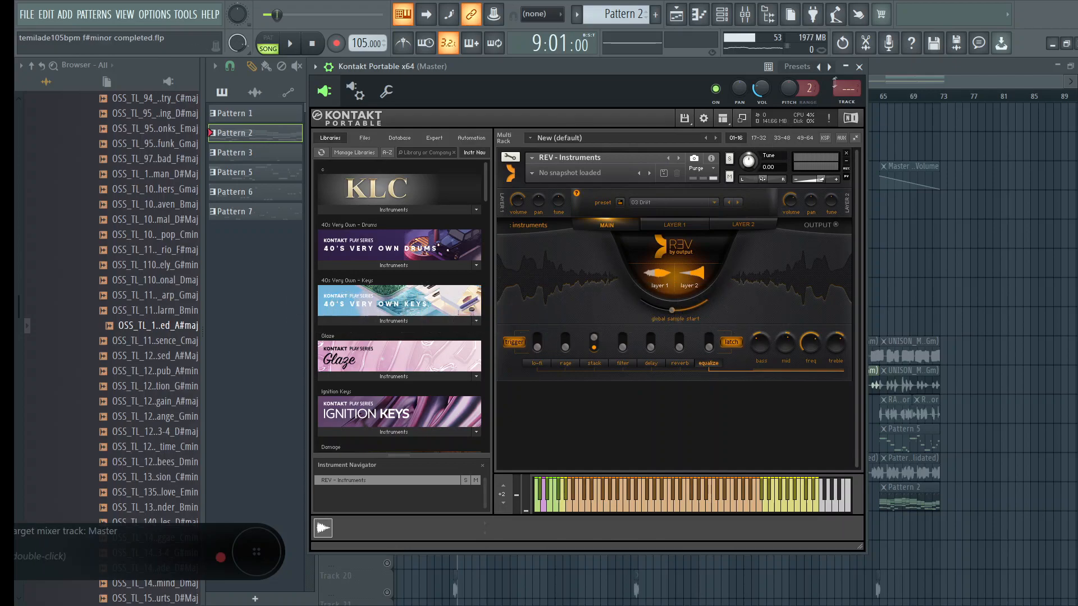
click(859, 67)
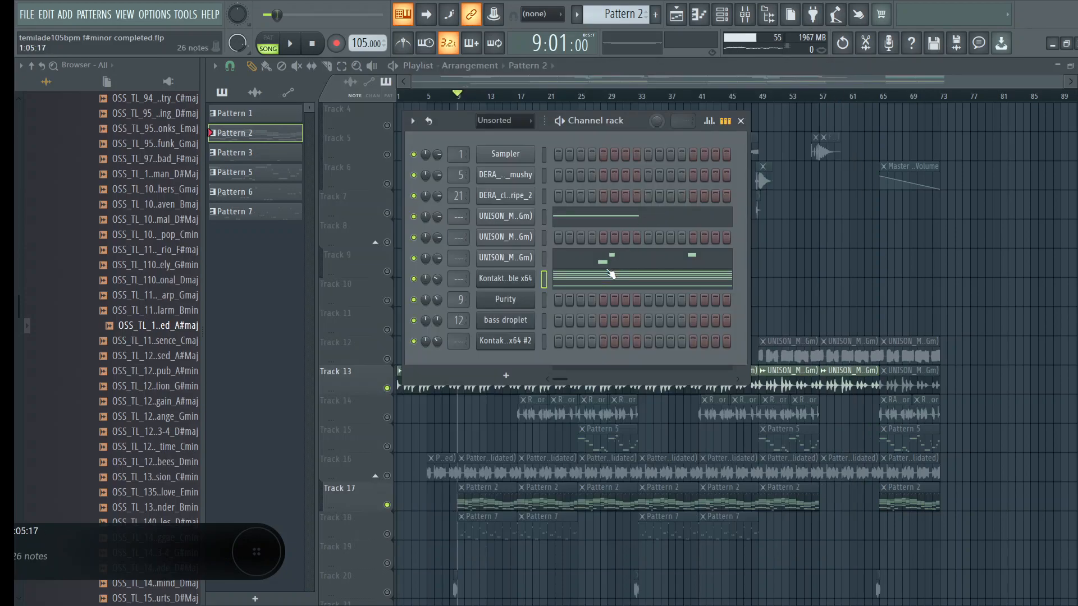
Reopen the Kontakt Portable x64 notes of Pattern 2, examine the eight-bar chord progression, and close the piano roll.
click(603, 285)
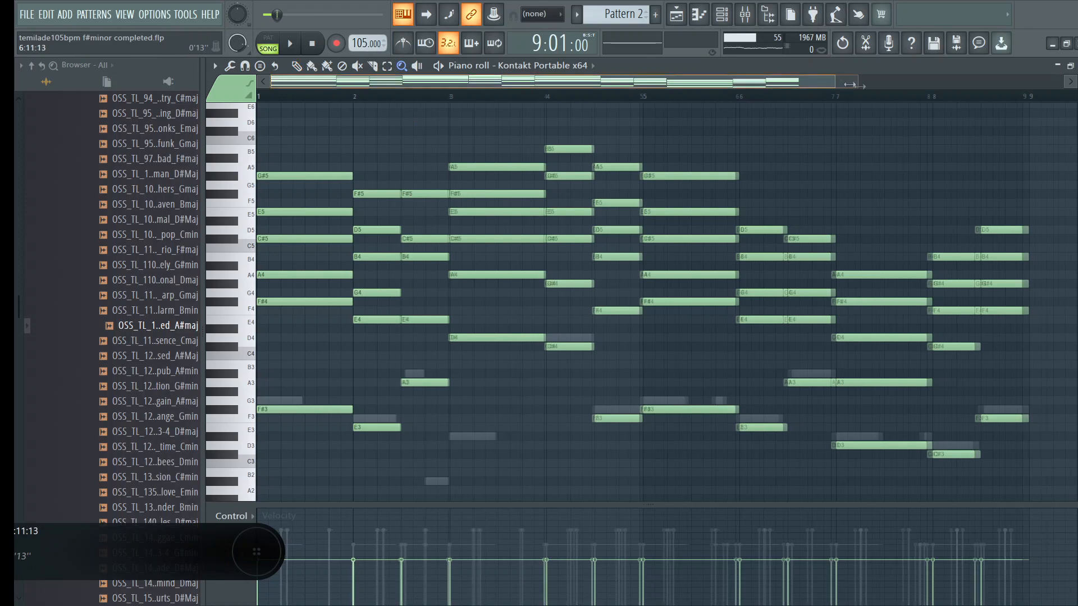
drag(829, 81, 1033, 81)
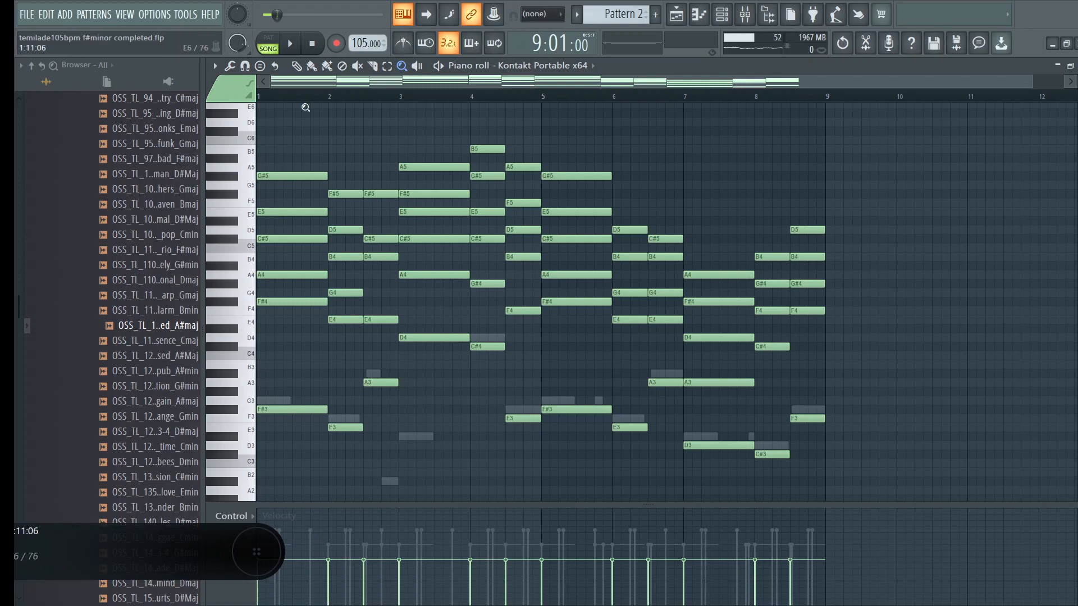
click(309, 140)
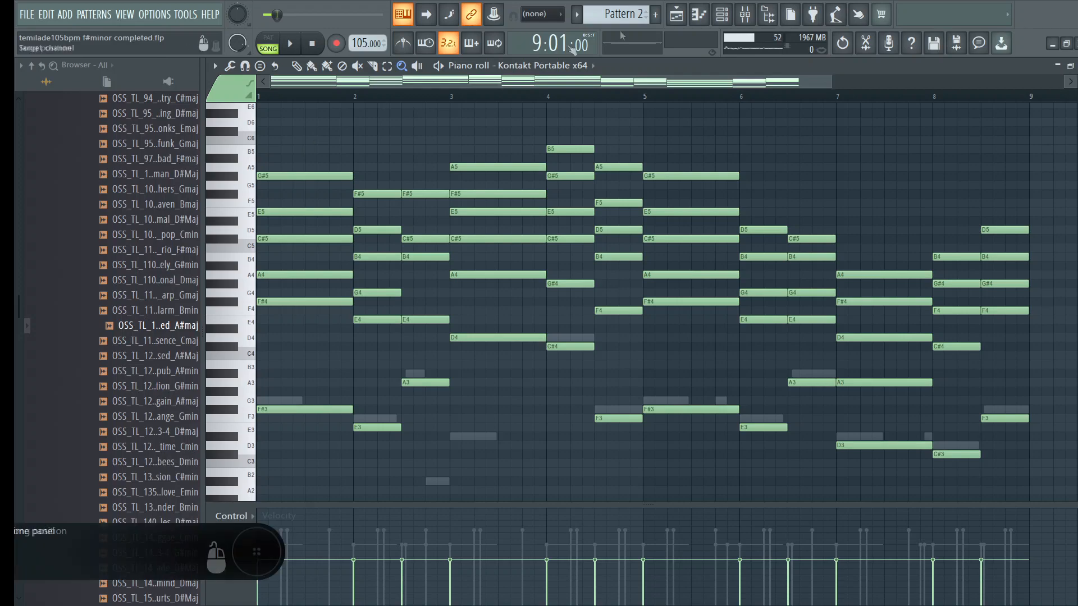
key(Escape)
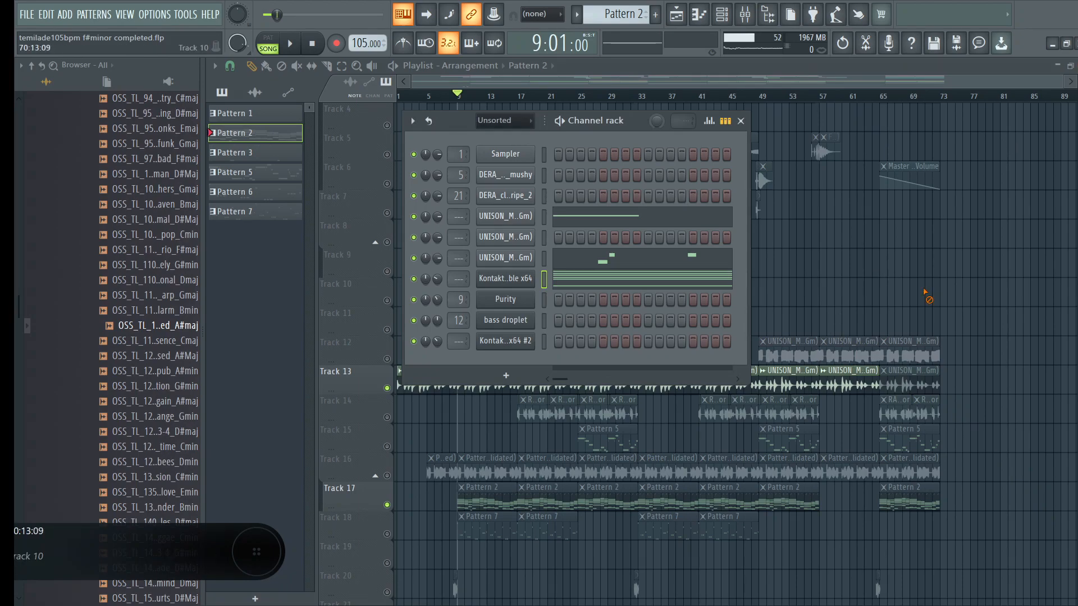
Close the channel rack and examine the playlist tracks from the drum loops down to the chord clips.
key(F6)
scroll(722, 221, up, 3)
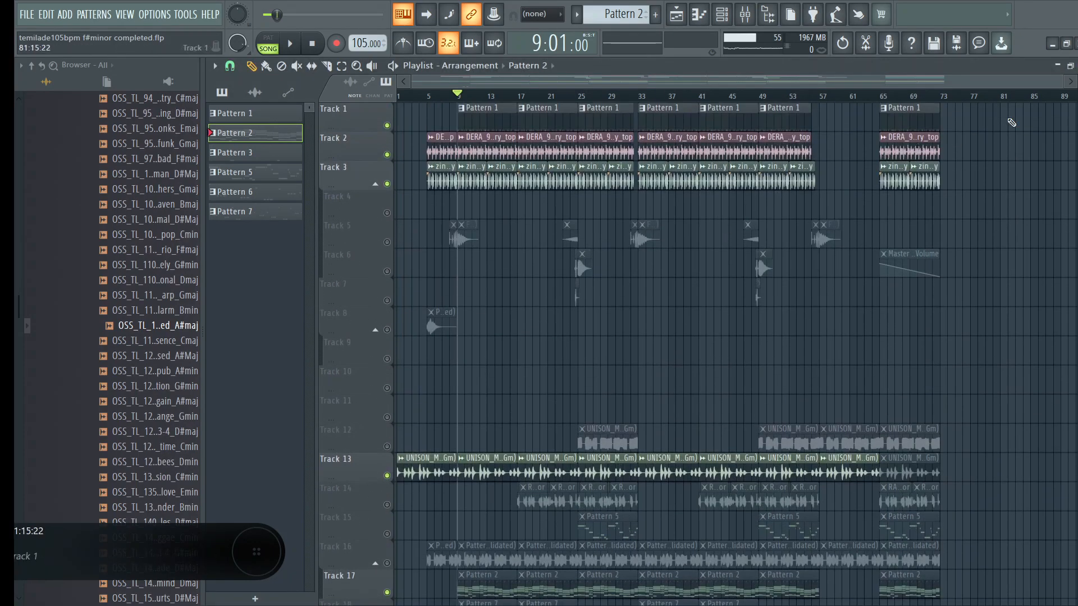
scroll(674, 337, down, 2)
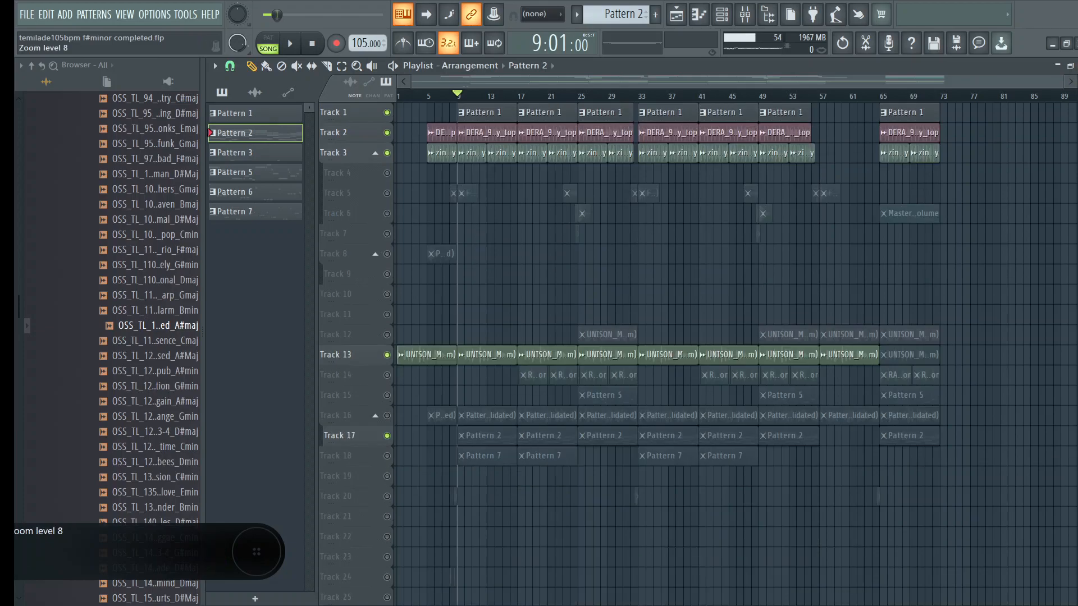
scroll(674, 337, up, 4)
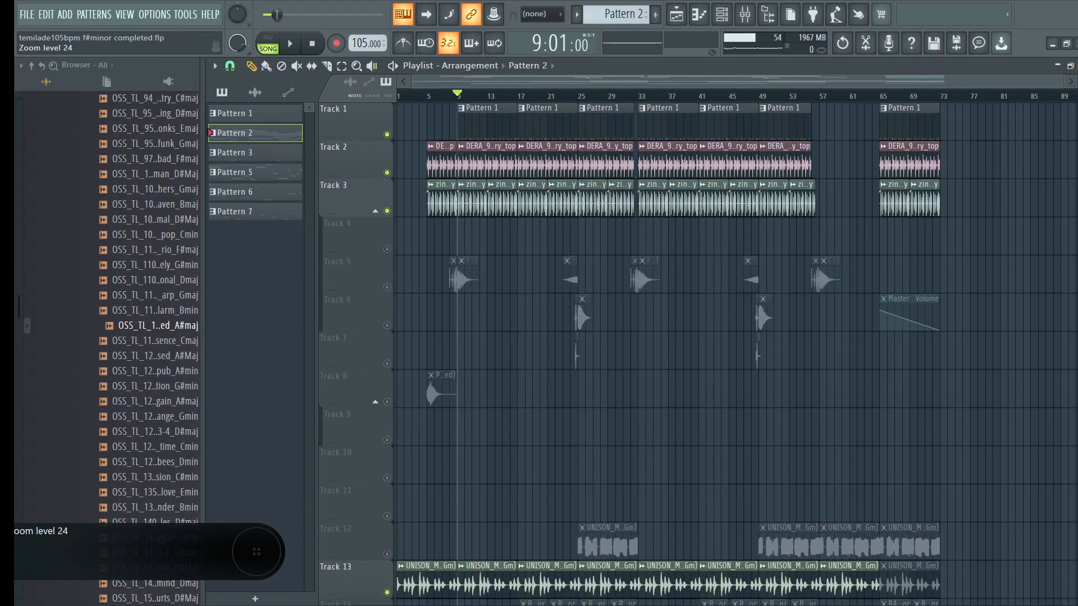
scroll(673, 337, down, 4)
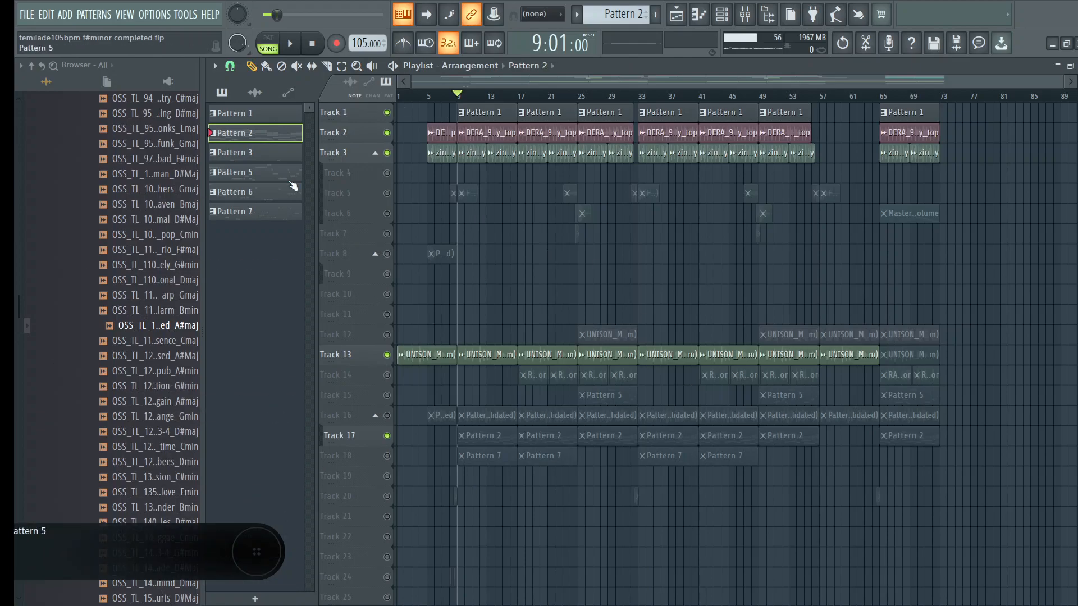
scroll(512, 207, down, 2)
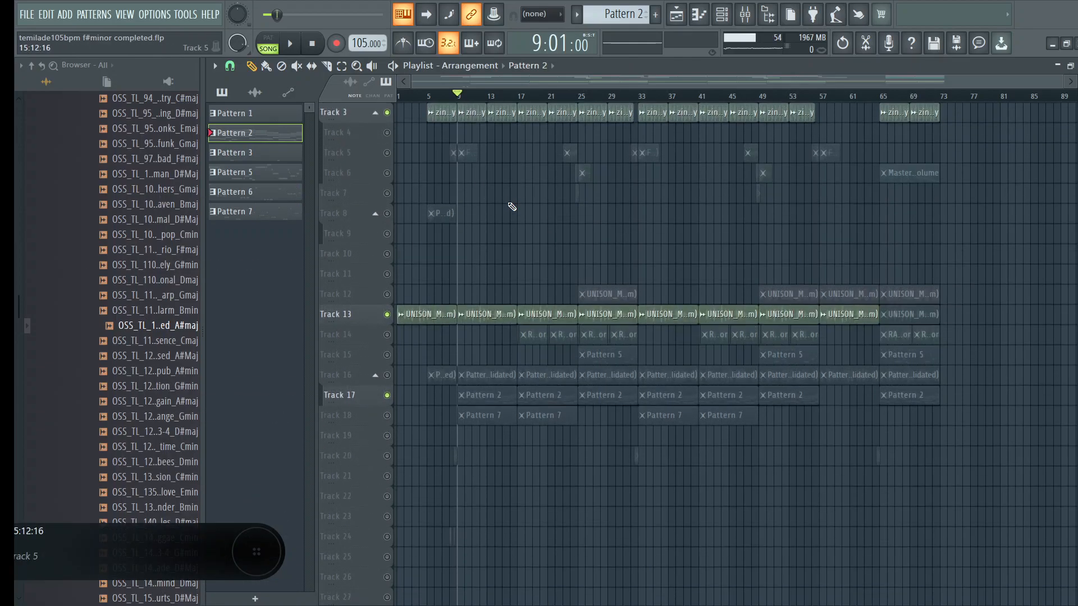
scroll(512, 206, down, 2)
scroll(512, 207, up, 4)
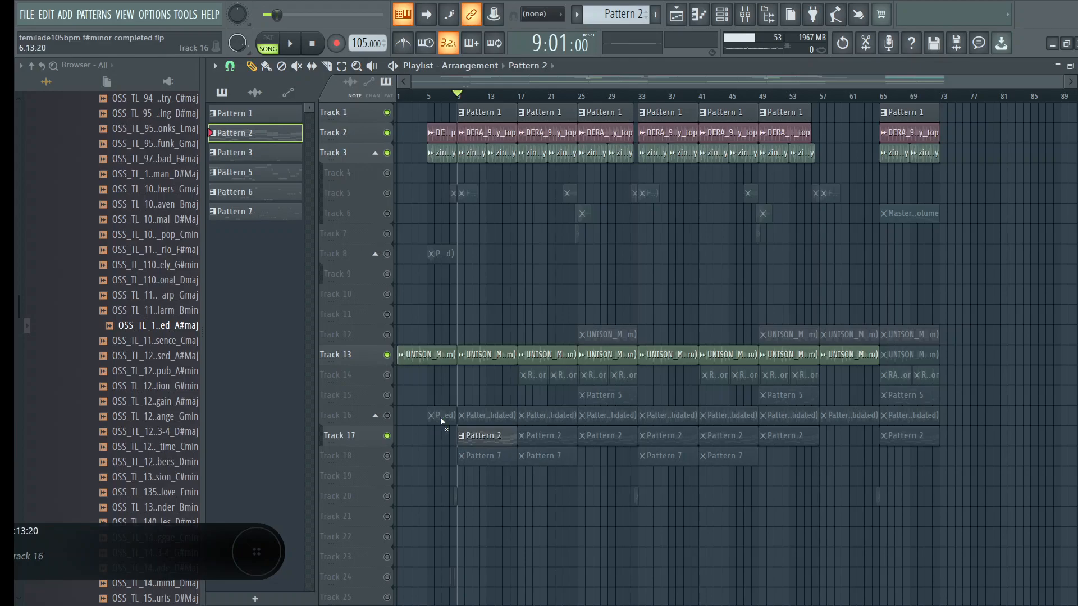
Unmute Track 16 with the consolidated Pattern 2 audio and play the song from bar 9.
click(387, 416)
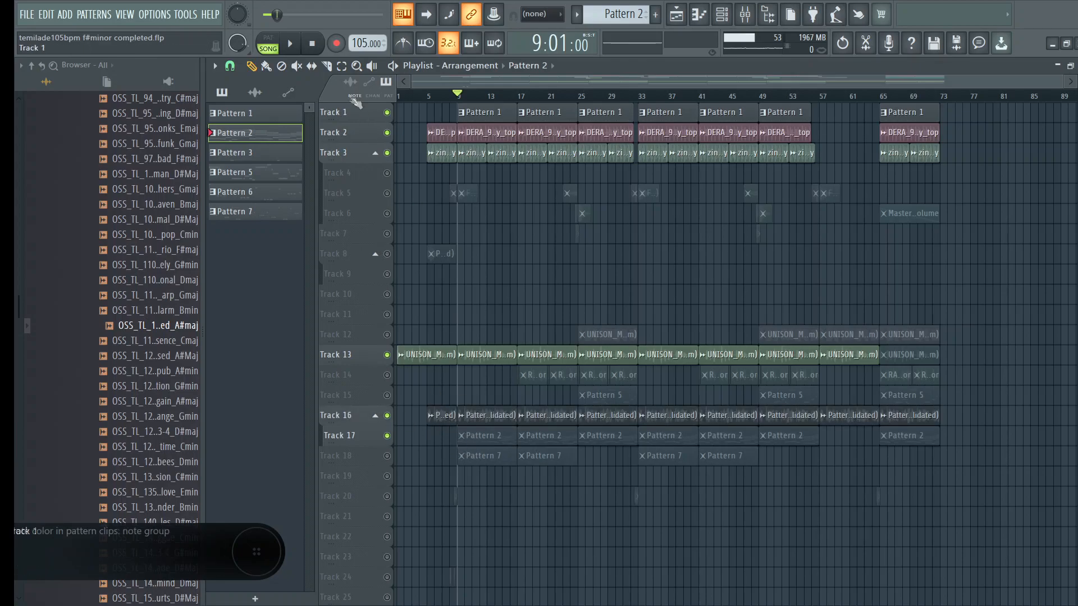
click(293, 45)
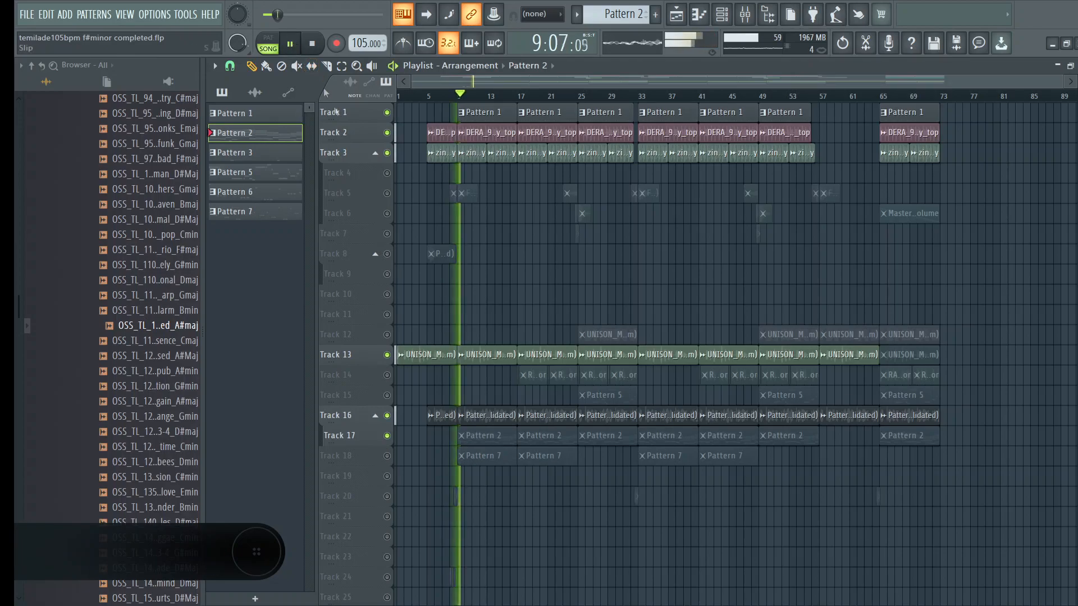
Mute Track 13 to hear the chords without the melody loop, unmute it again, and stop playback.
click(387, 355)
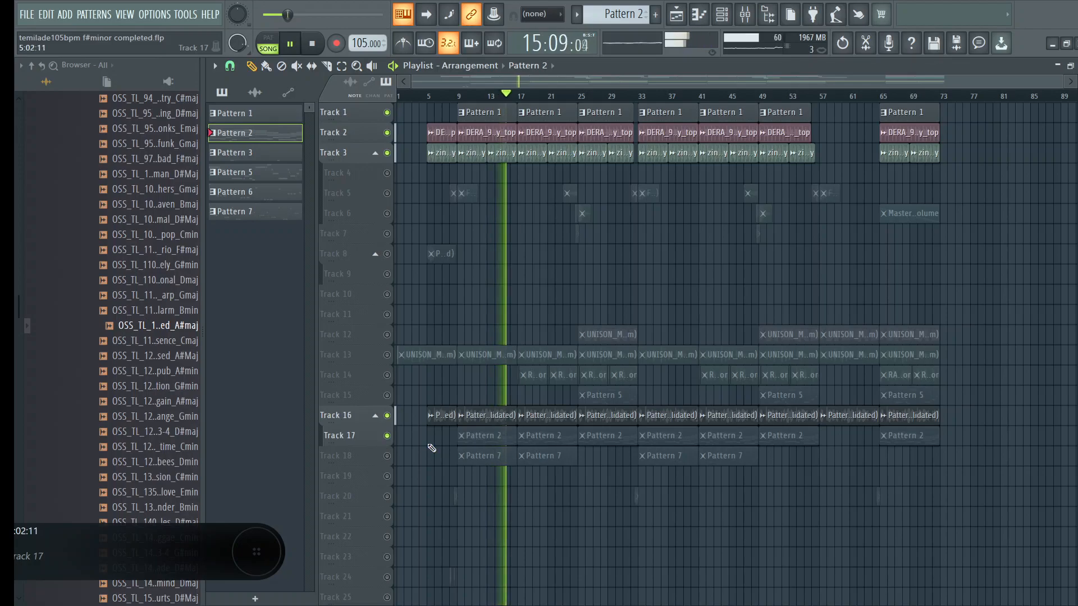
click(385, 354)
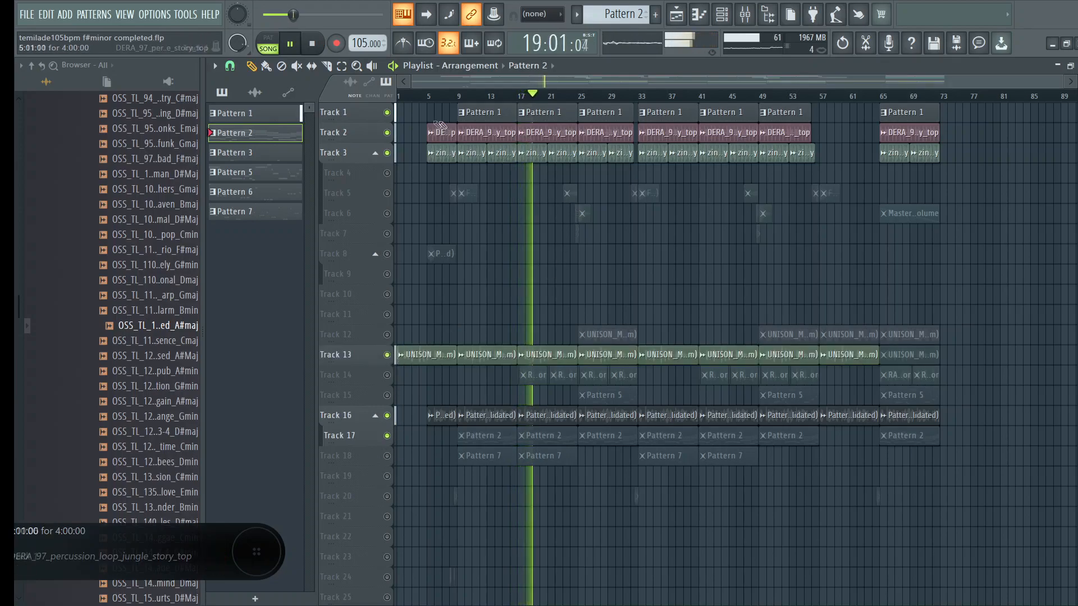
click(317, 50)
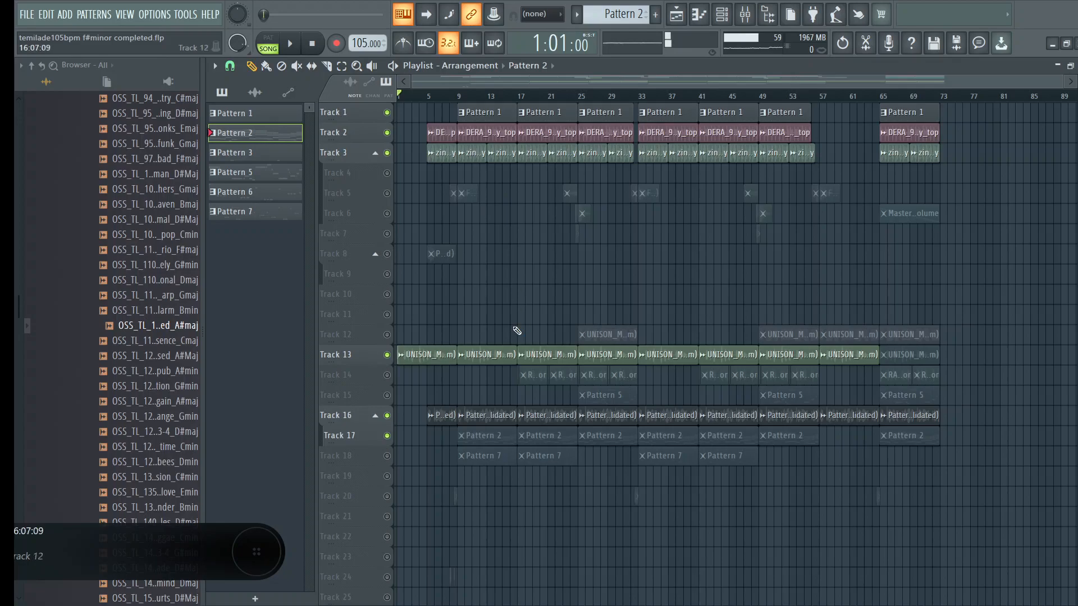
scroll(505, 481, down, 1)
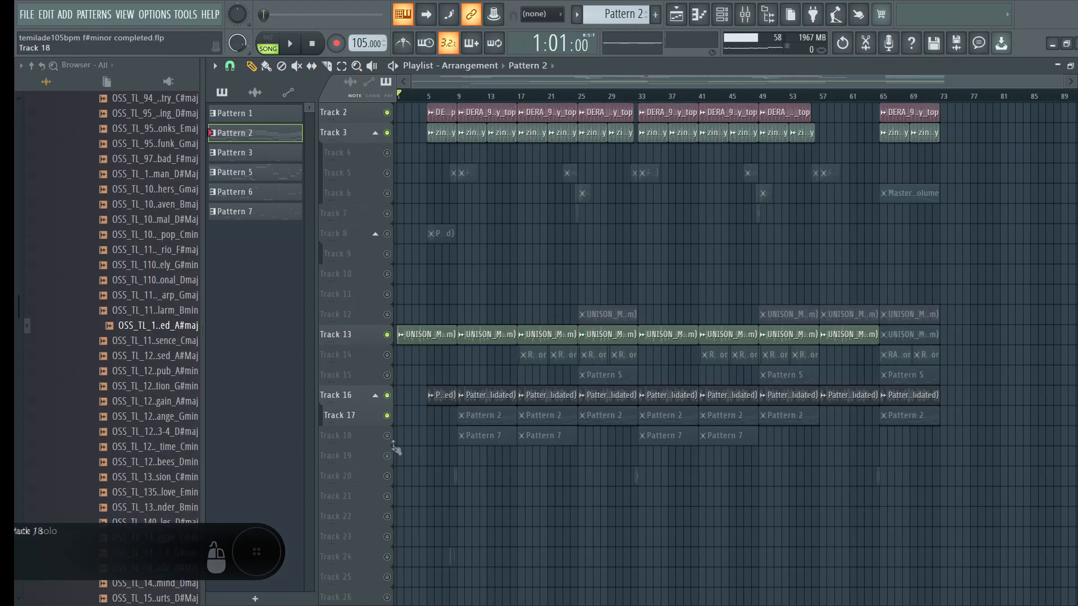
Unmute Track 18 with the Pattern 7 bass clips and place the song position at bar 9.
click(387, 436)
scroll(479, 107, up, 1)
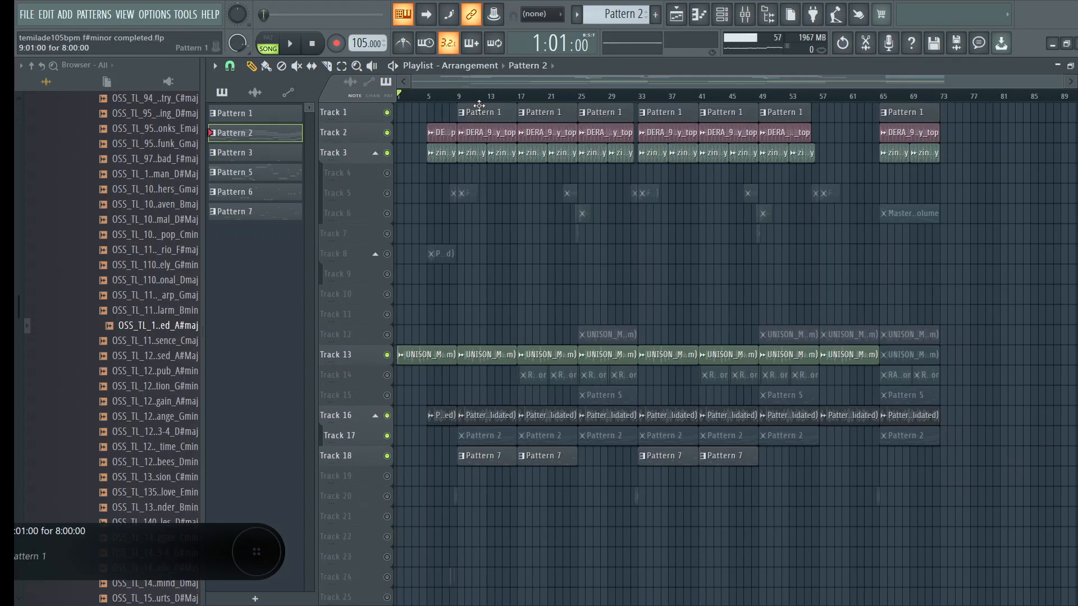
scroll(479, 106, down, 2)
scroll(480, 105, up, 2)
scroll(480, 105, down, 6)
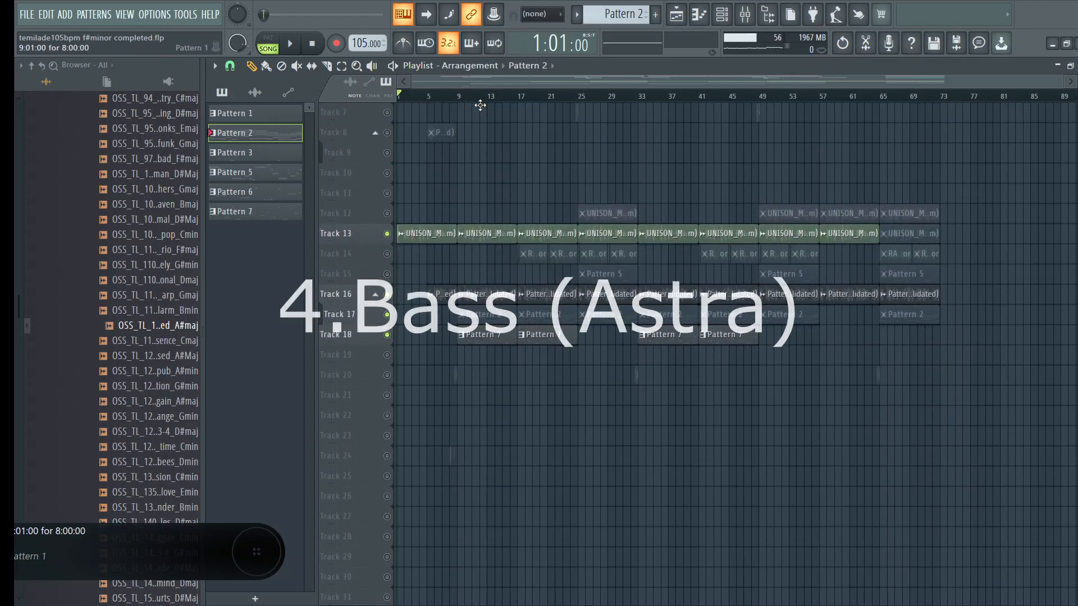
click(441, 102)
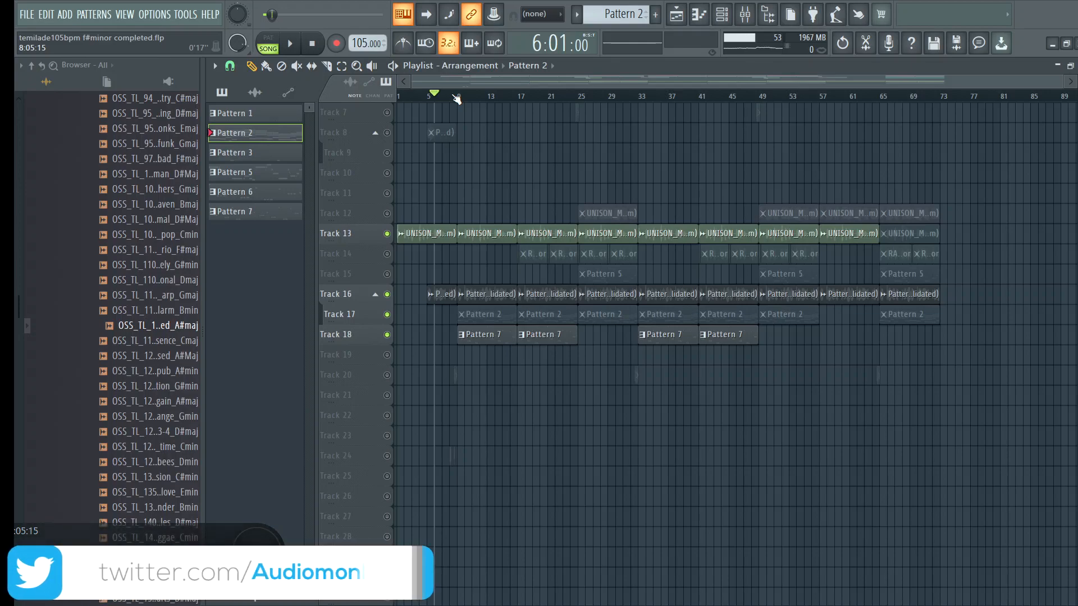
click(454, 96)
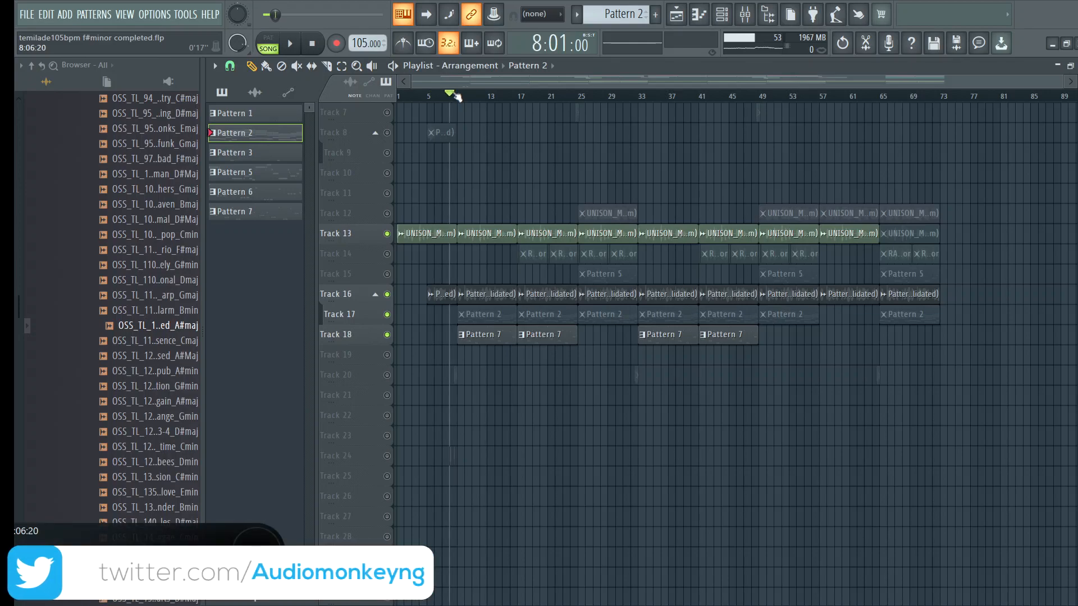
click(459, 96)
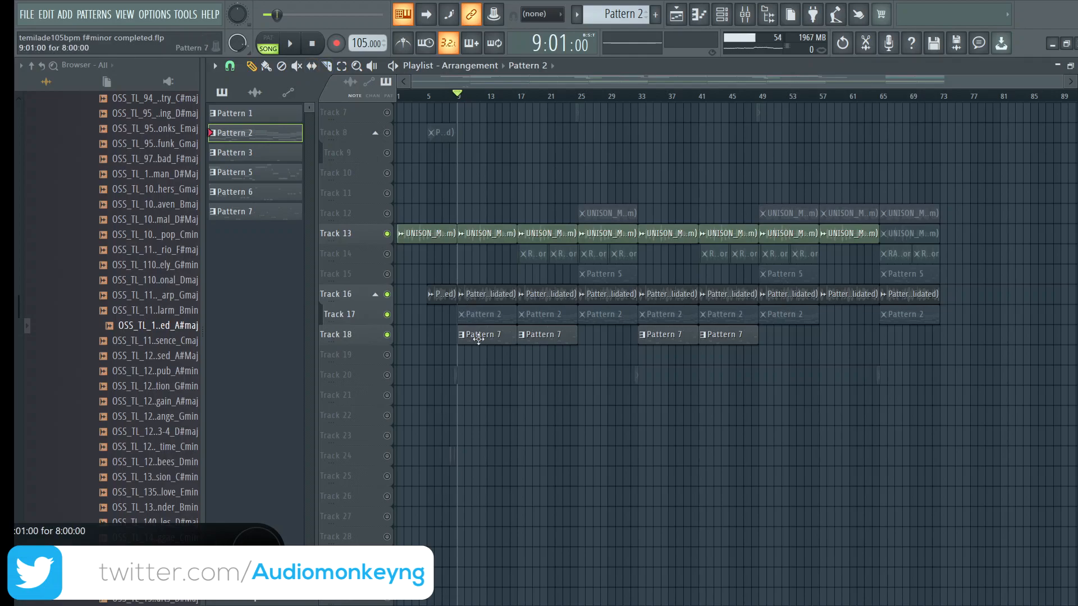
Open the bass droplet notes of Pattern 7 and play them on their own in pattern mode.
double_click(478, 337)
click(268, 38)
click(290, 43)
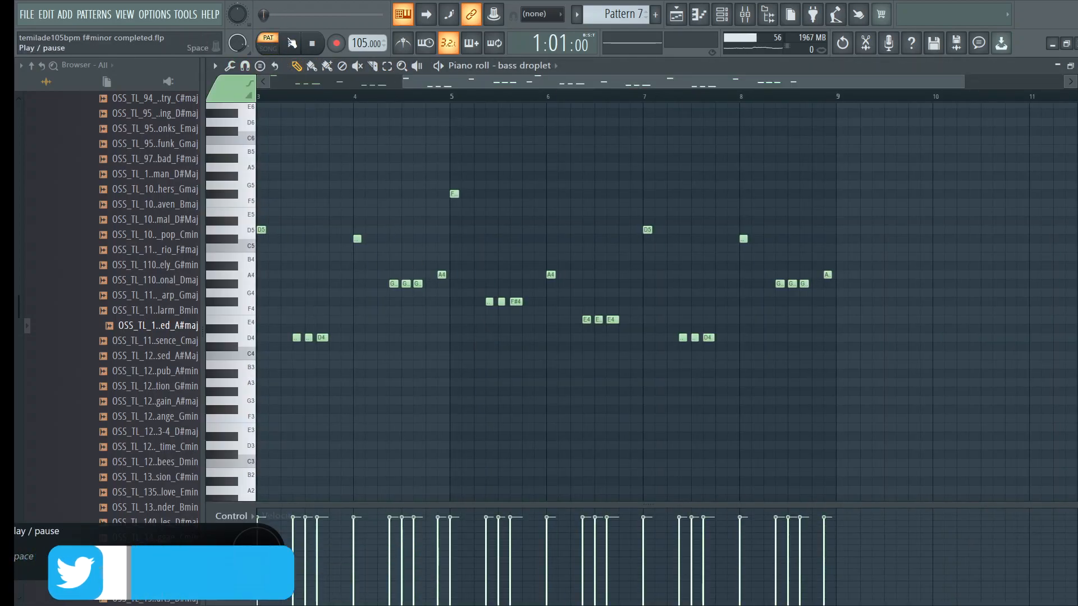
click(402, 66)
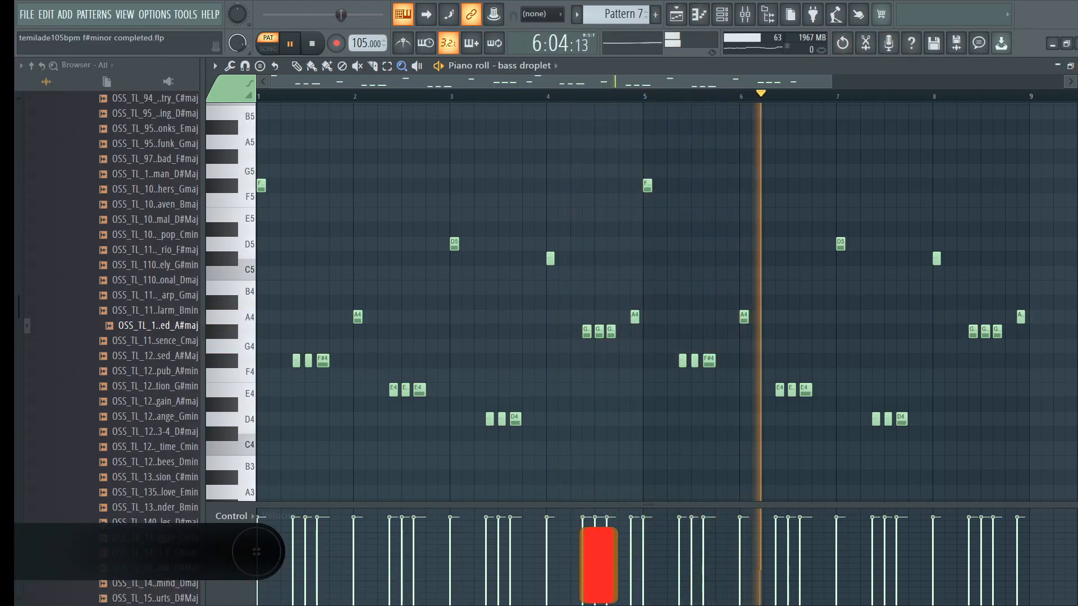
Close the piano roll, examine the Bass - Droplet preset of the bass droplet channel in Astra, and close its windows.
click(1077, 65)
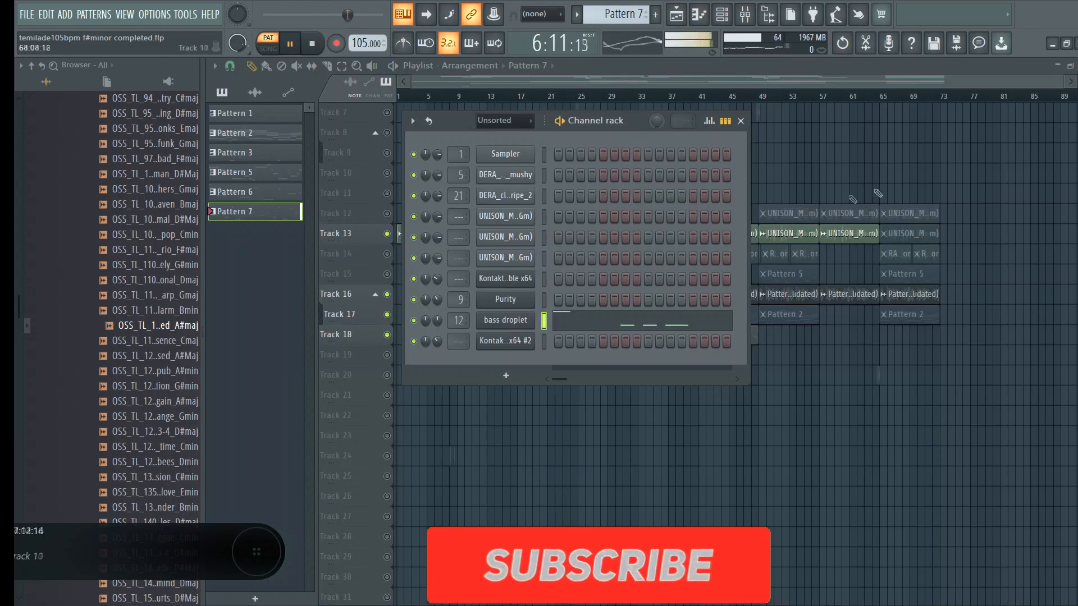
click(503, 320)
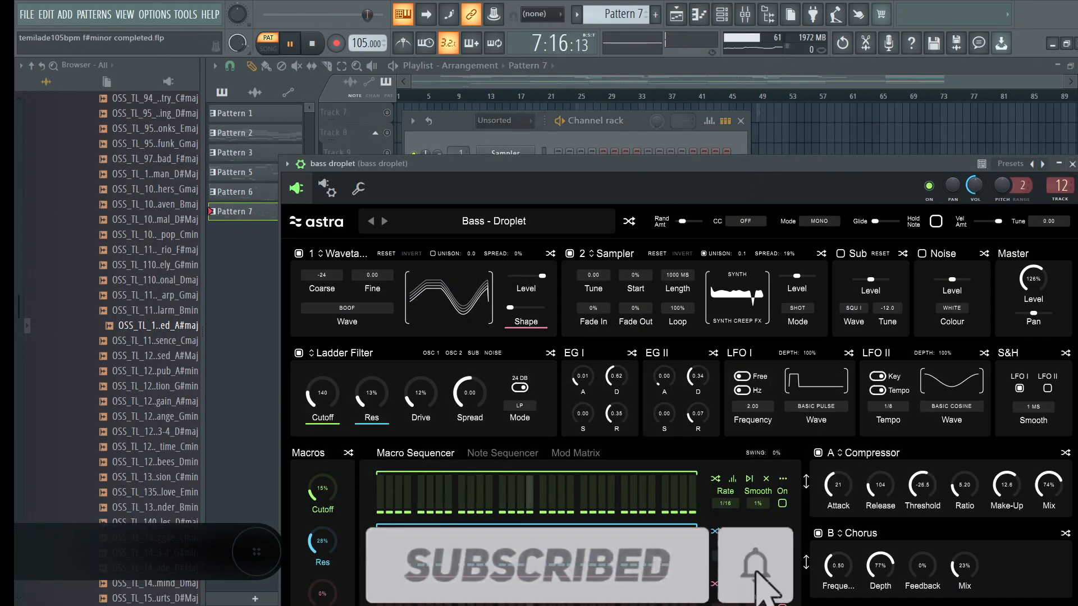
click(1072, 164)
click(741, 121)
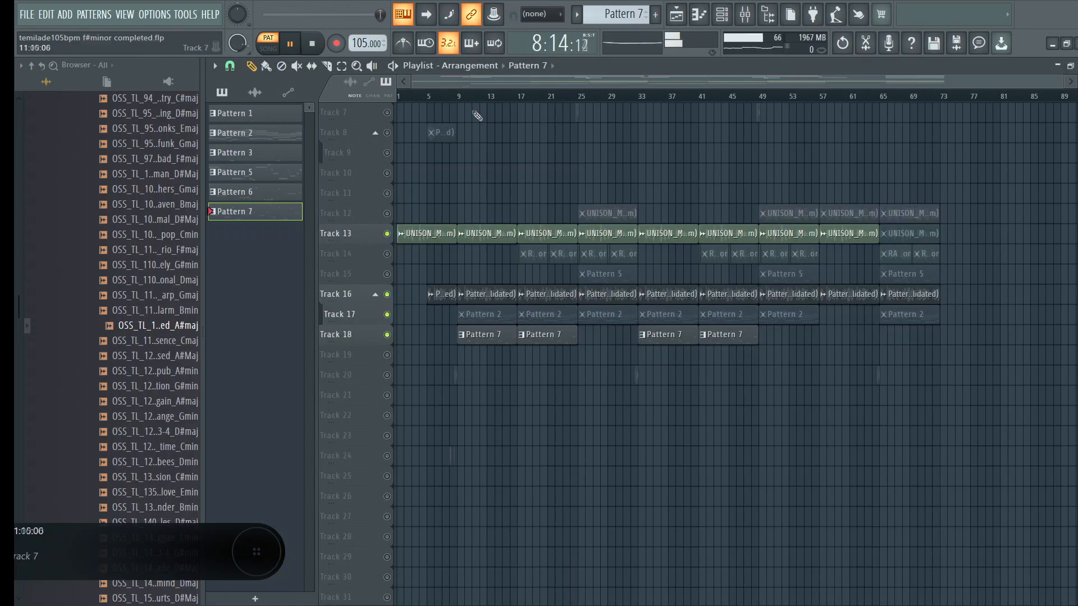
Return to song mode and mute Track 13 to hear the bass with the drums and chords.
key(l)
scroll(396, 123, up, 2)
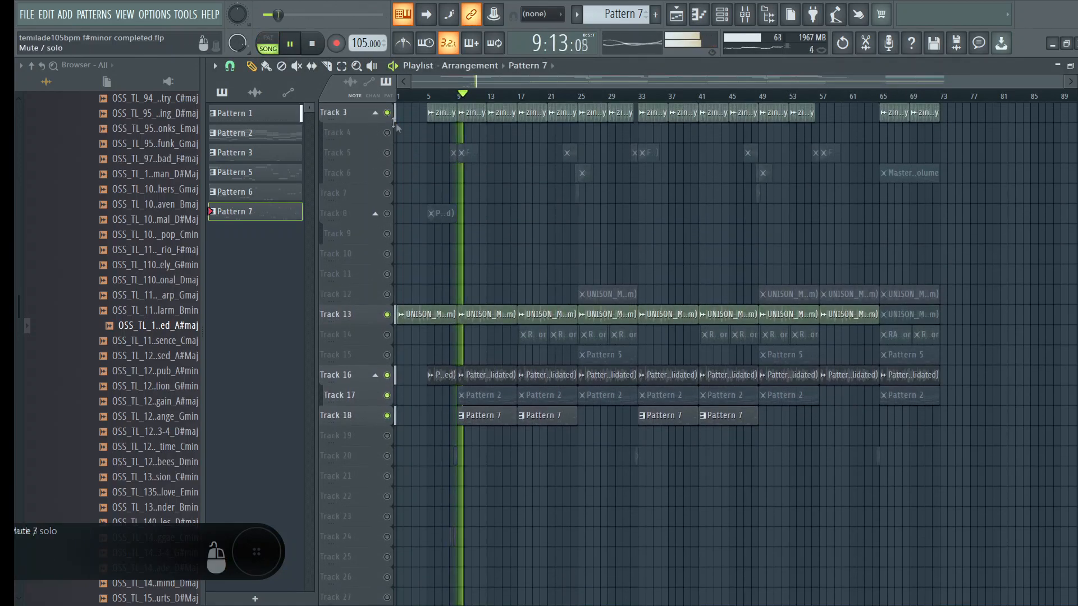
scroll(396, 123, up, 1)
click(387, 355)
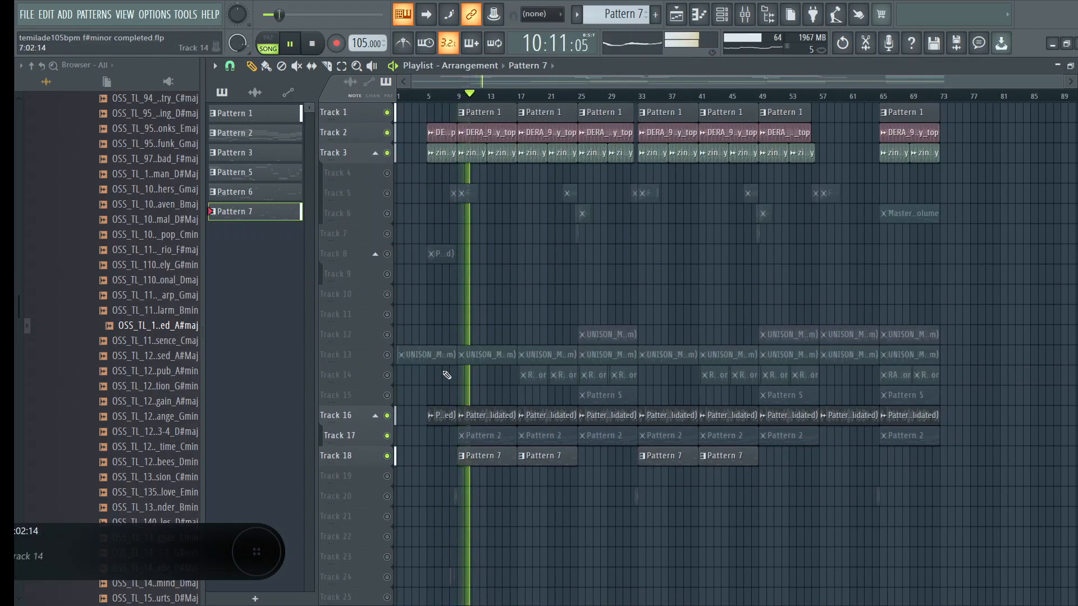
Revisit the Pattern 7 bass notes, examine the bass droplet's mixer track and its effects, and stop playback.
scroll(447, 375, down, 2)
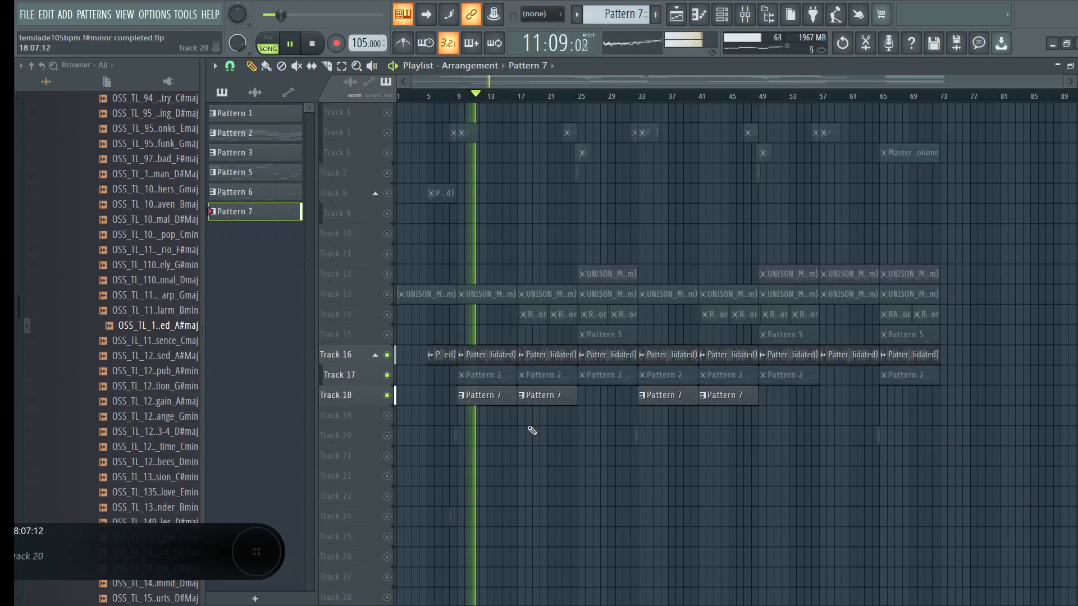
double_click(493, 397)
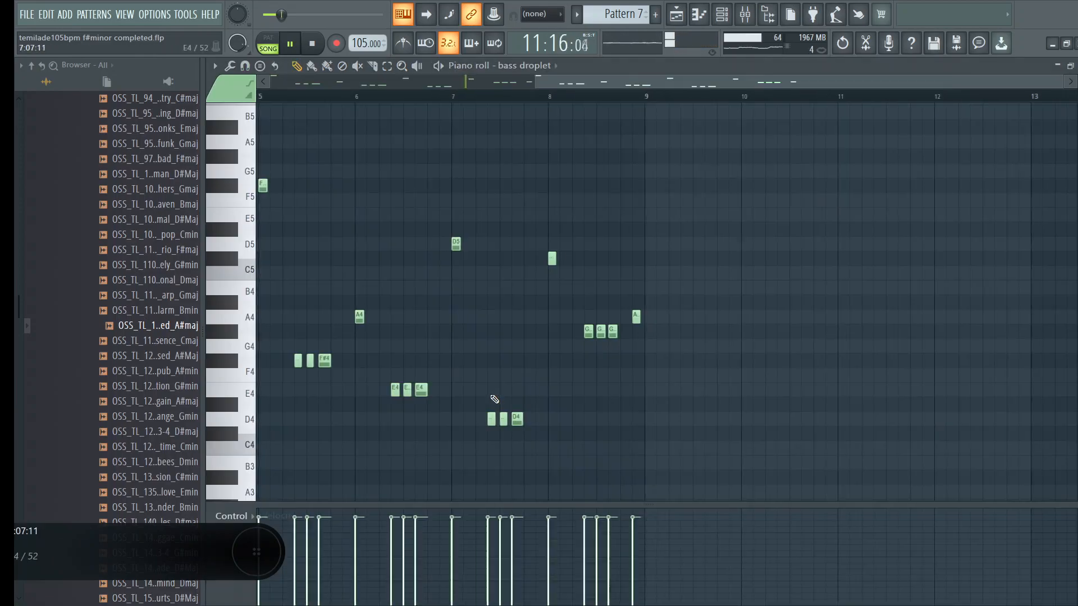
click(1076, 66)
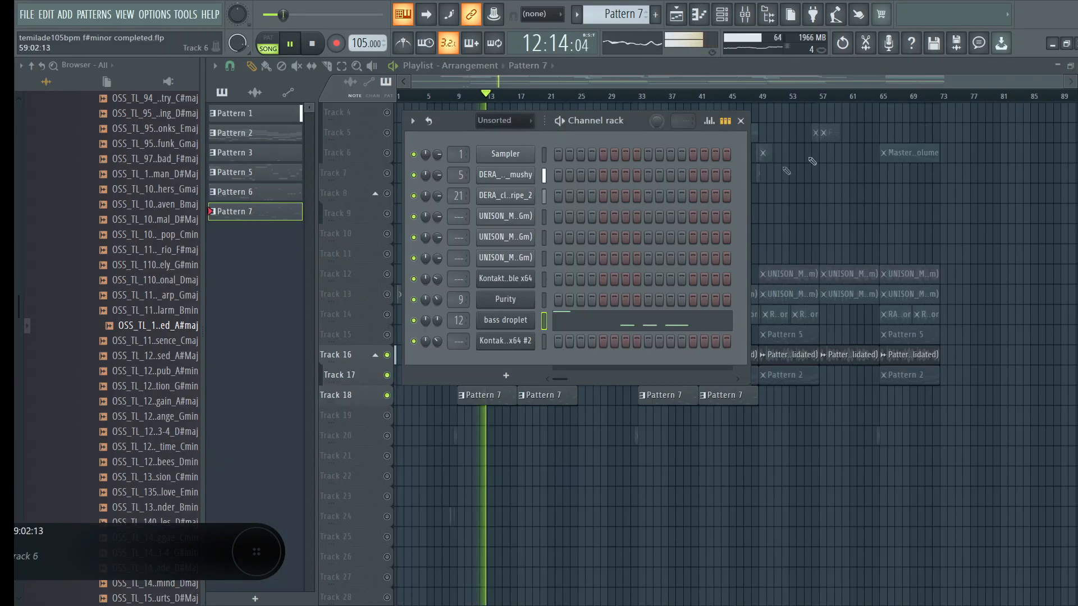
click(511, 323)
drag(825, 165, 752, 59)
click(999, 59)
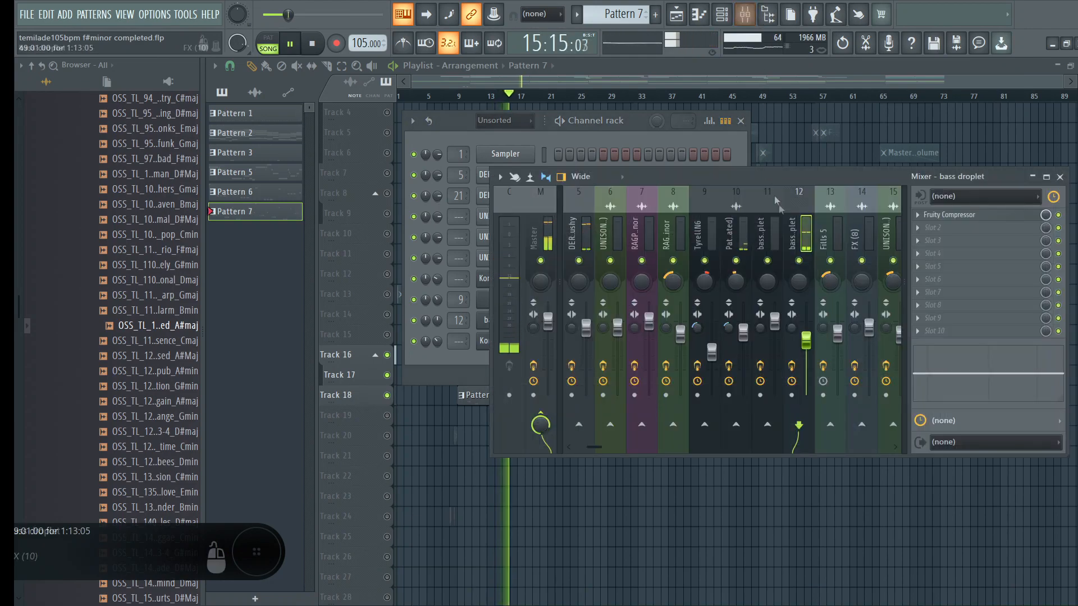
click(745, 15)
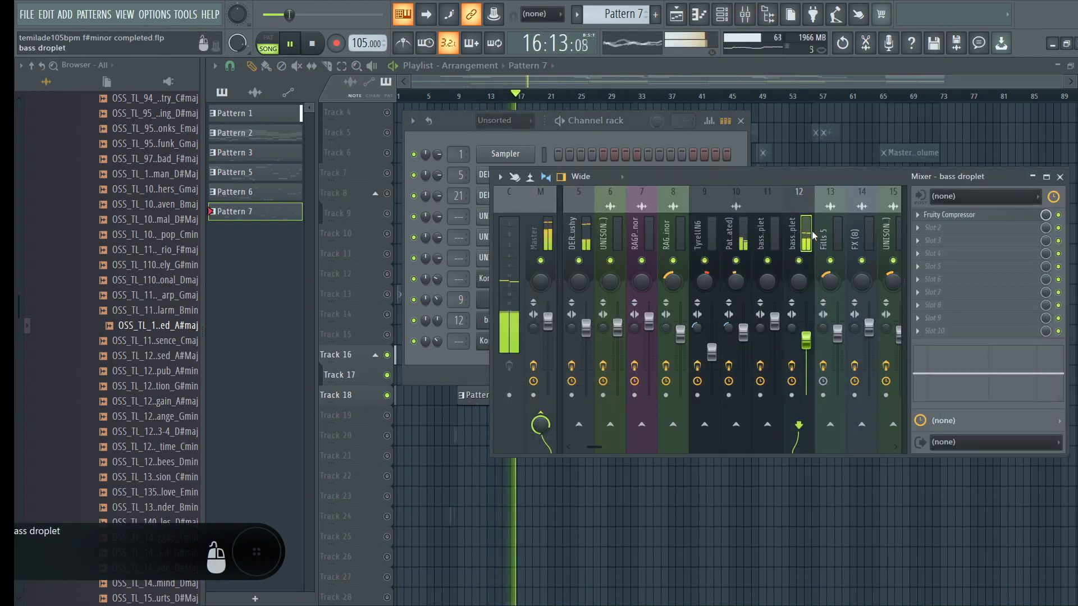
key(space)
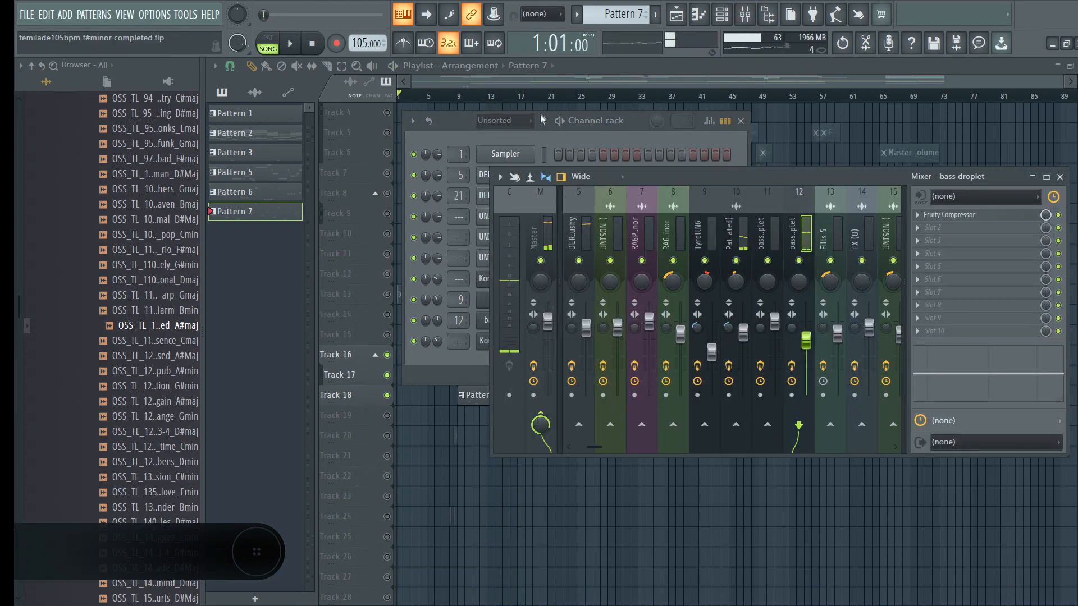
Close the mixer and unmute Track 13 and Track 14 to bring in both melody loops.
click(551, 79)
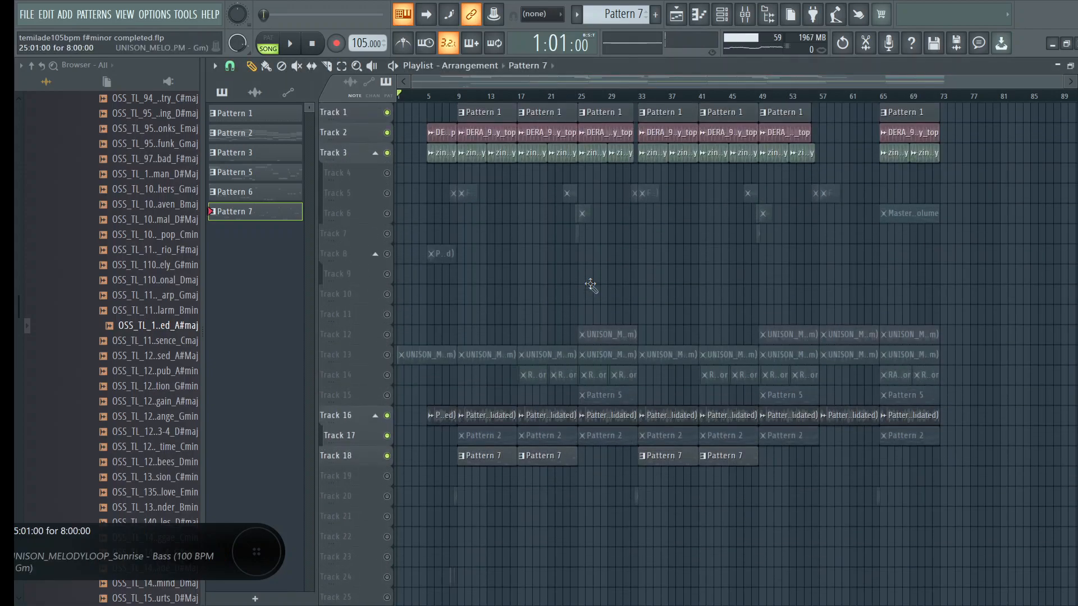
click(387, 355)
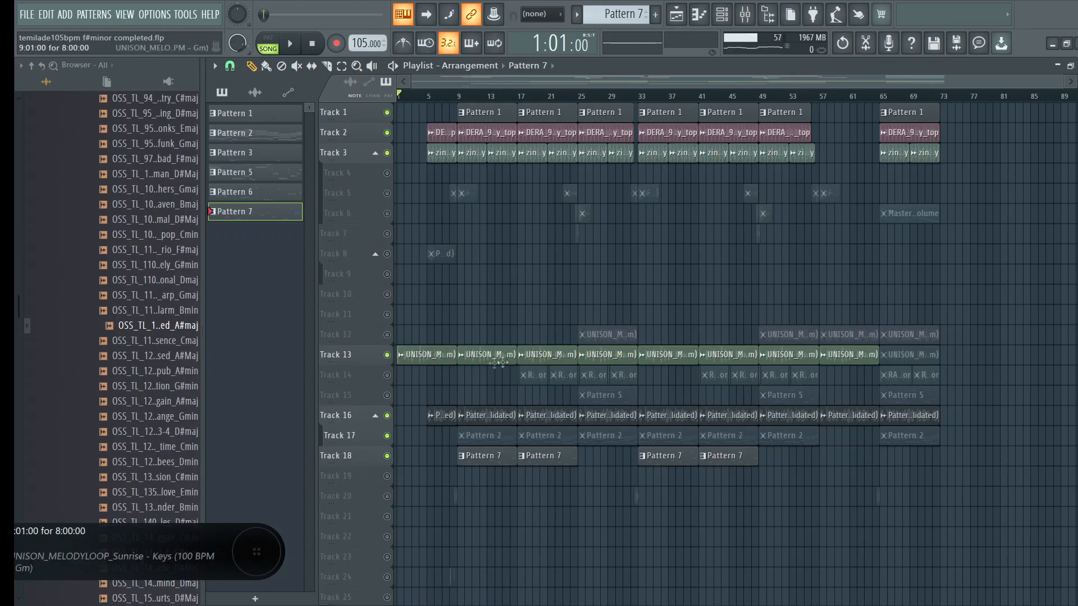
click(387, 375)
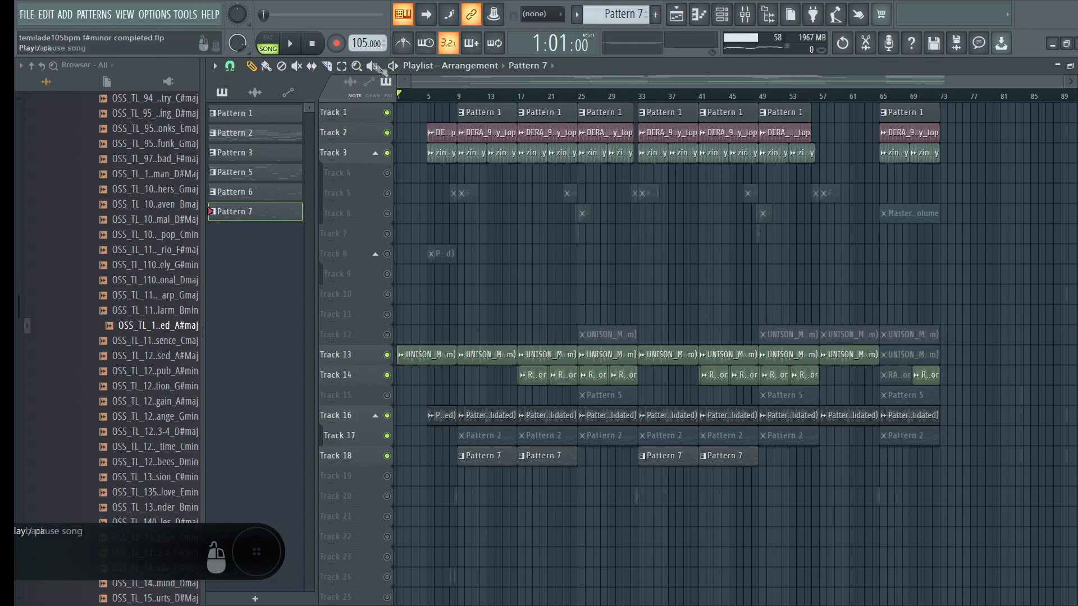
Play the song from bar 16 and mute Track 13 and Track 16 to expose the RAGP acoustic melody.
click(356, 66)
drag(507, 359, 694, 407)
right_click(539, 321)
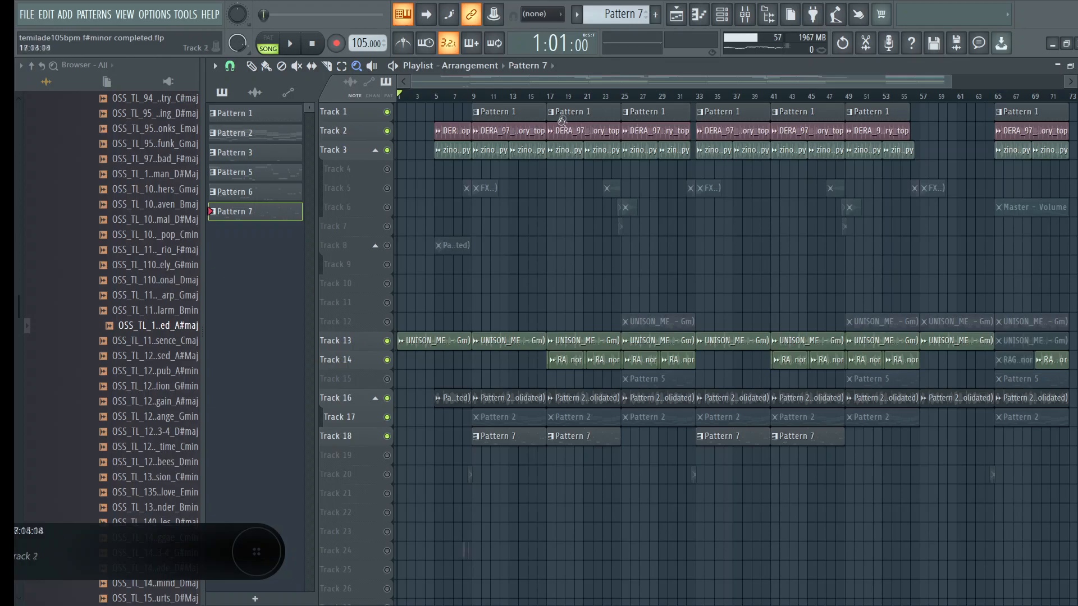
drag(563, 352, 844, 509)
right_click(781, 443)
scroll(557, 96, up, 3)
click(532, 96)
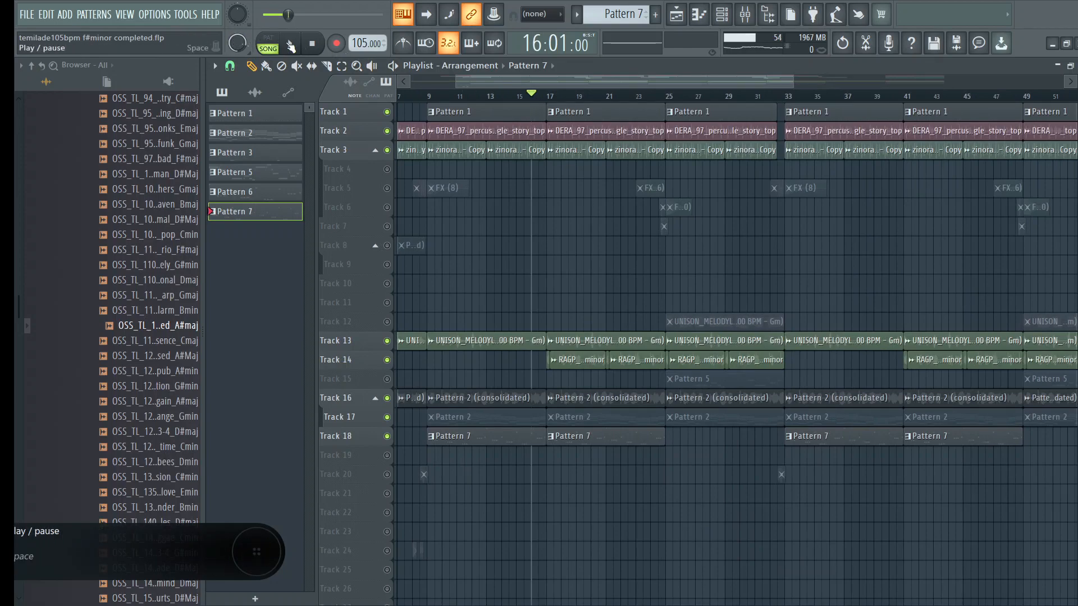
click(290, 45)
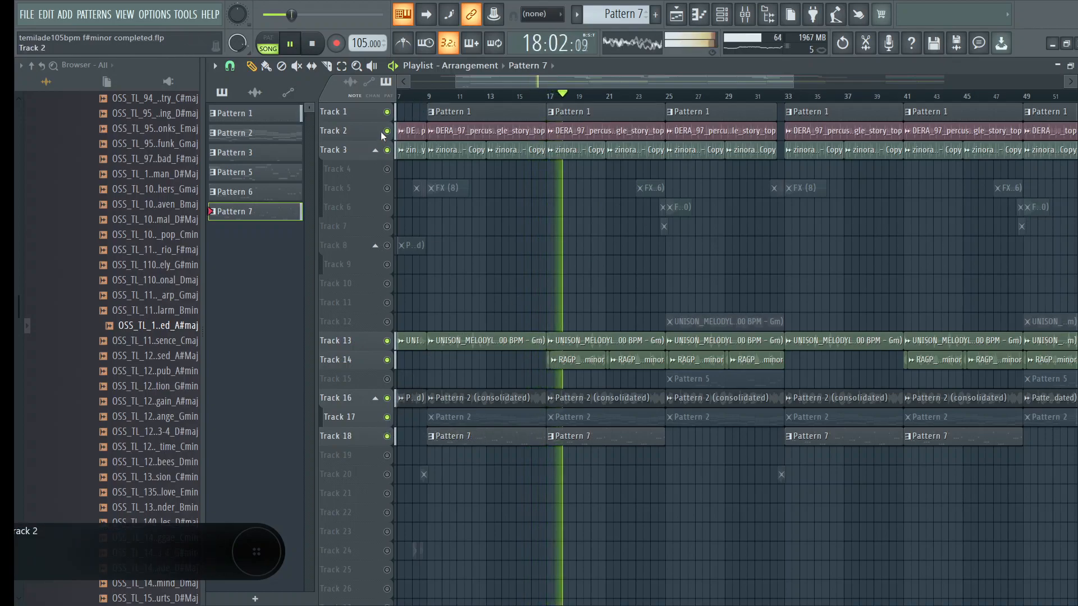
click(387, 340)
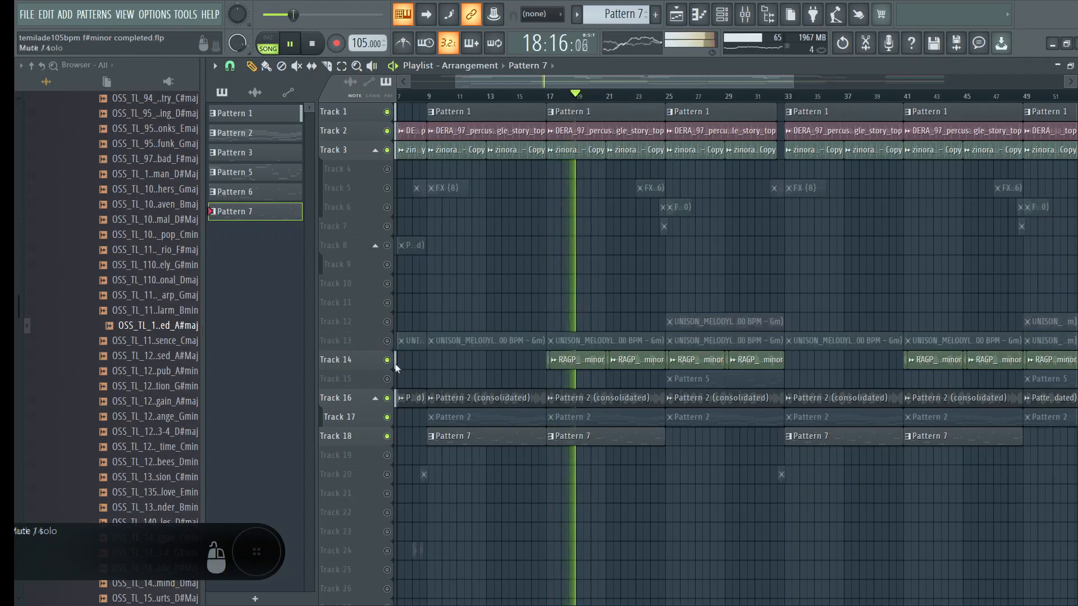
click(386, 398)
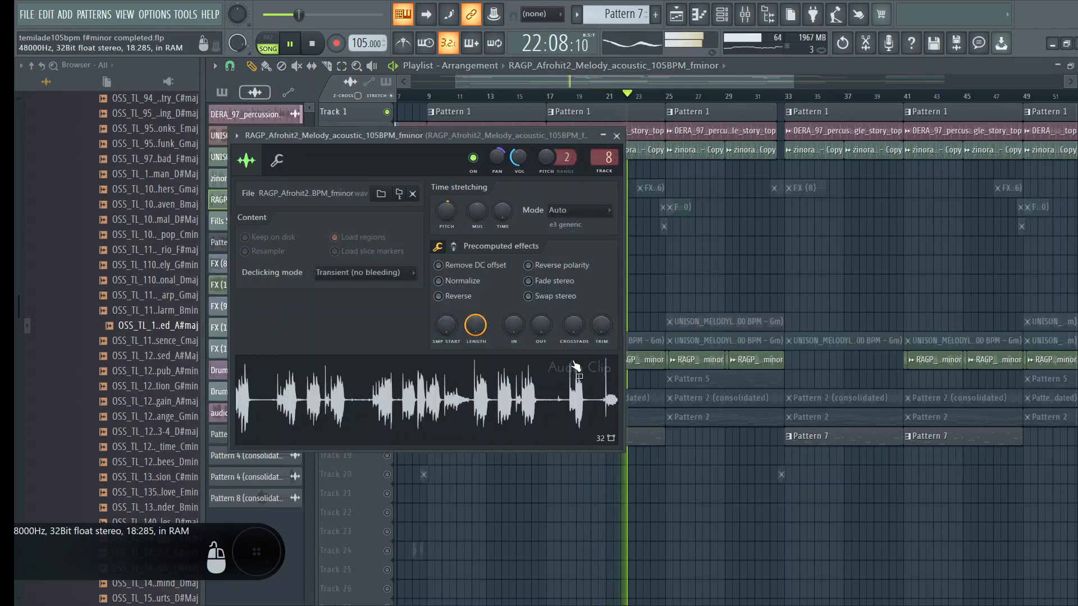
Try Reverse on the RAGP_Afrohit2_Melody_acoustic clip, turn it back off, enable Normalize, and close the clip settings.
double_click(572, 359)
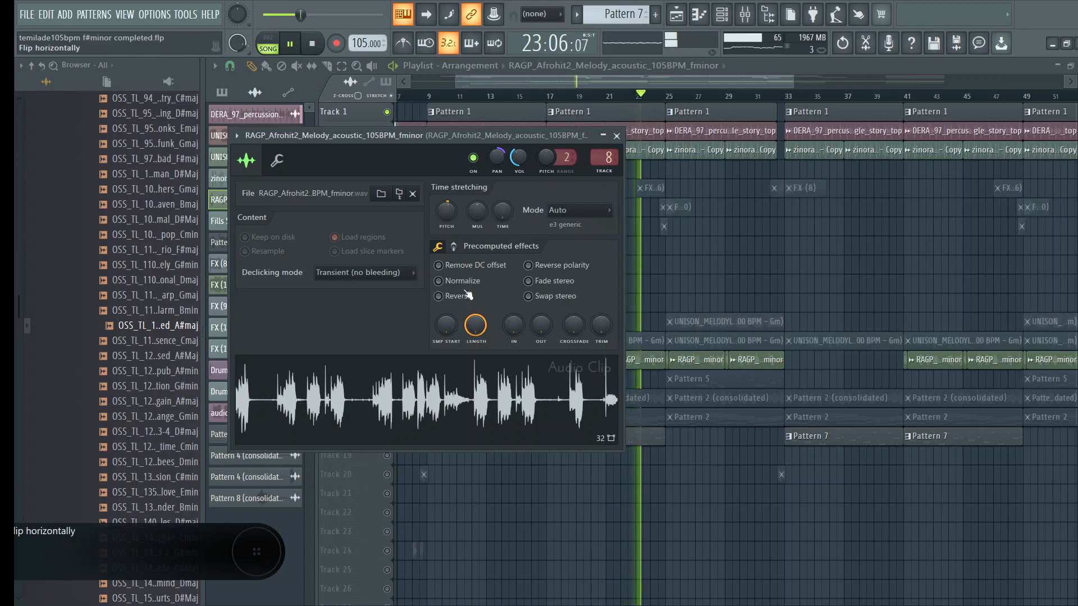
click(465, 294)
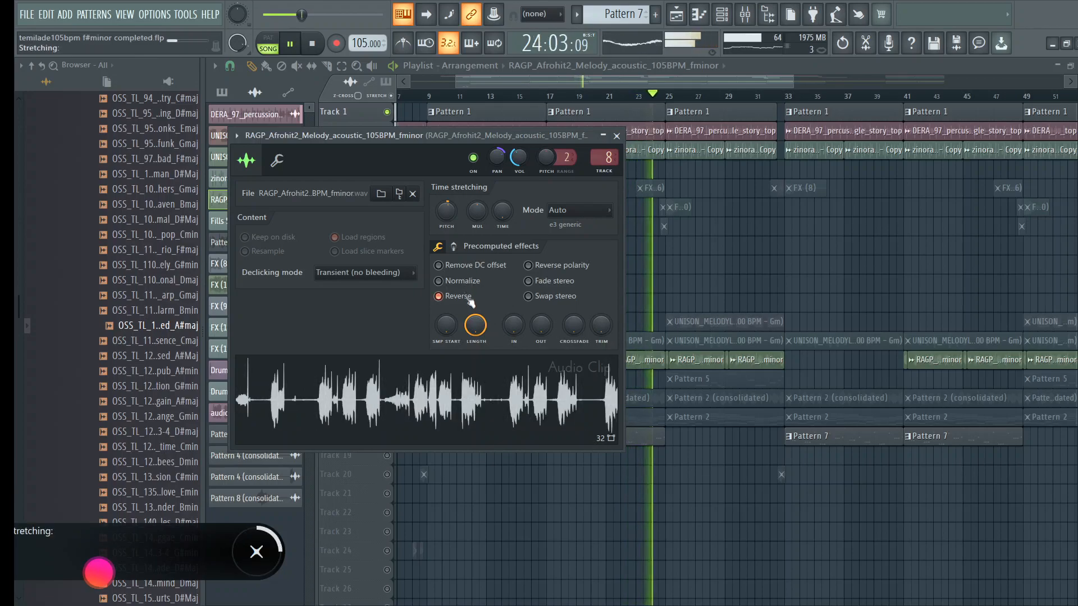
click(453, 296)
click(461, 281)
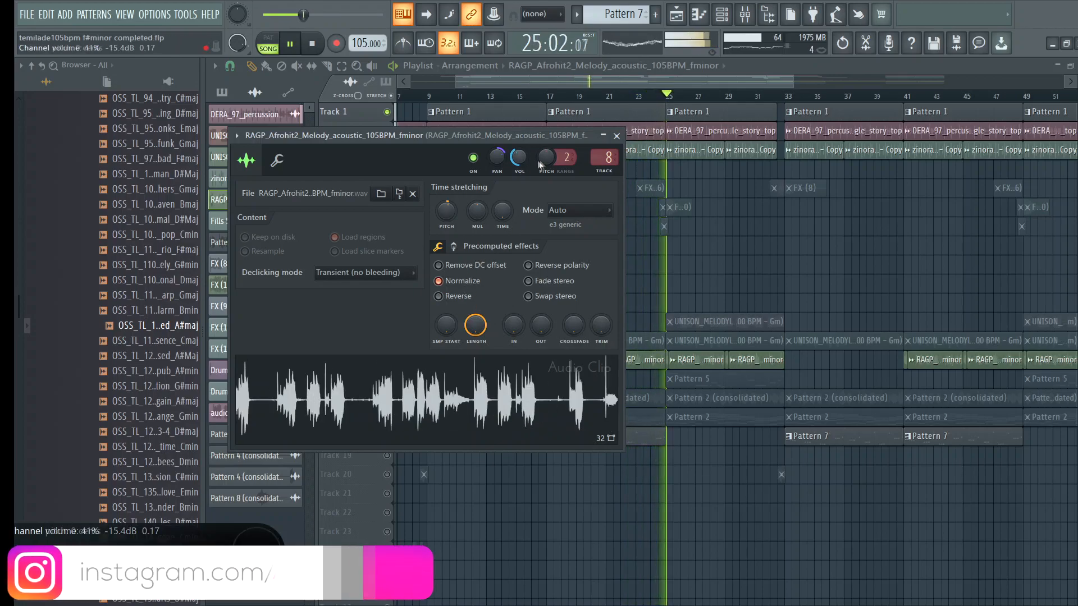
click(616, 135)
Play the RAGP melody from bar 17, stop playback, and open its clip settings and mixer track.
click(547, 95)
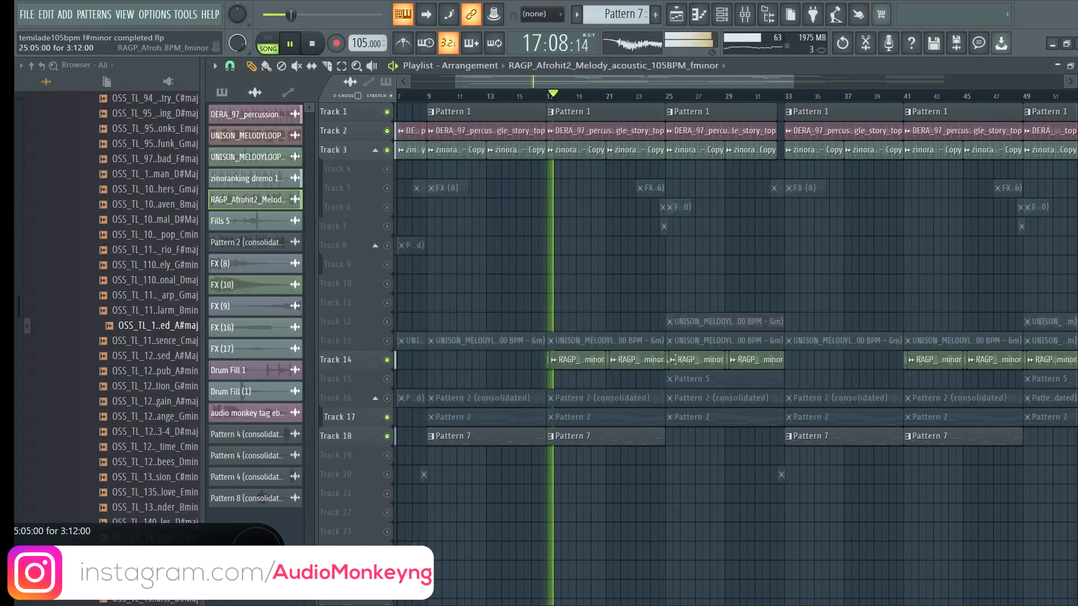
key(space)
double_click(575, 360)
key(F9)
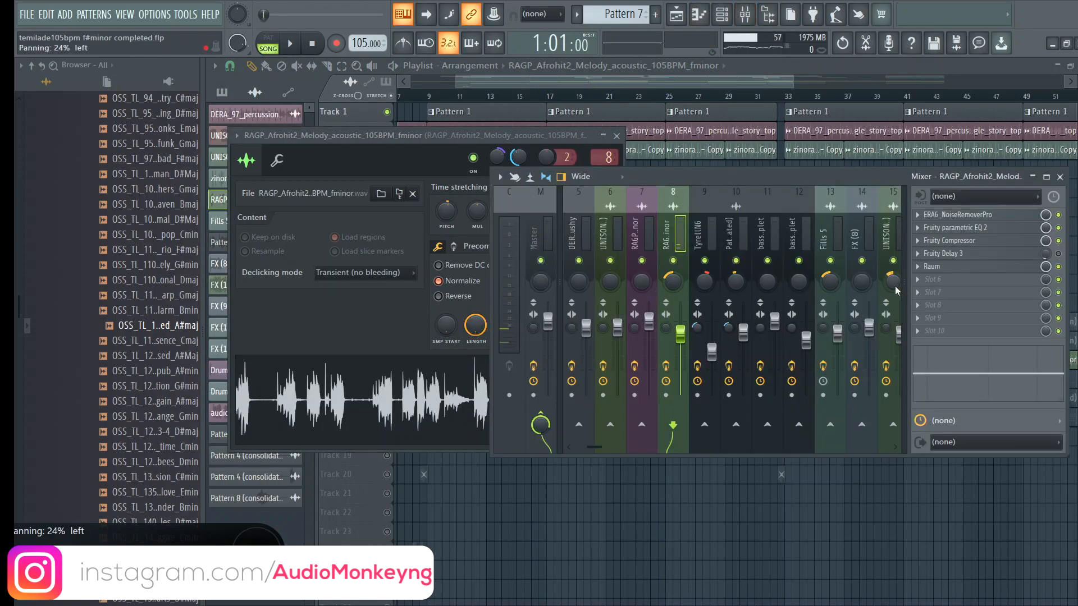
Examine the ERA6_NoiseRemoverPro settings on the RAGP melody's mixer track and close the plugin.
click(955, 215)
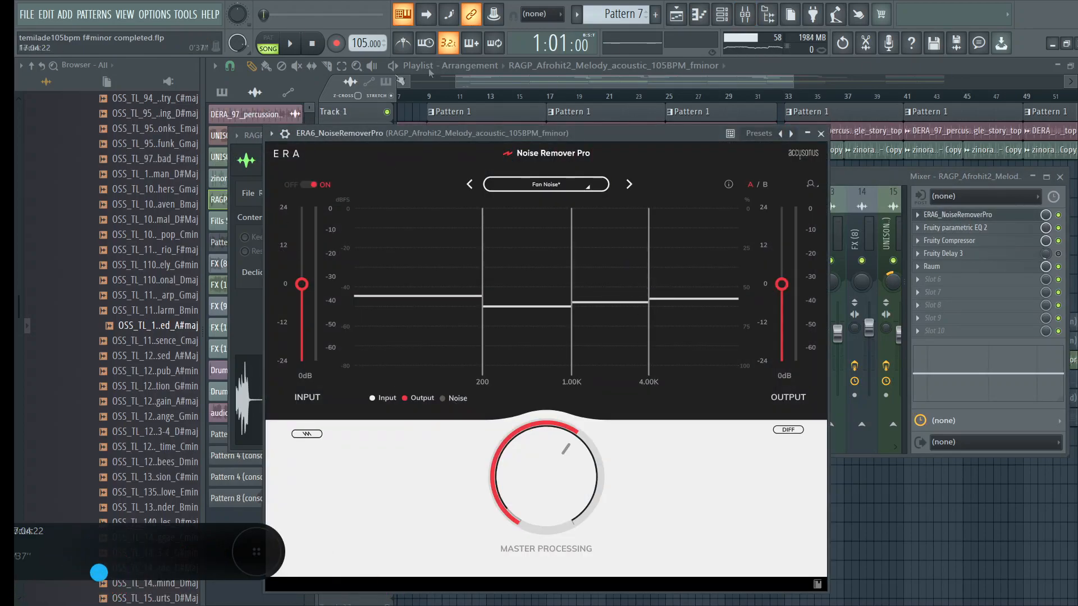
drag(561, 133, 341, 113)
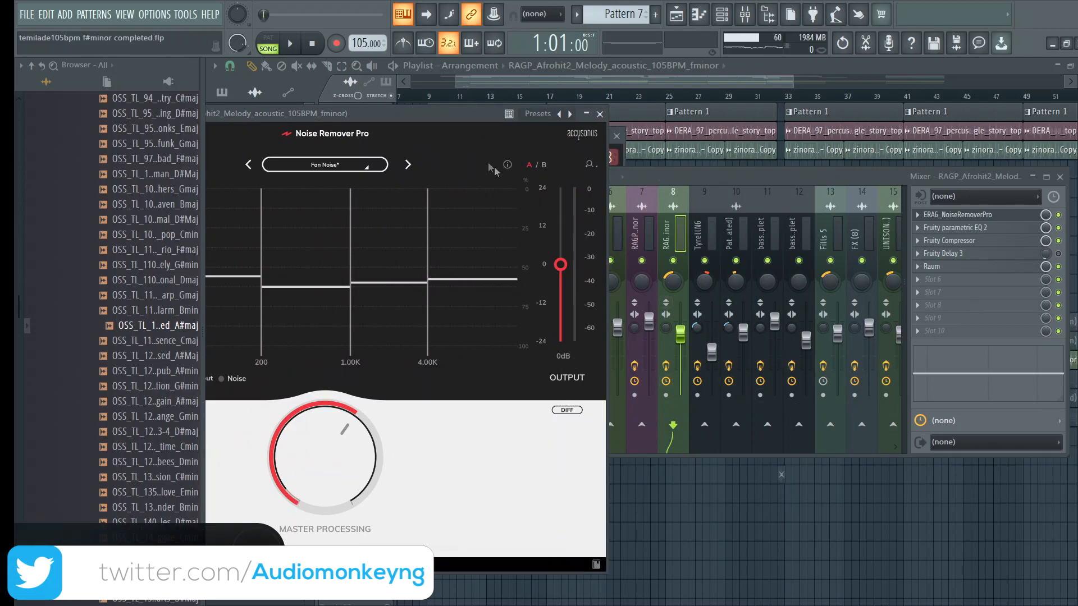
drag(442, 133, 641, 87)
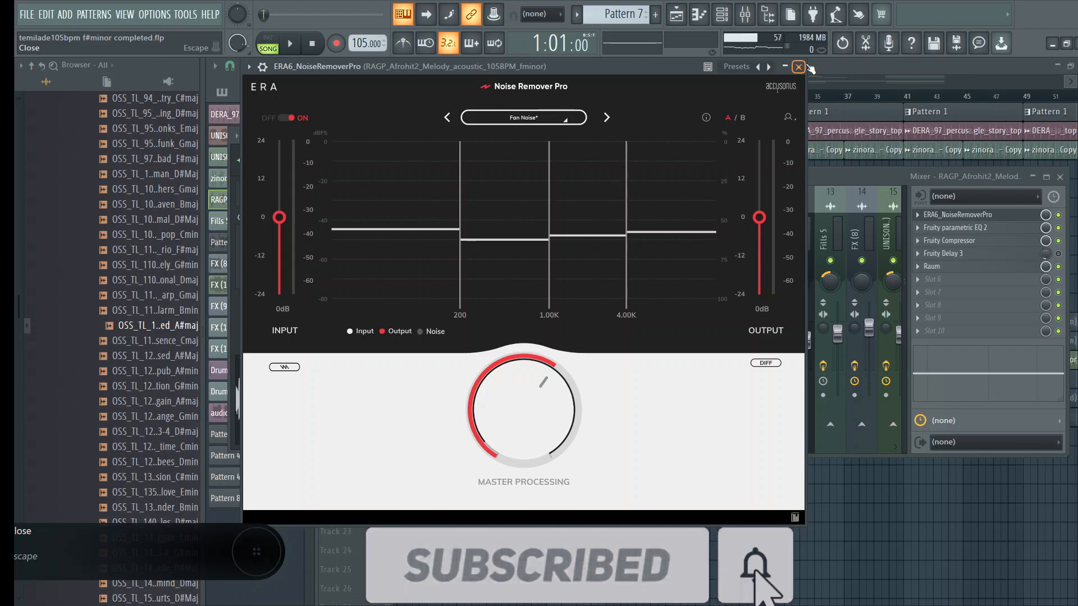
click(797, 67)
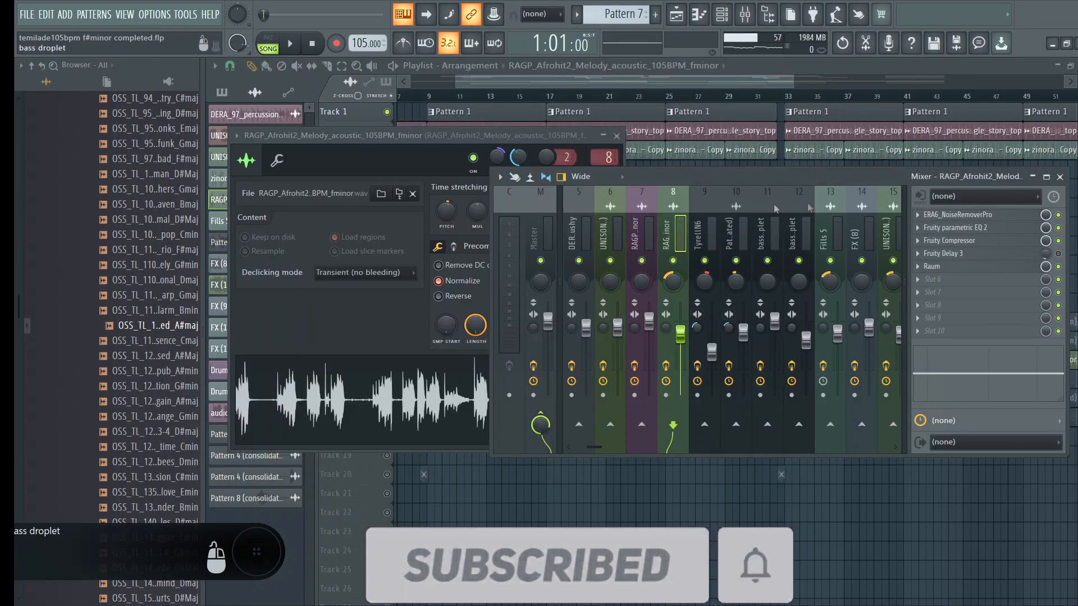
Examine the Fruity parametric EQ 2, Fruity Compressor and Raum settings on the RAGP melody's mixer track and return to the playlist.
click(948, 229)
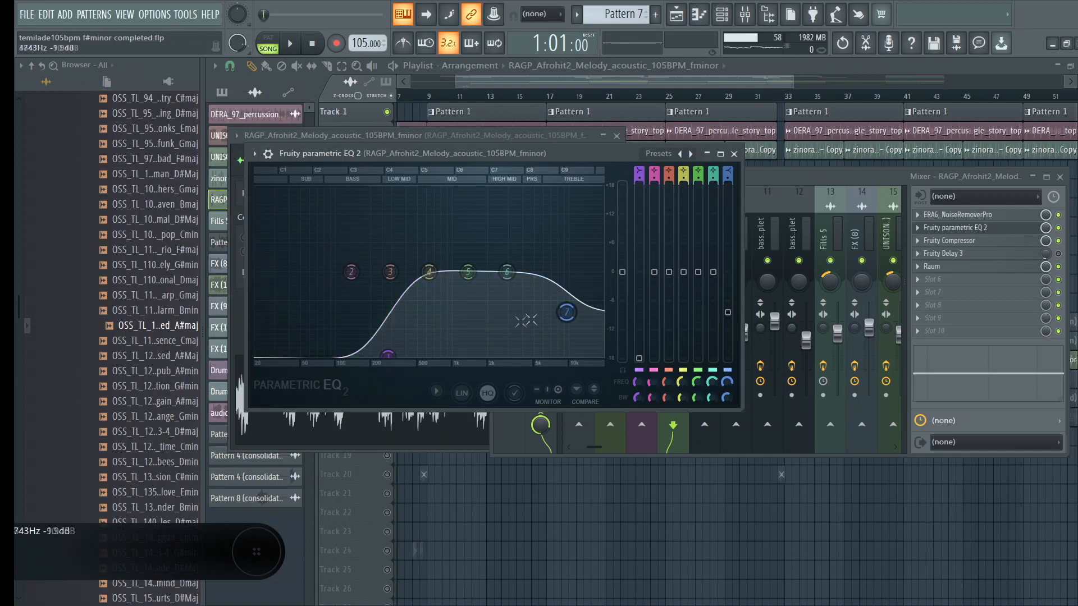
double_click(732, 157)
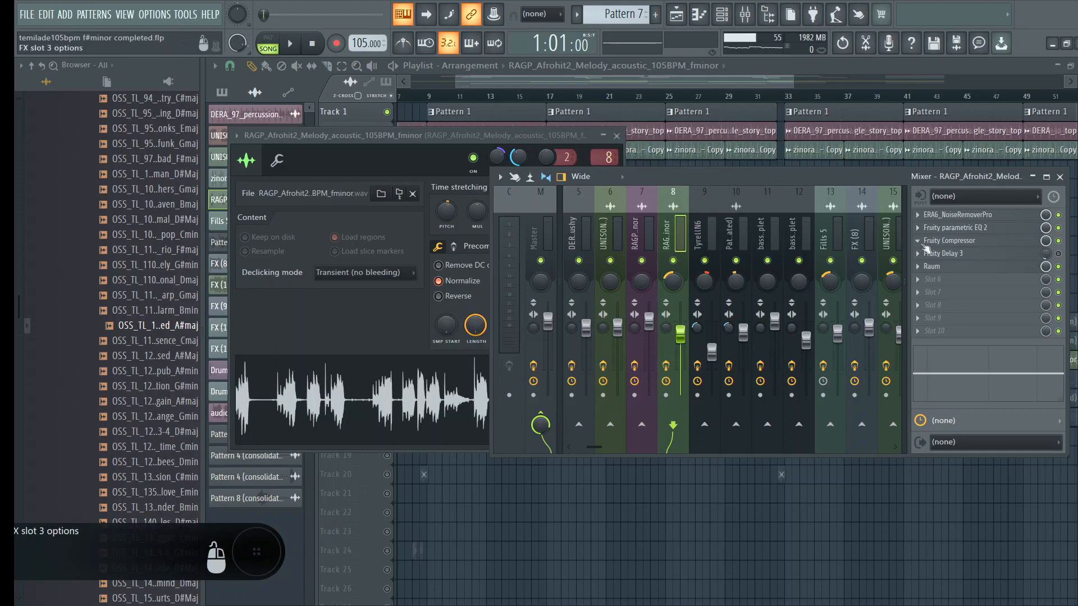
click(954, 240)
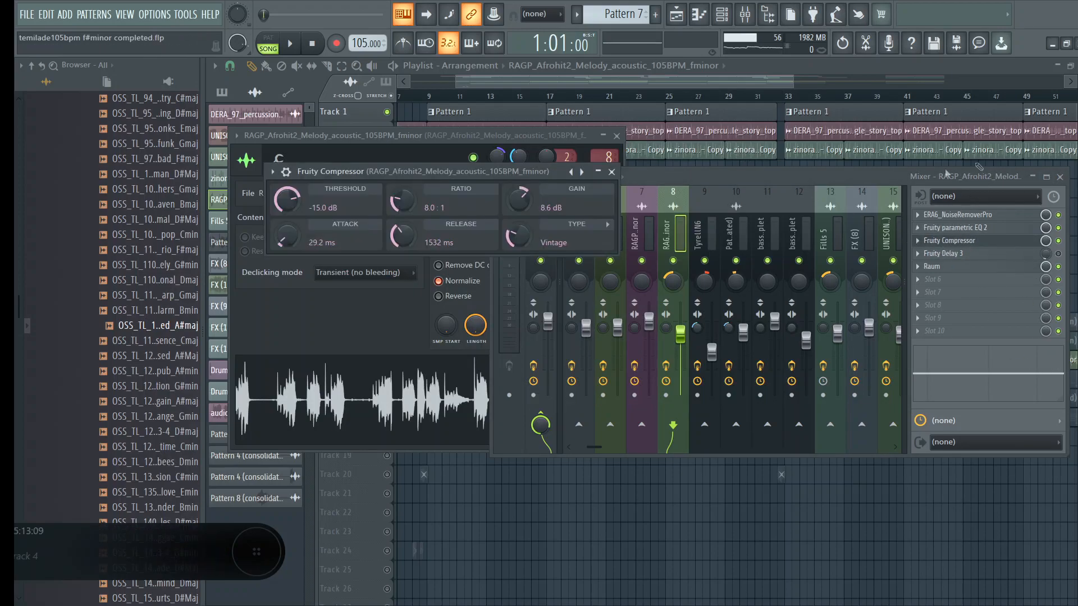
click(961, 300)
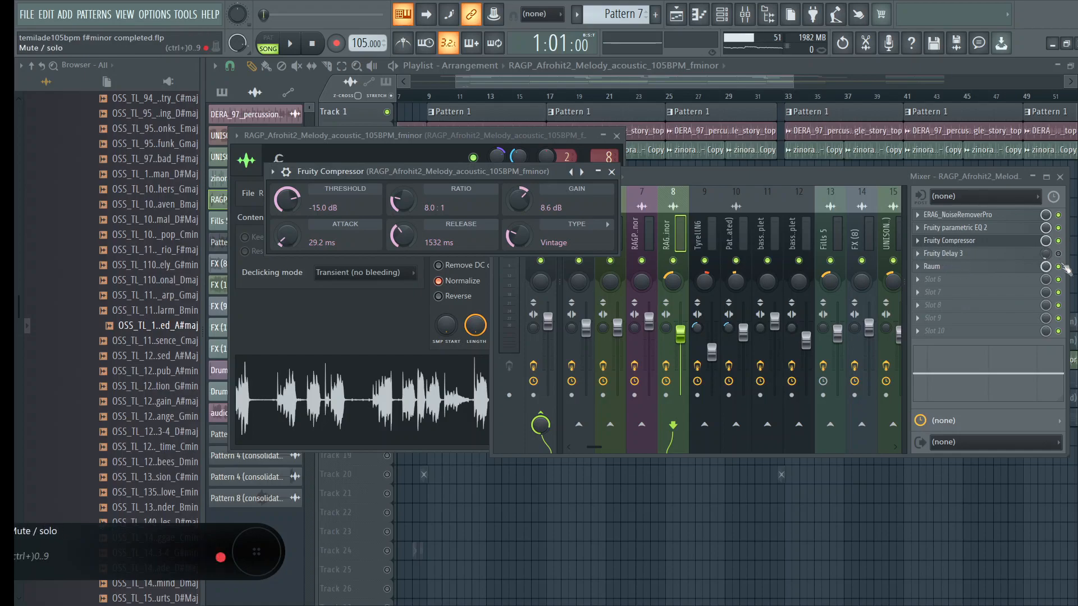
click(968, 268)
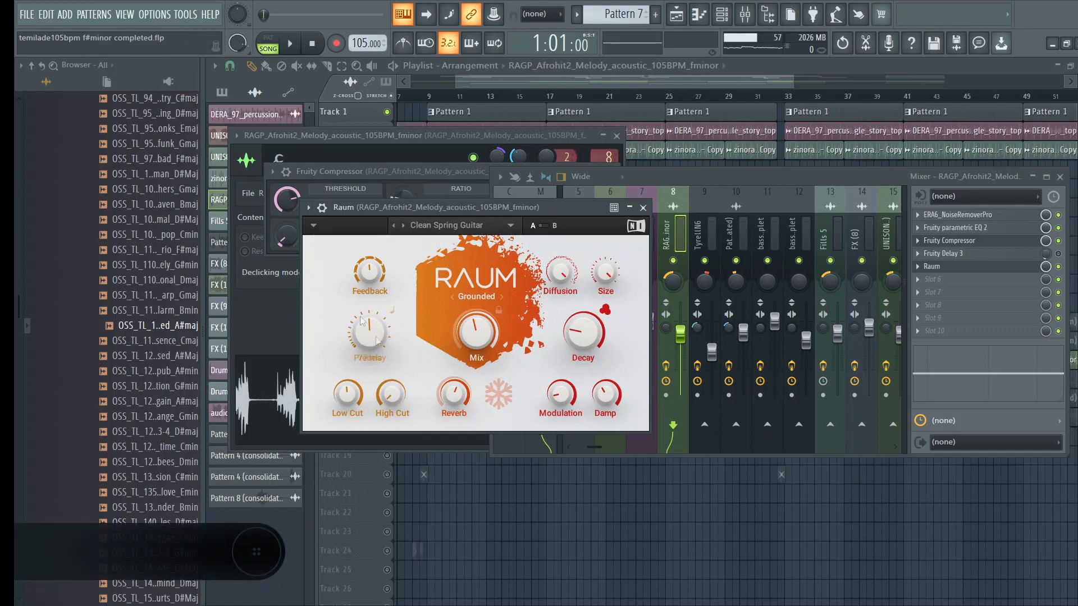
click(557, 86)
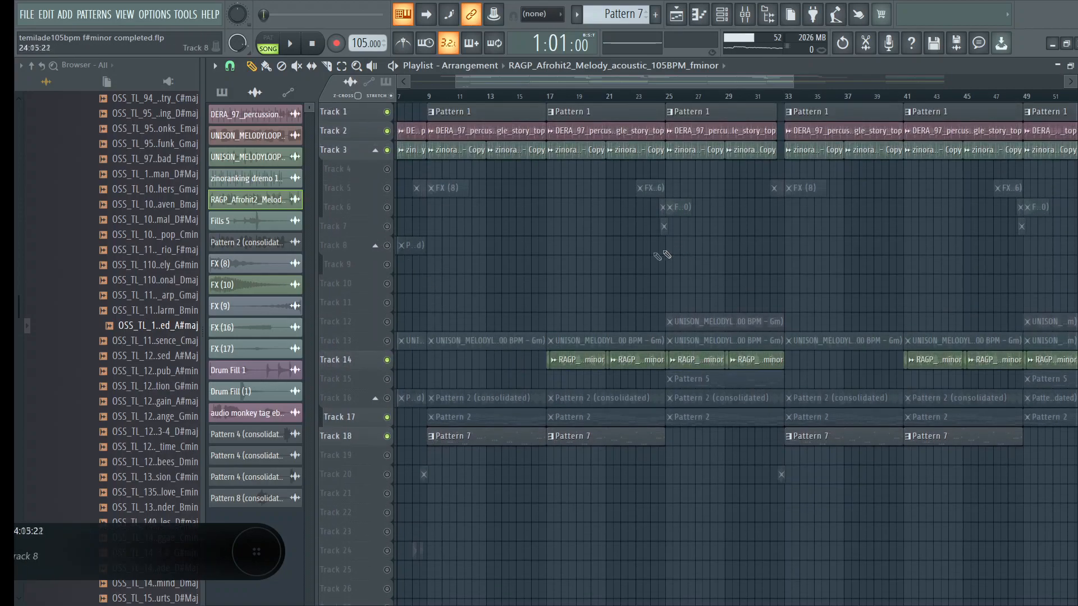
Place the song position at bar 25 in the playlist.
scroll(859, 246, down, 1)
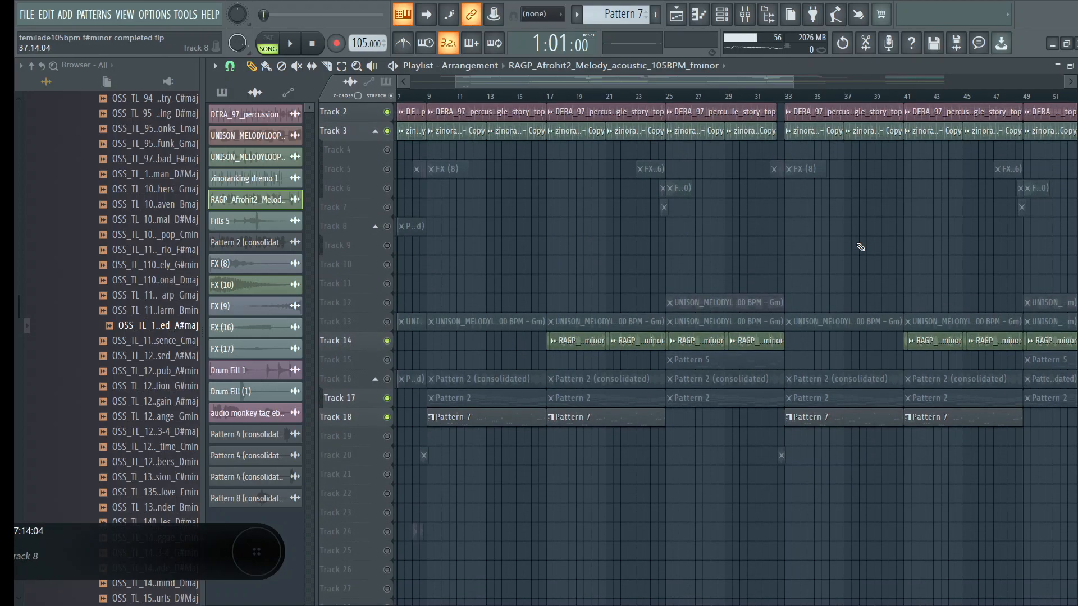
click(663, 106)
scroll(665, 106, up, 2)
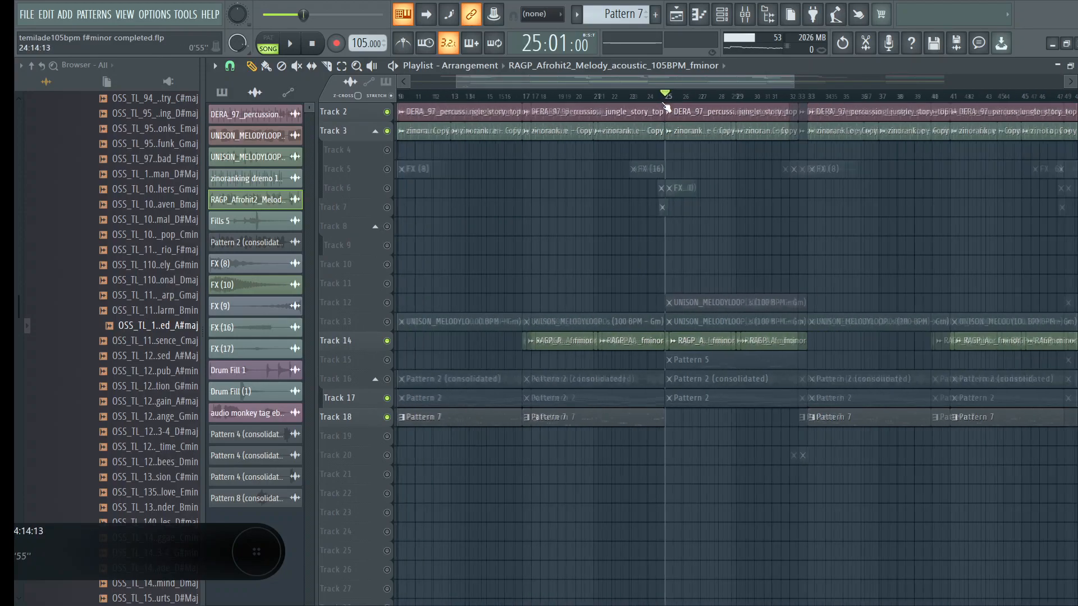
scroll(665, 107, down, 3)
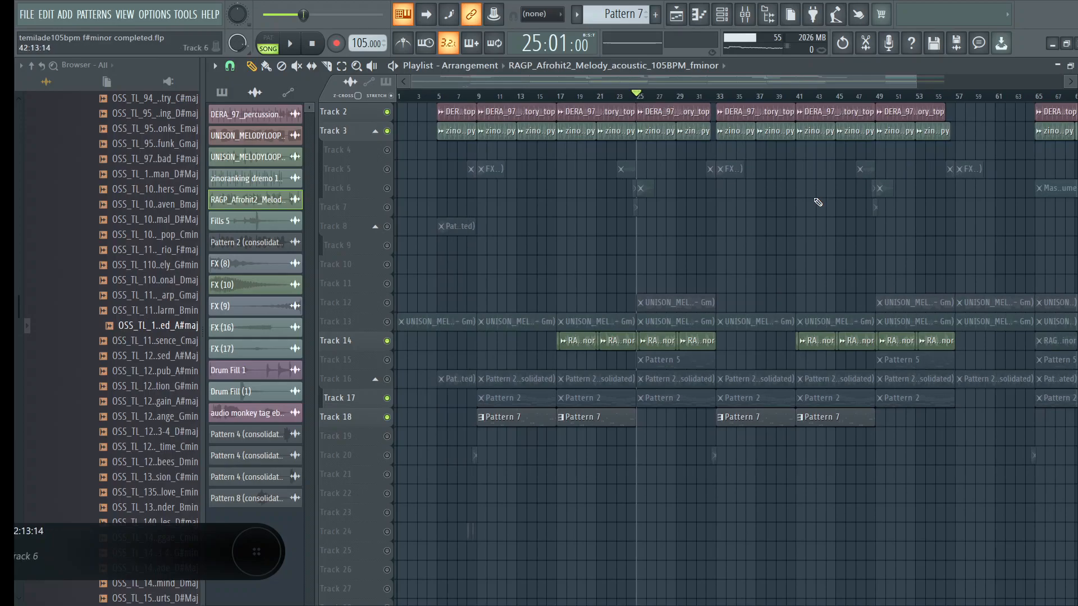
scroll(818, 202, down, 2)
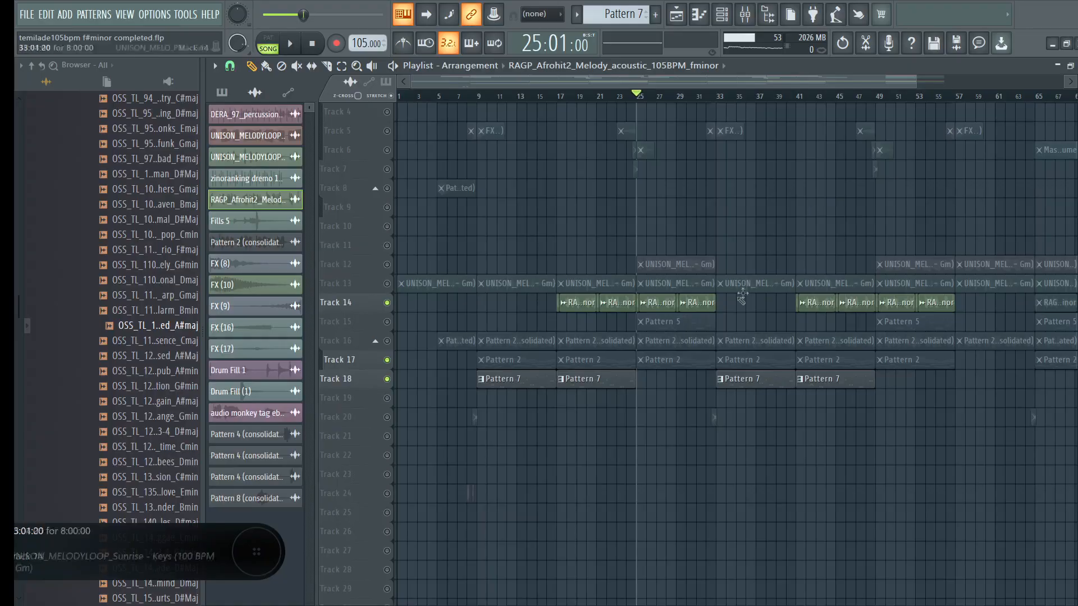
Unmute Track 15, Track 13, Track 16 and Track 12 in the playlist.
click(385, 321)
scroll(741, 317, up, 3)
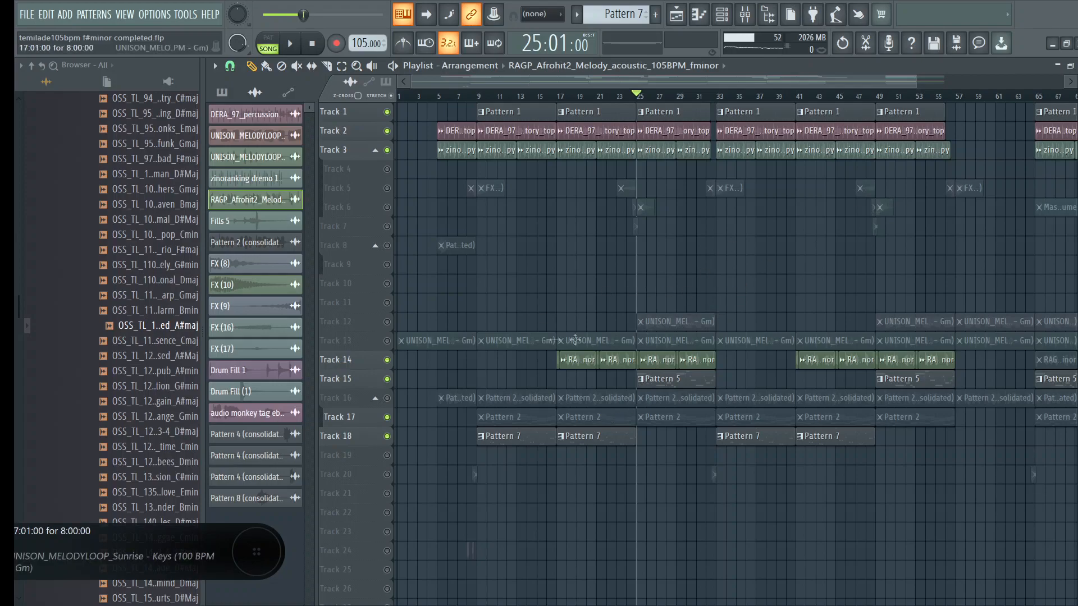
scroll(764, 273, down, 2)
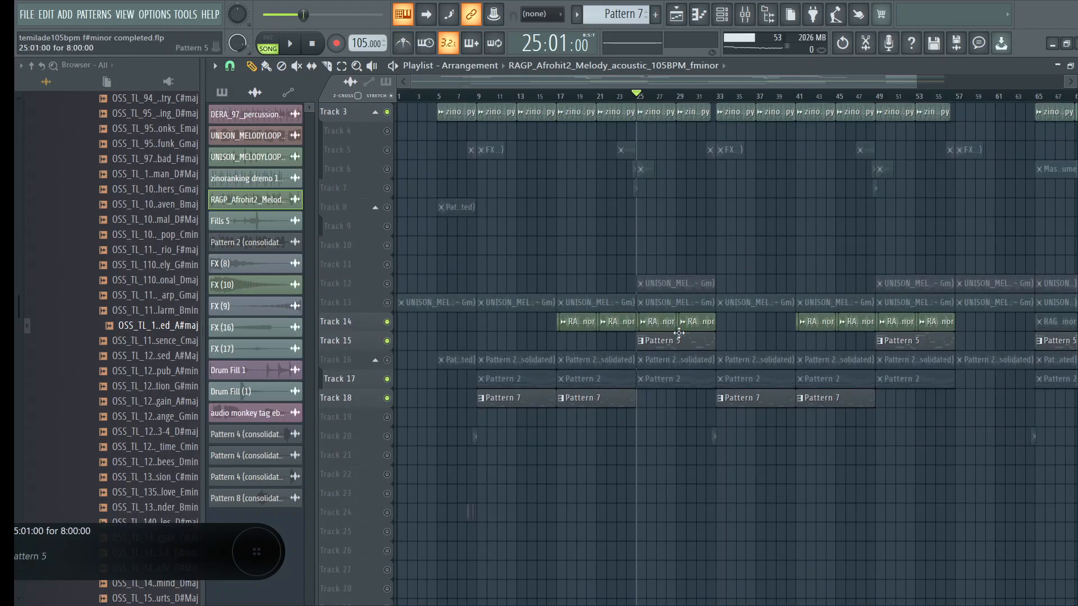
click(399, 303)
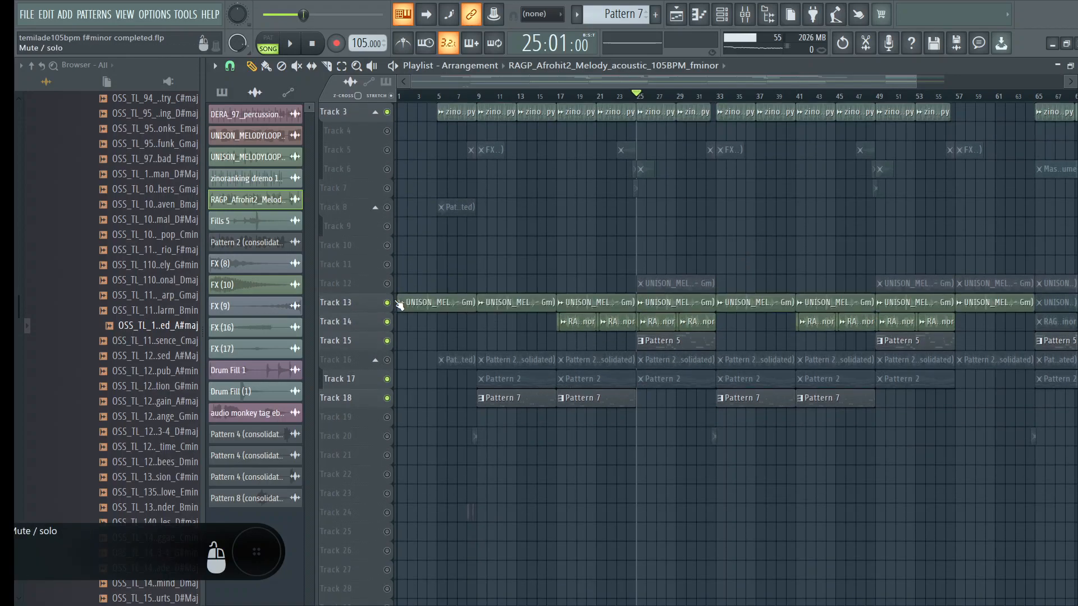
click(391, 366)
scroll(405, 349, up, 2)
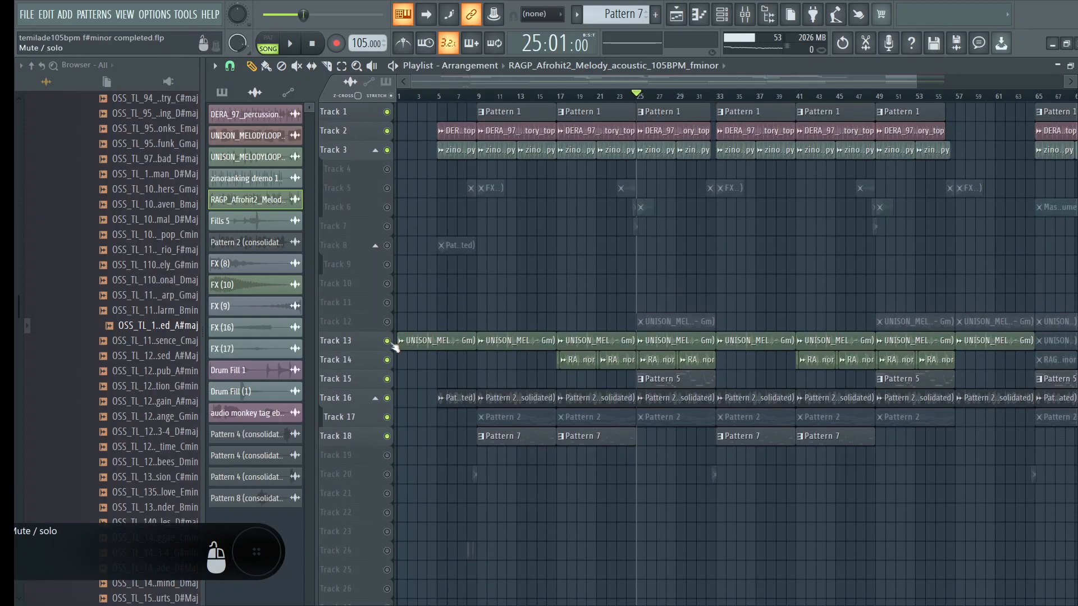
click(387, 322)
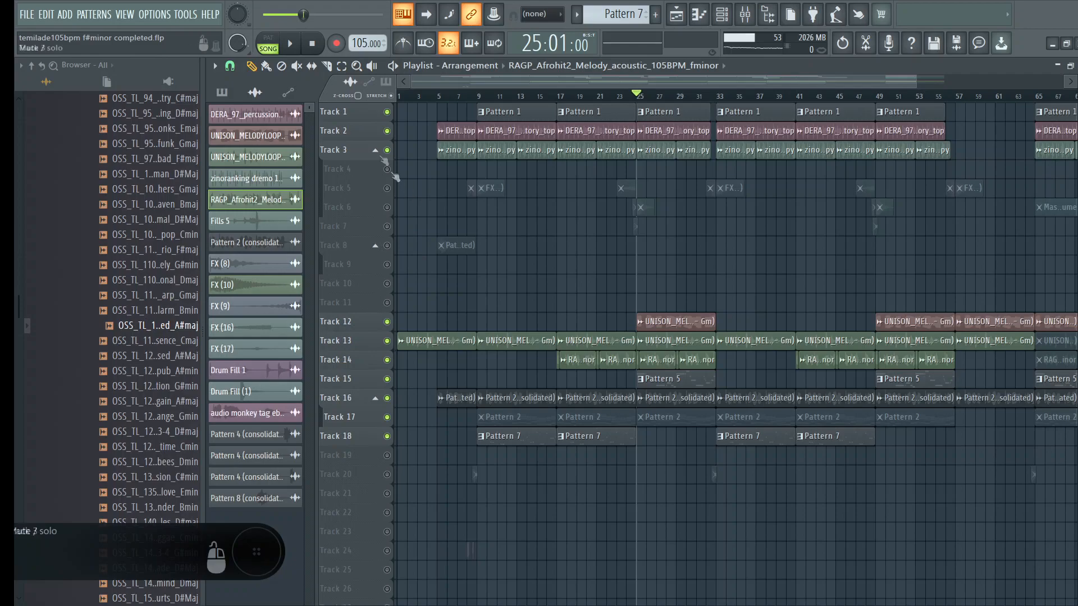
Play the song from bar 25 and examine the Purity notes of the Pattern 5 clip on Track 15 in the piano roll.
click(294, 44)
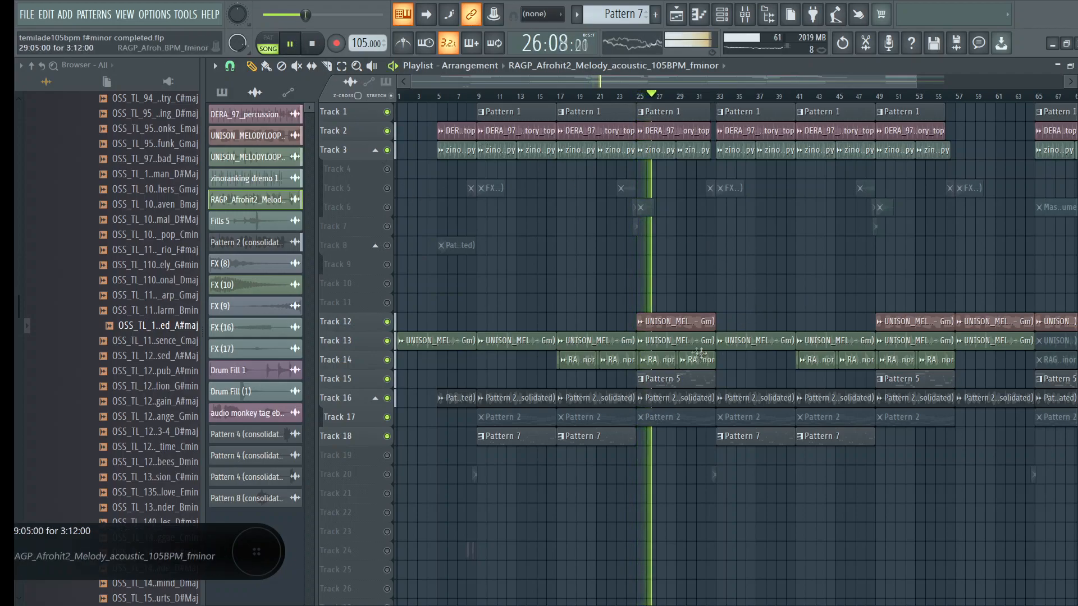
click(653, 379)
double_click(654, 379)
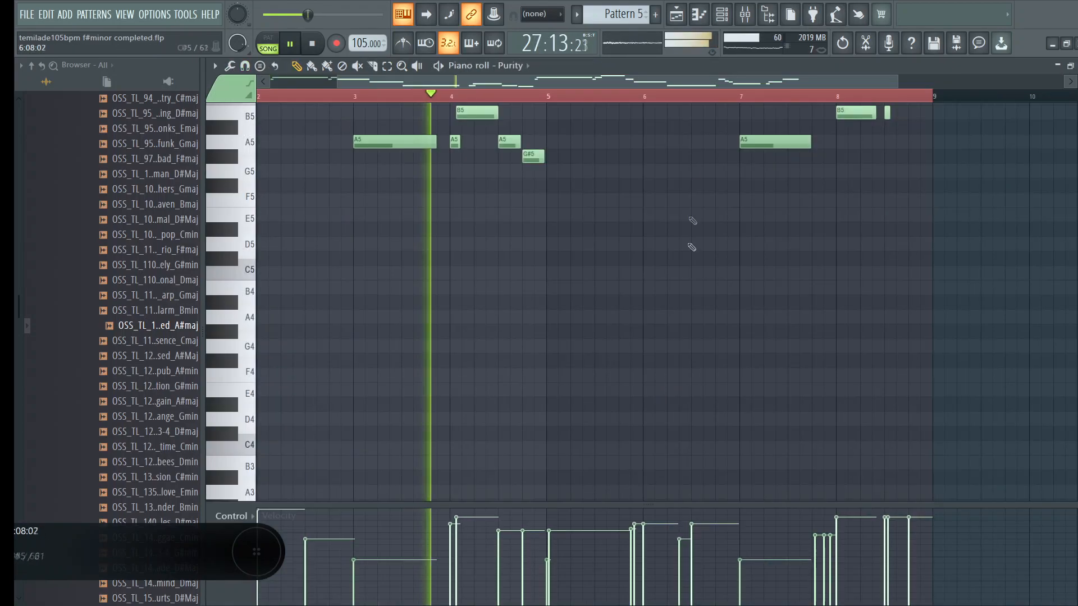
click(402, 67)
right_click(533, 159)
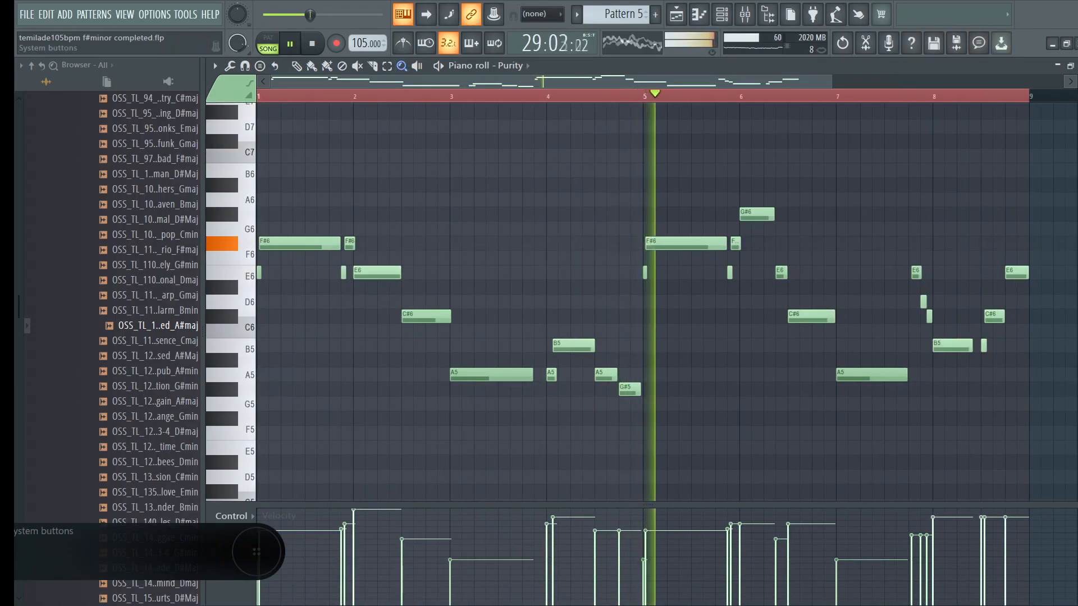
click(769, 21)
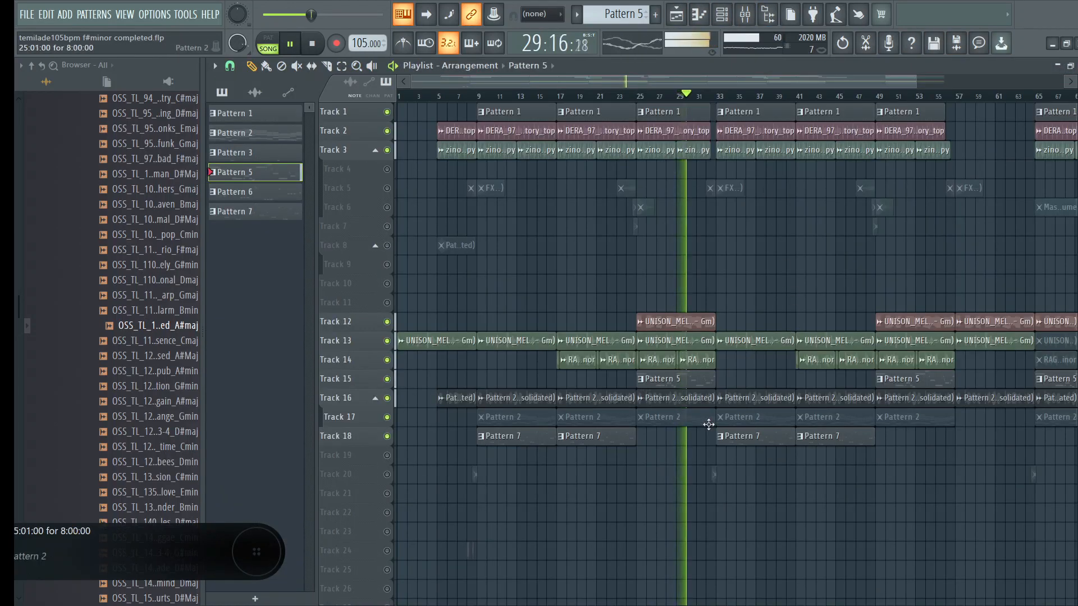
double_click(670, 380)
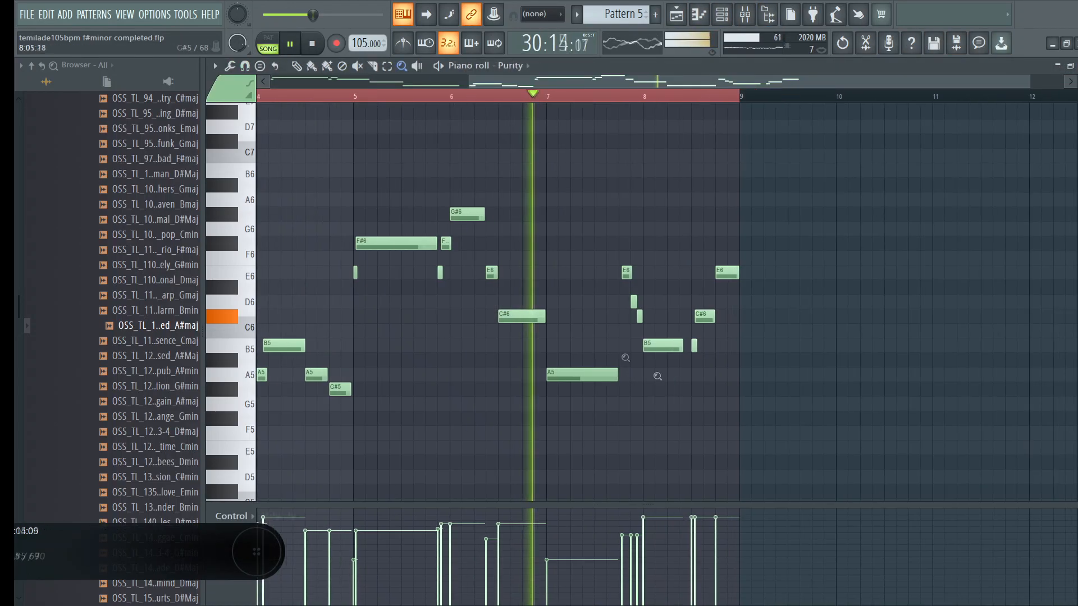
Play Pattern 5 on its own in pattern mode and close its piano roll.
click(268, 39)
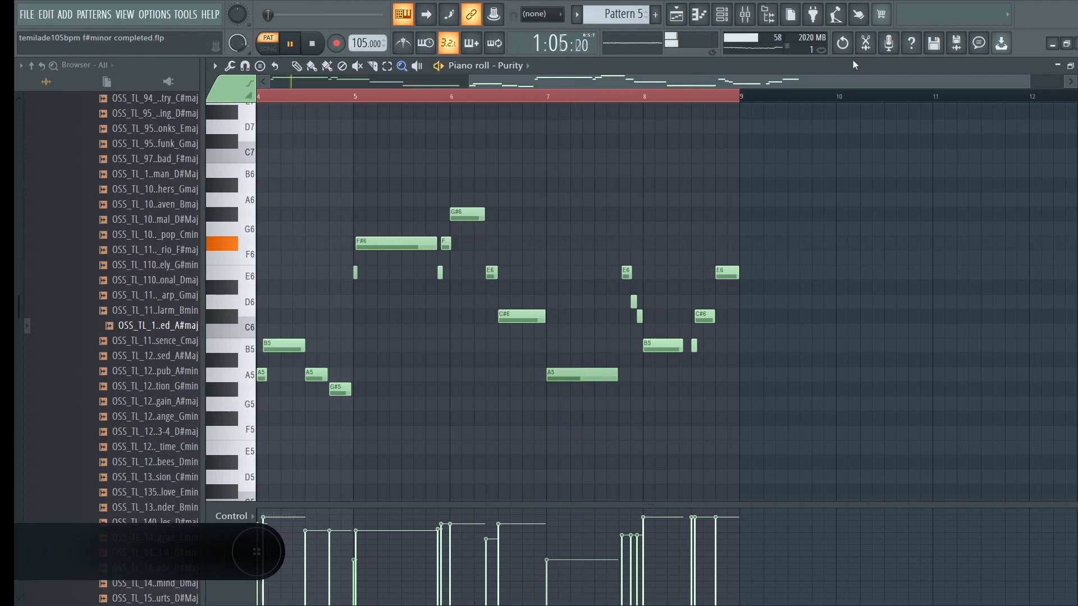
click(1074, 46)
click(700, 248)
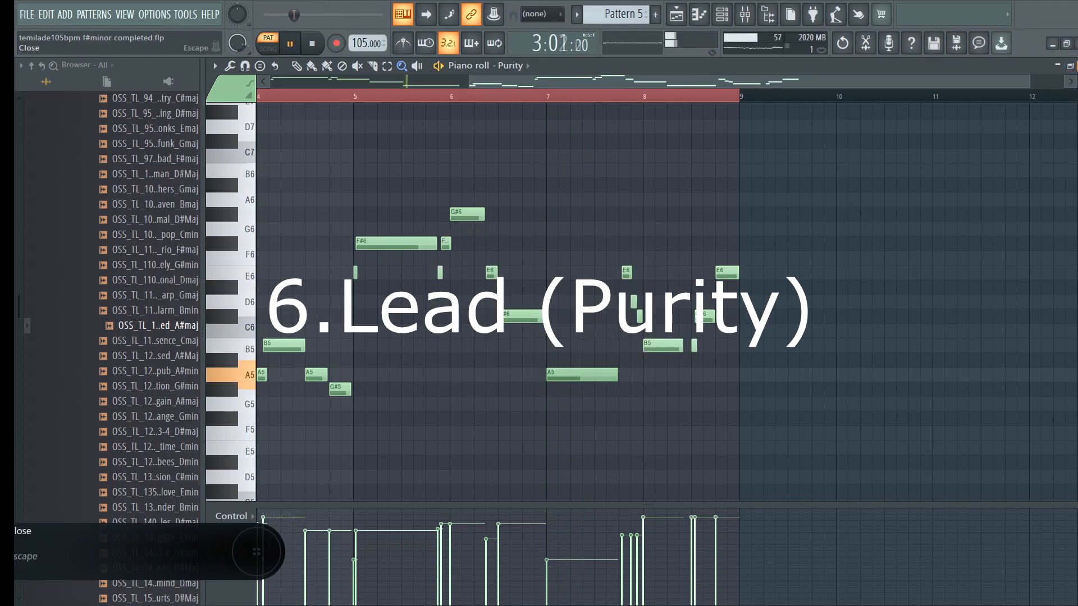
click(1077, 66)
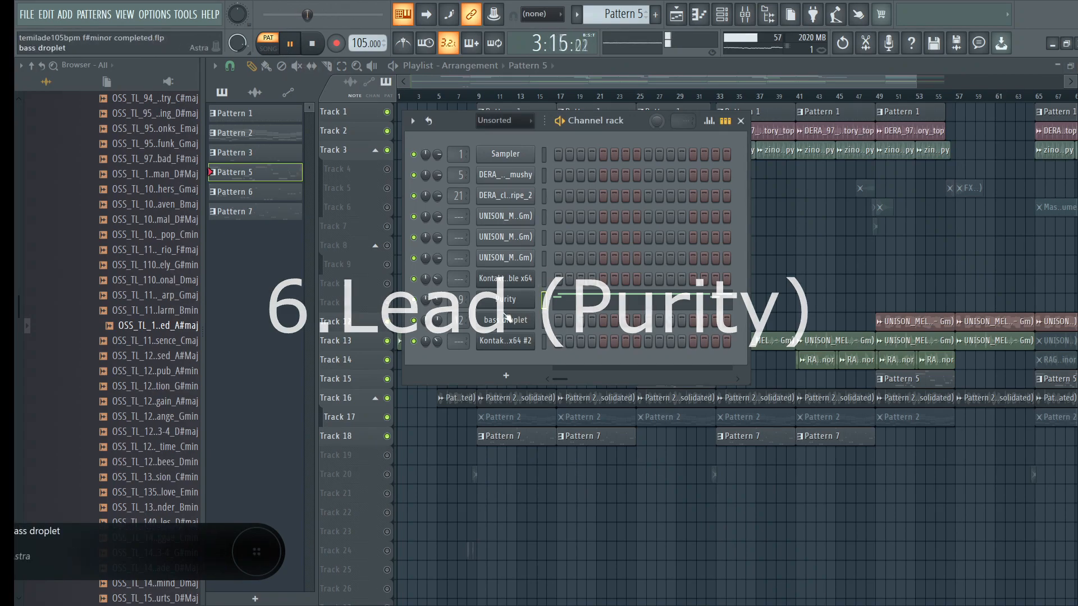
Look over the Purity instrument's settings, open its TyrellN6 mixer track and stop playback.
click(500, 302)
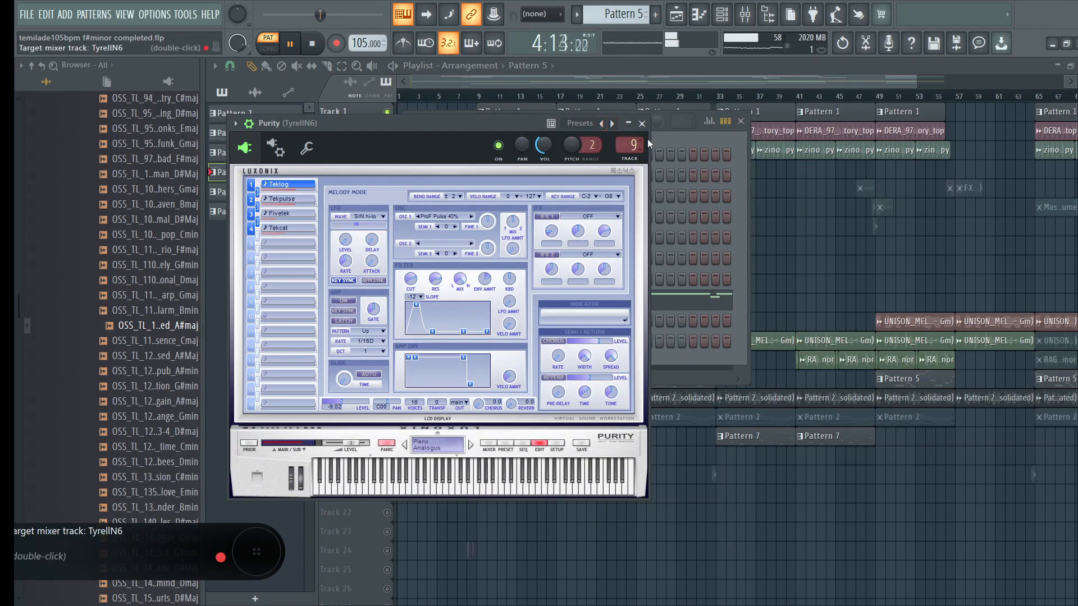
click(645, 121)
click(744, 18)
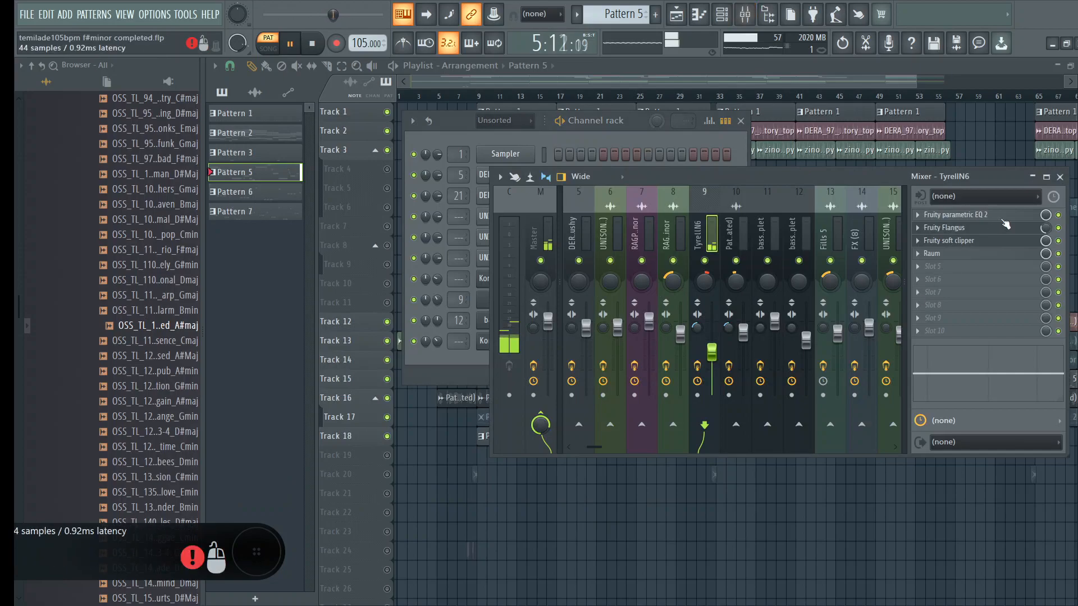
key(space)
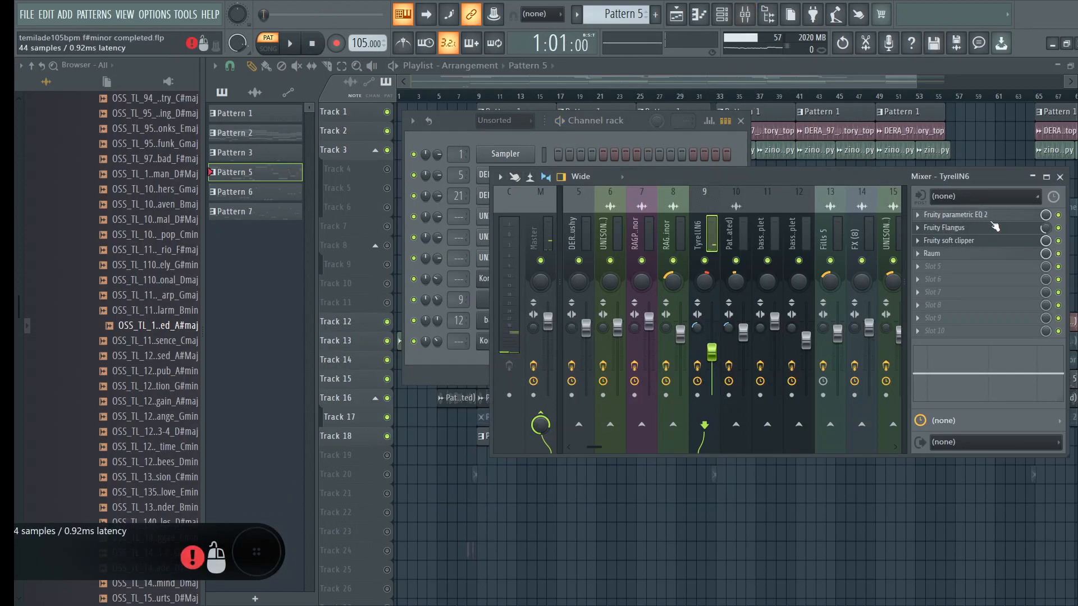
Examine the Fruity parametric EQ 2 and Fruity Flangus settings on the TyrellN6 mixer track, closing each plugin.
click(974, 216)
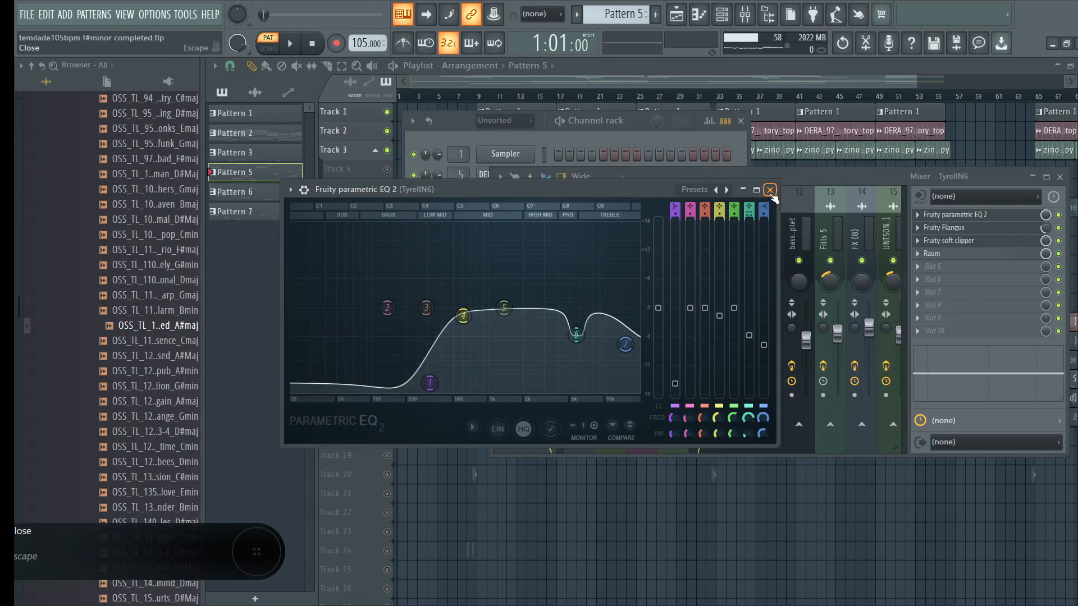
click(770, 191)
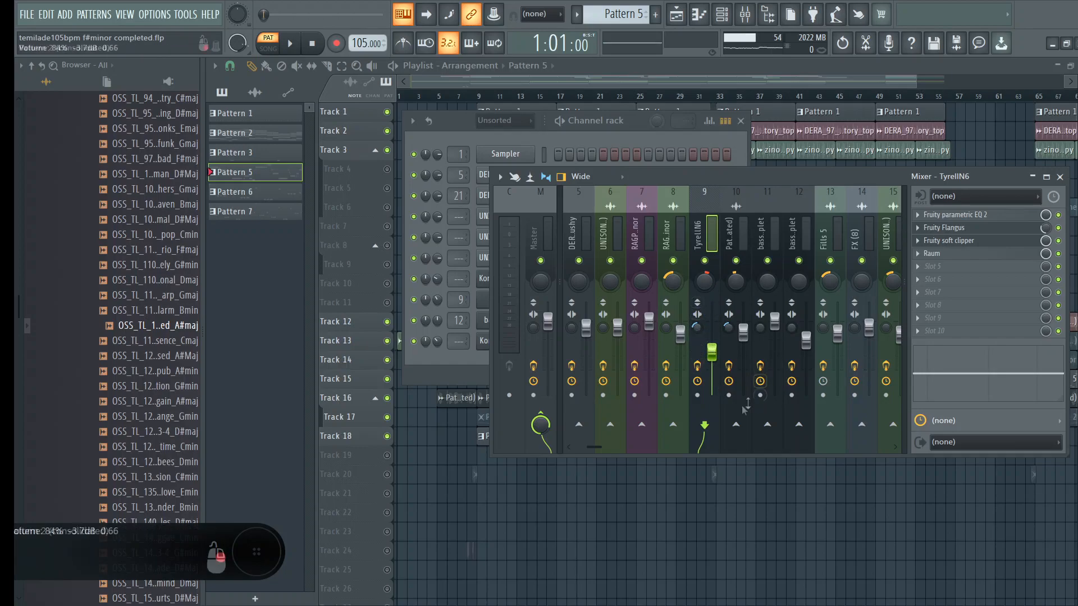
click(998, 231)
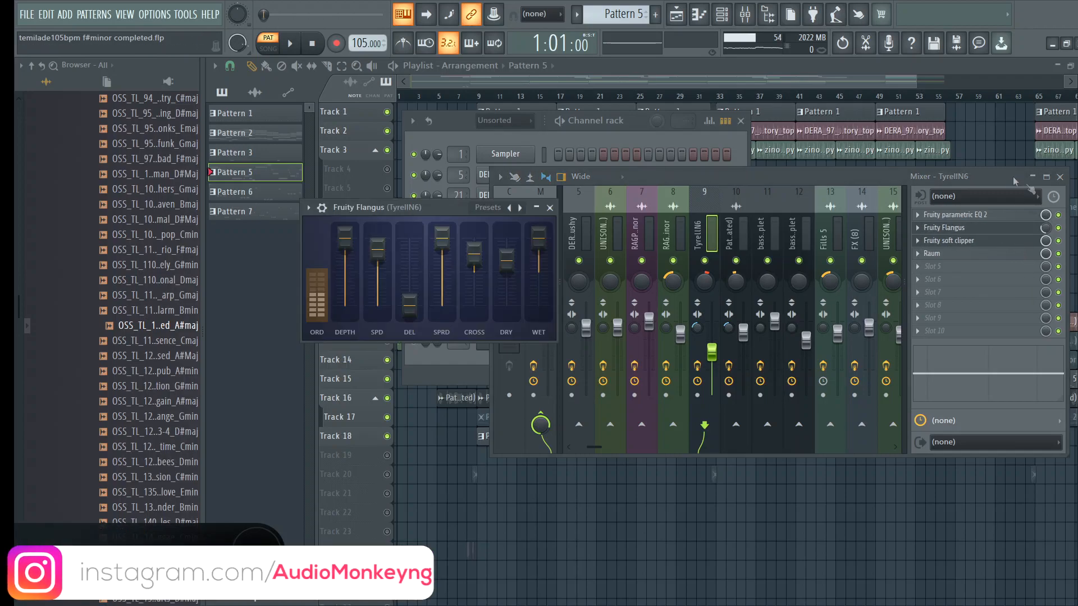
click(550, 208)
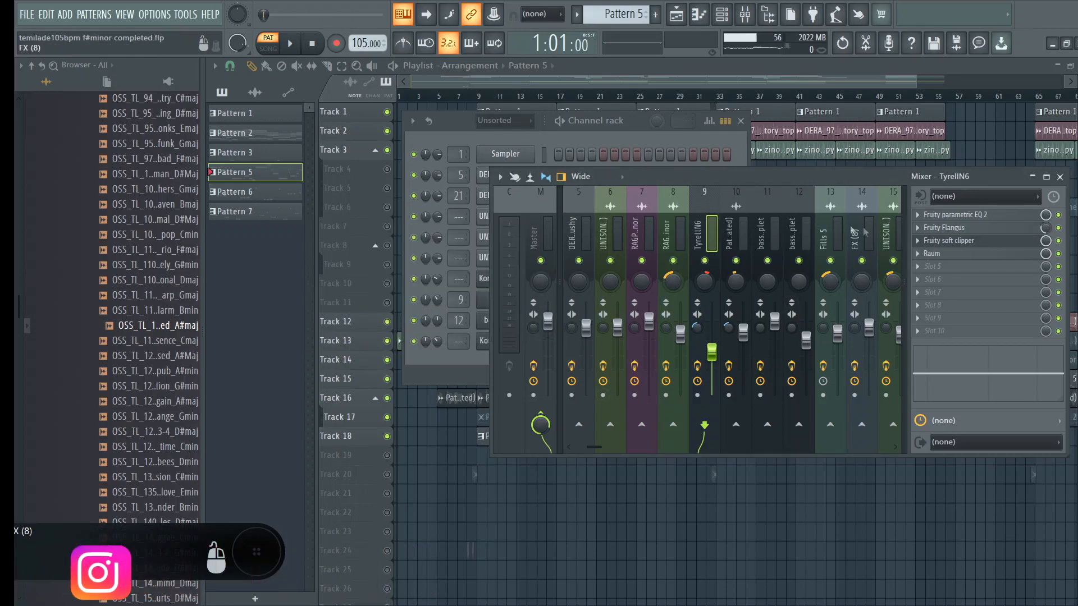
View the Fruity soft clipper and Raum on the TyrellN6 mixer track, close both and clear all windows off the playlist.
click(961, 241)
click(934, 254)
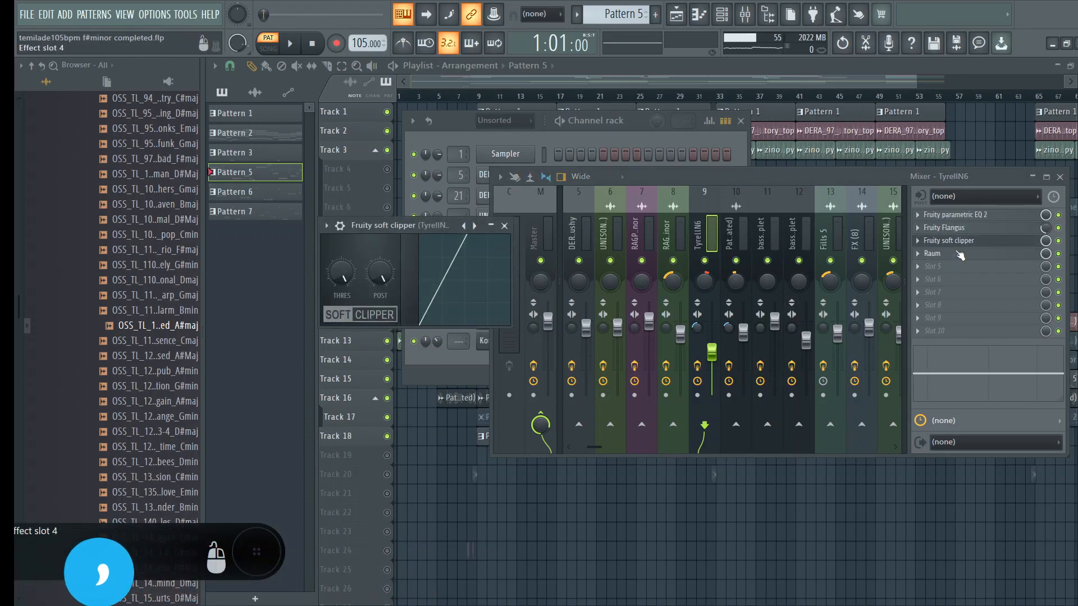
click(679, 244)
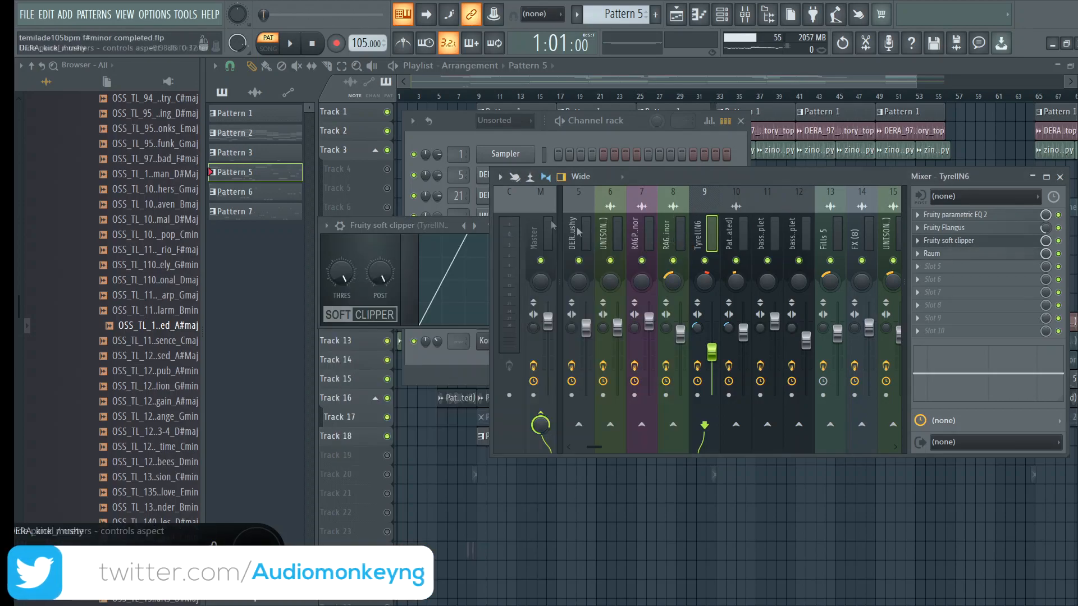
click(453, 227)
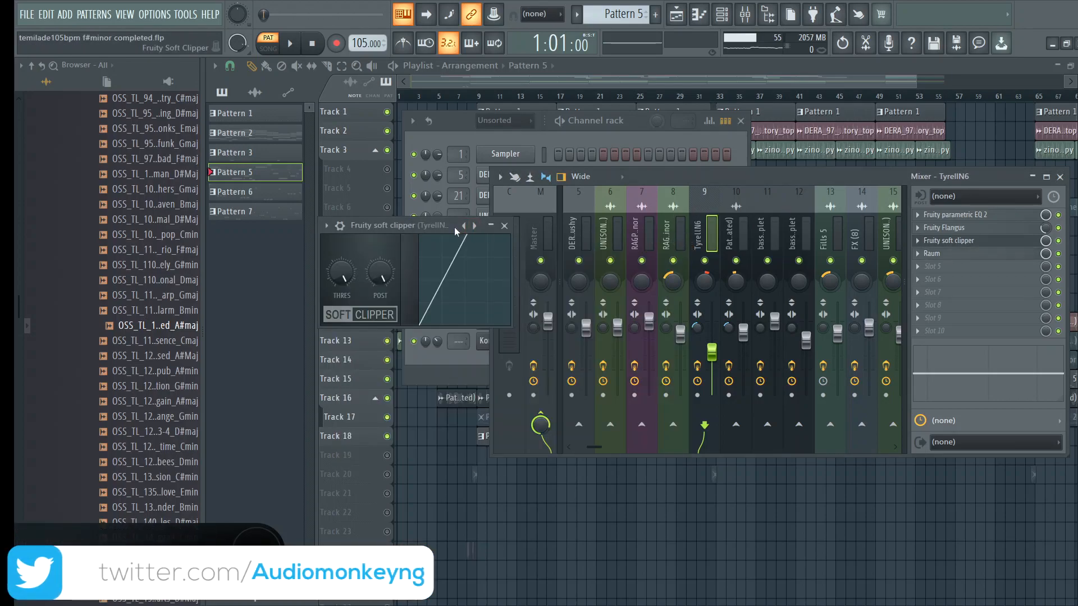
click(507, 225)
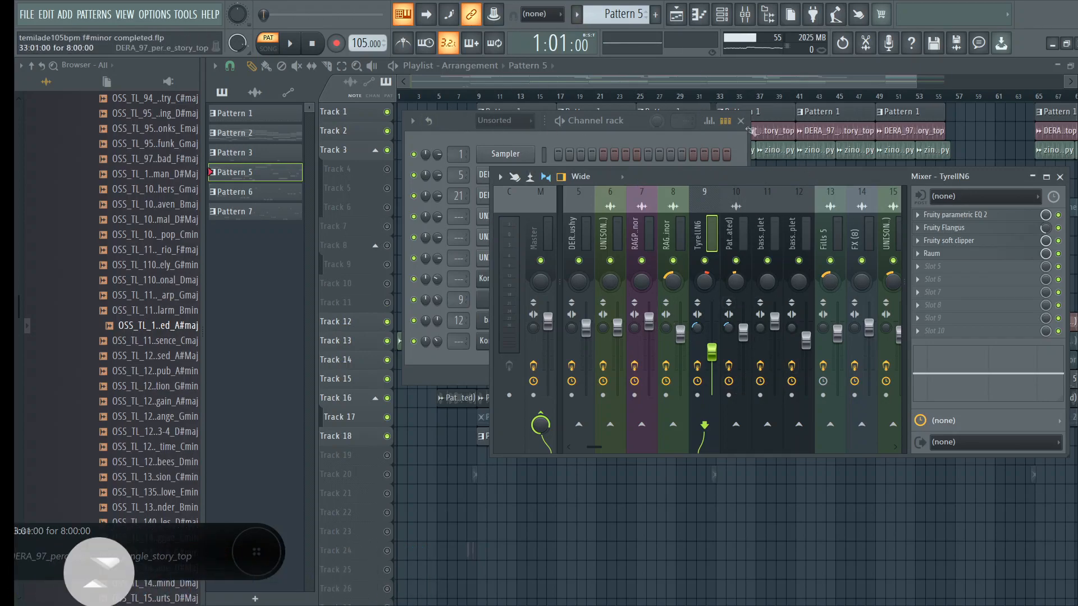
key(F12)
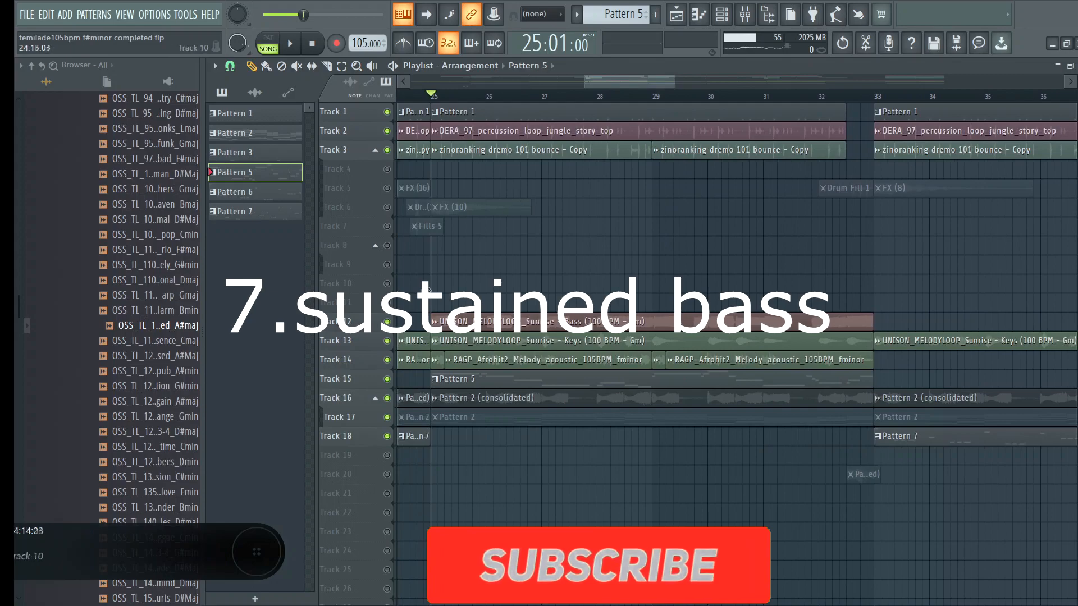
Solo Track 12, unmute Track 13 alongside it and play the song from just before bar 25.
right_click(387, 322)
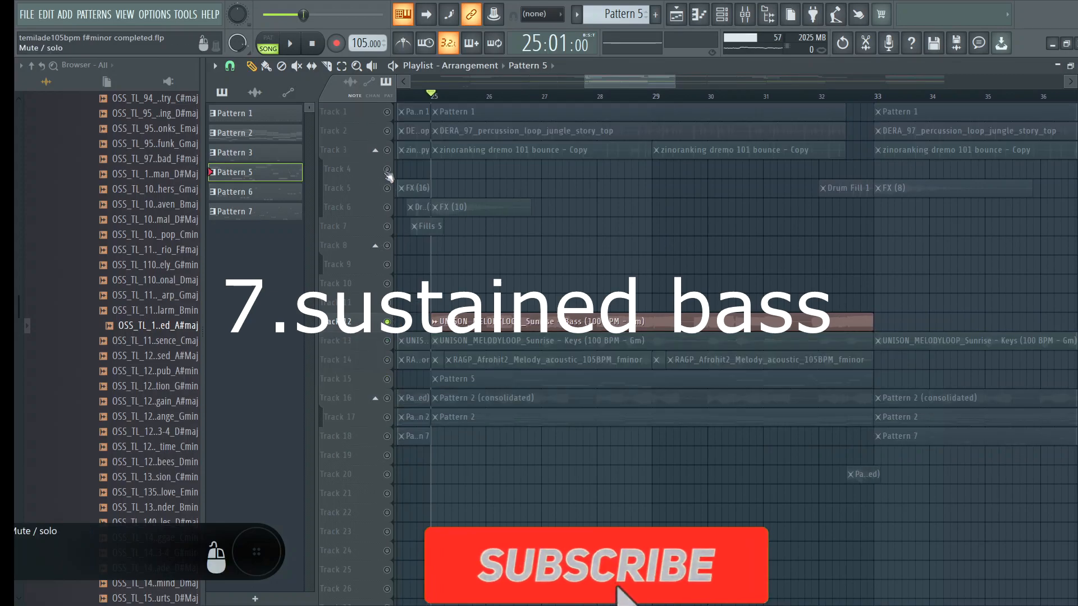
click(388, 341)
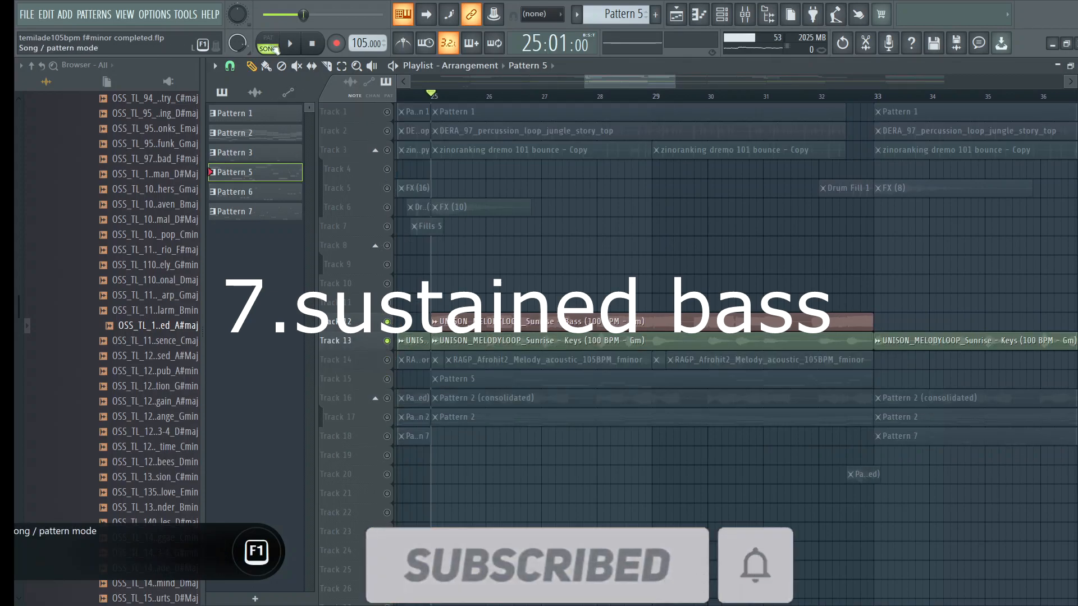
key(l)
click(427, 95)
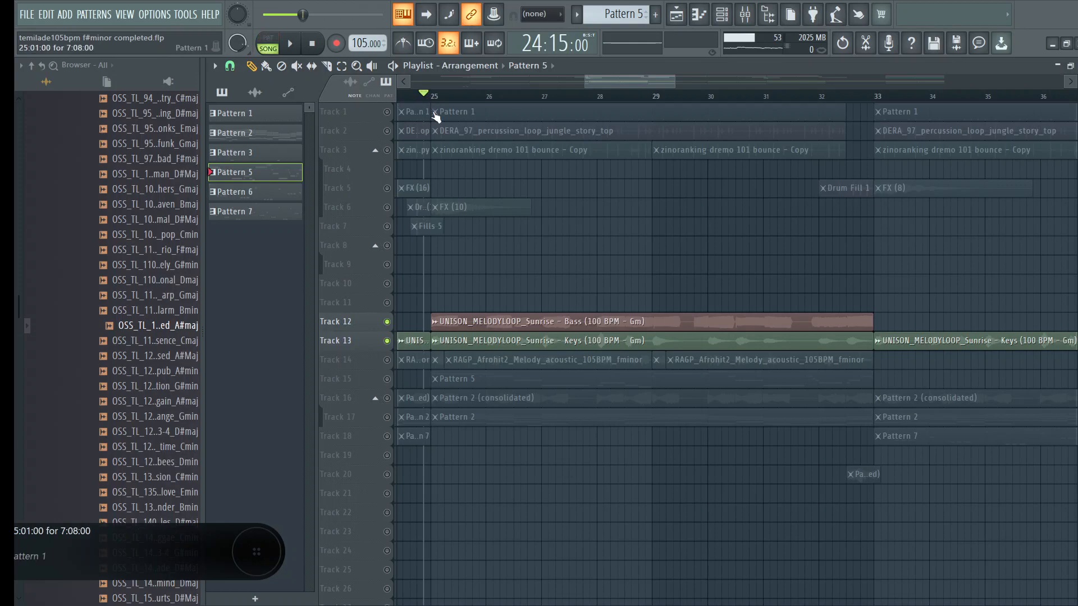
key(space)
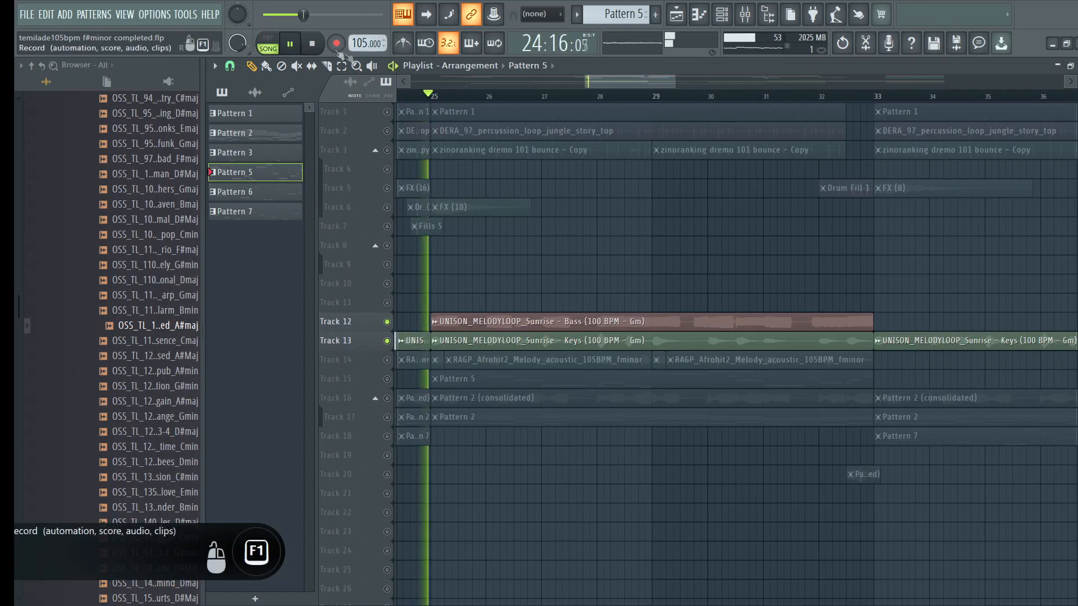
Unmute Tracks 14, 15 and 16 one after another during playback to layer the melodies.
click(392, 361)
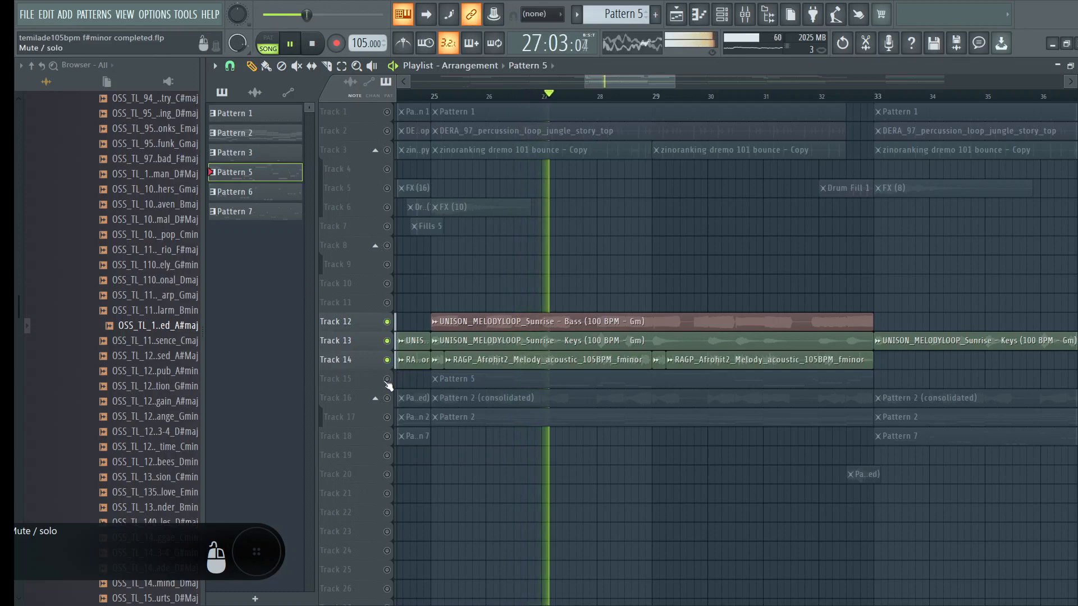
click(386, 380)
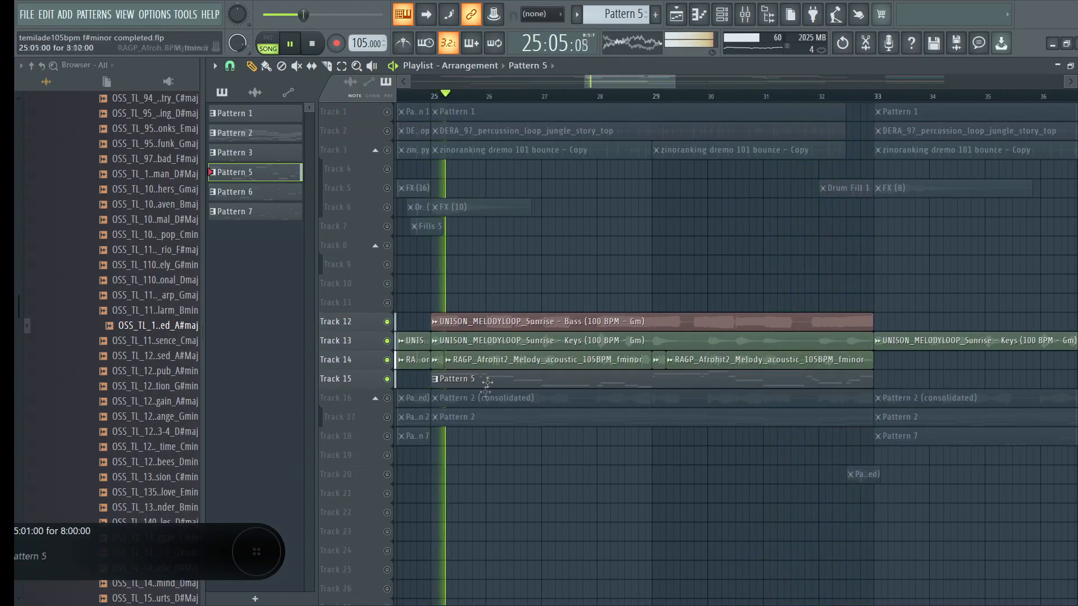
click(393, 402)
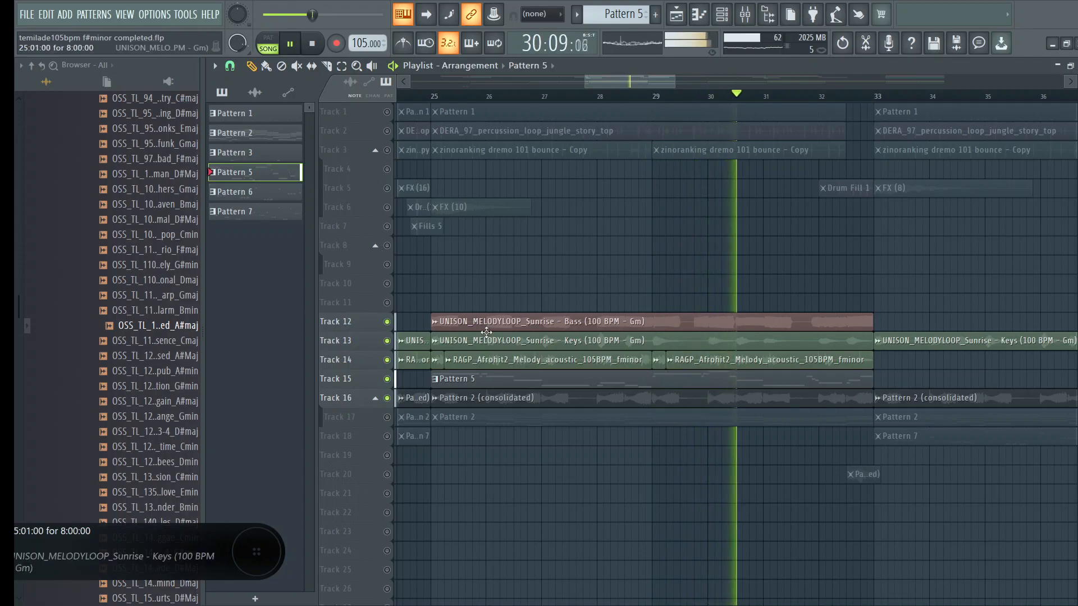
Stop playback, look over the RAGP_Afrohit2 acoustic melody clip's channel settings and mixer track, and close the channel window.
double_click(482, 353)
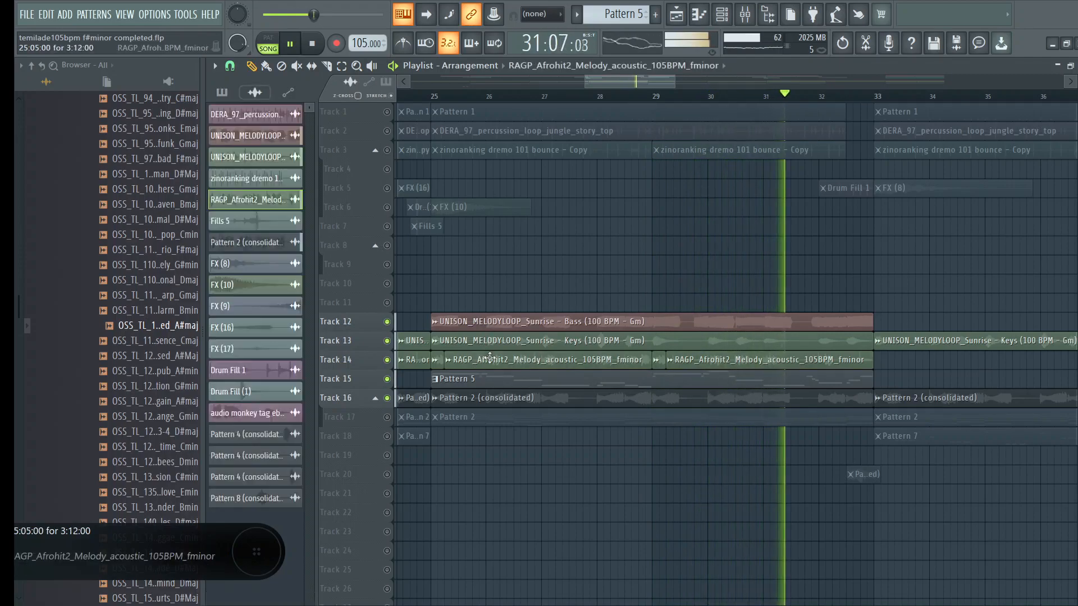
key(space)
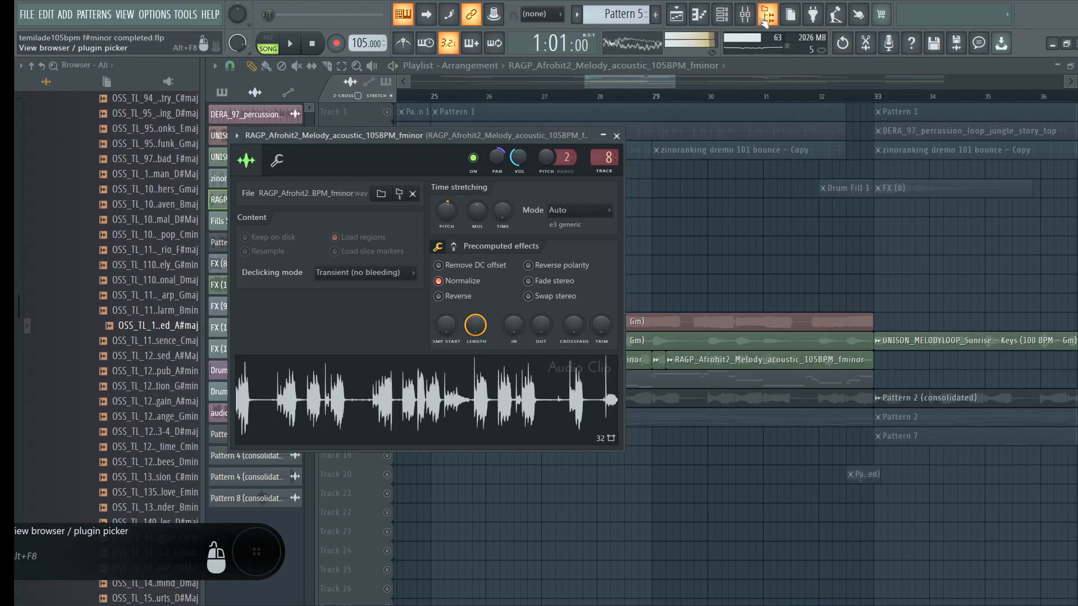
click(745, 14)
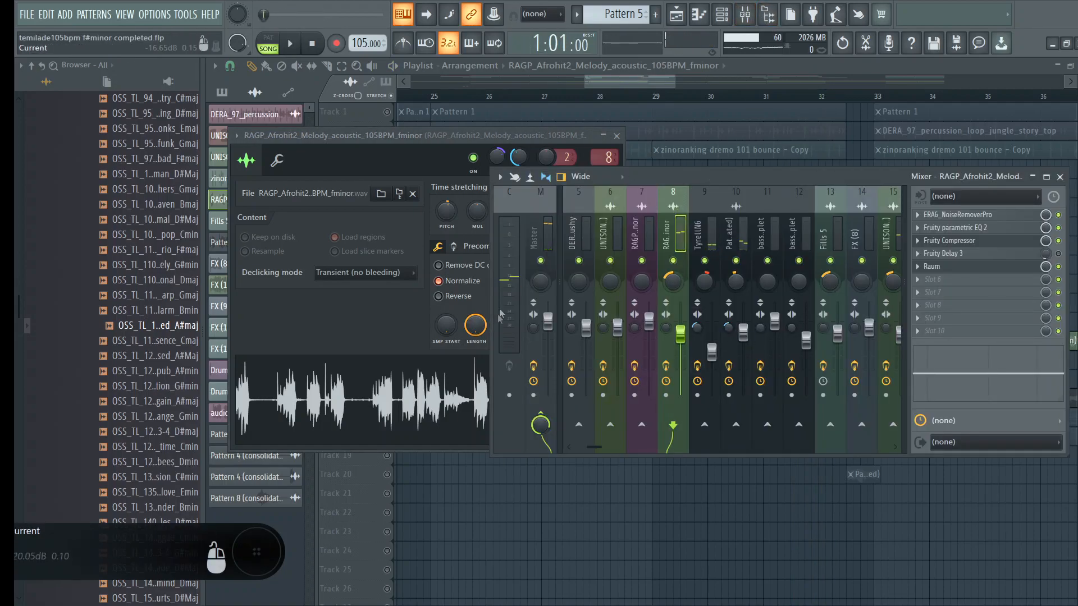
drag(507, 151, 507, 154)
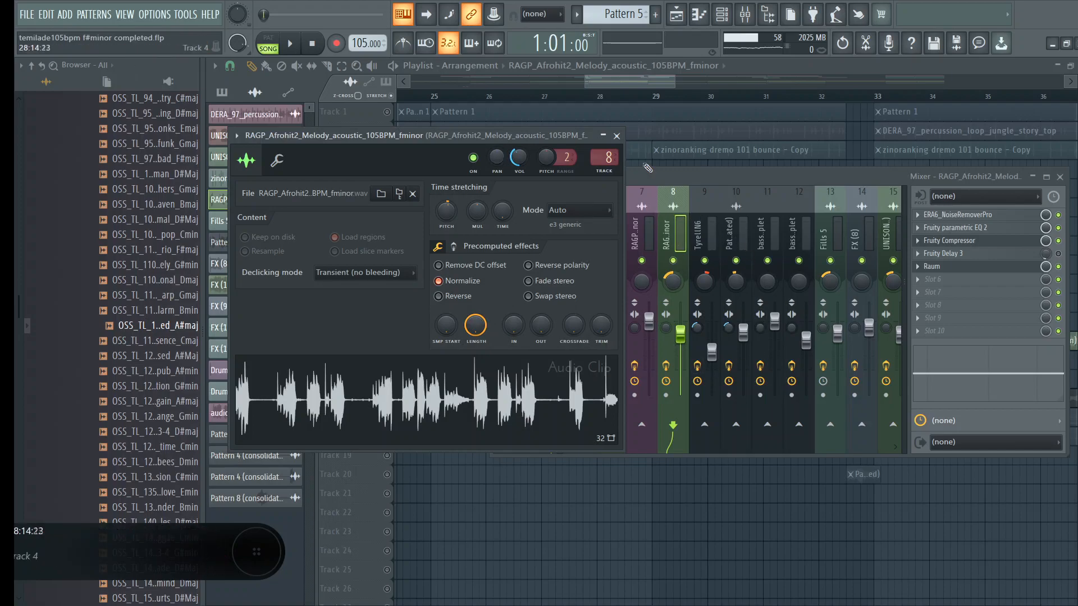
click(616, 135)
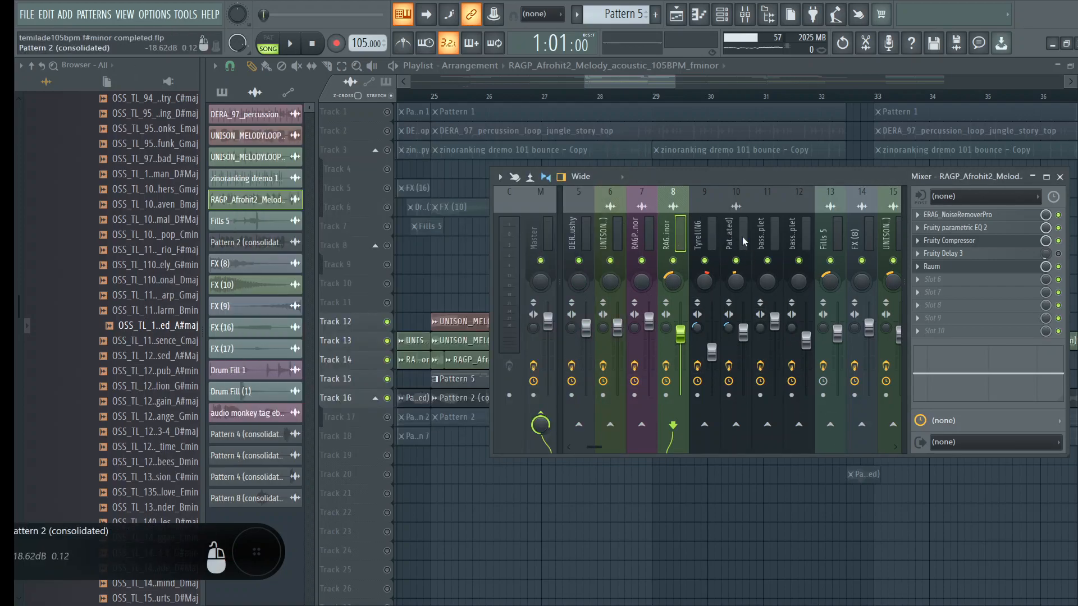
Look across the mixer tracks to compare how each sound is panned and routed.
scroll(742, 237, down, 6)
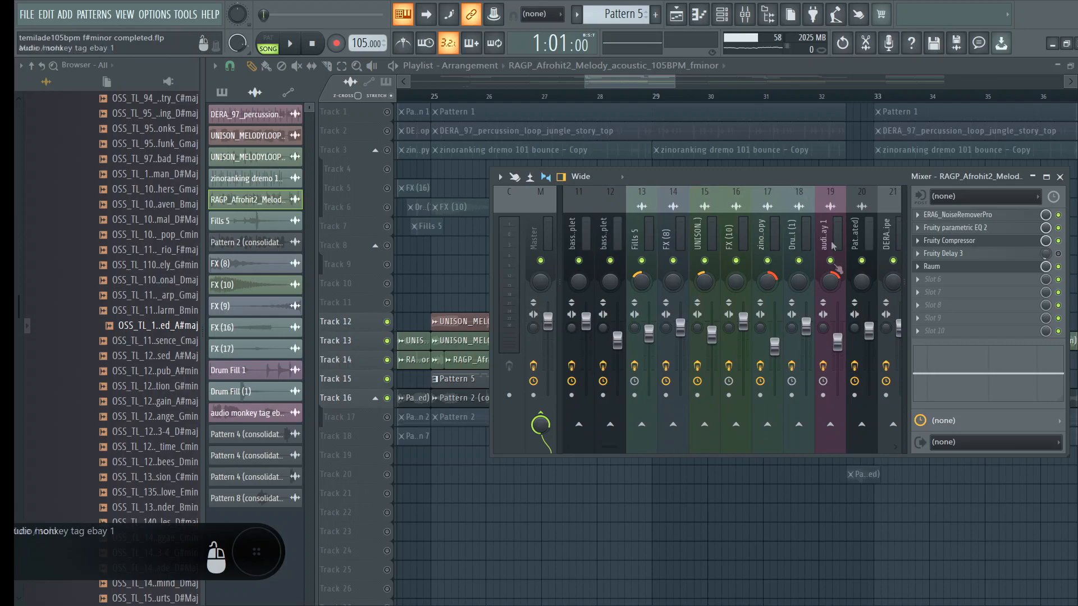
scroll(673, 242, left, 5)
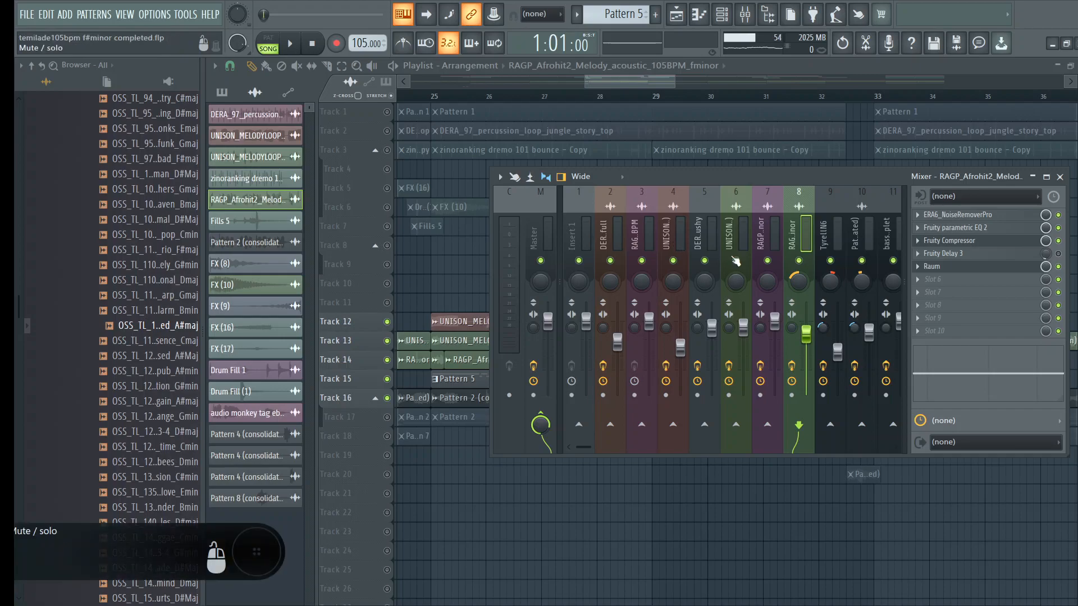
scroll(735, 259, down, 3)
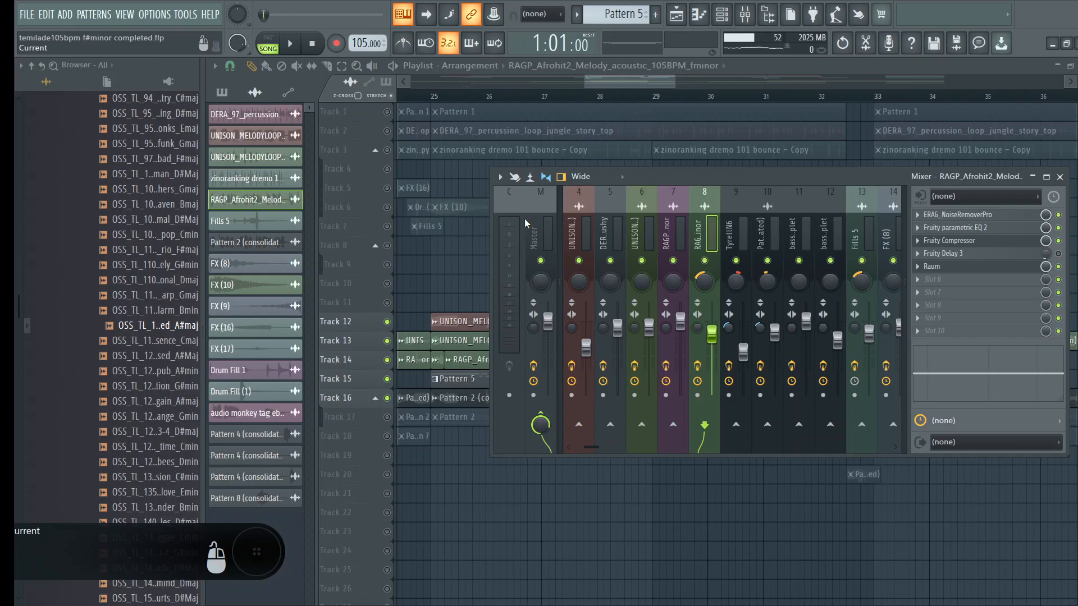
scroll(674, 210, down, 4)
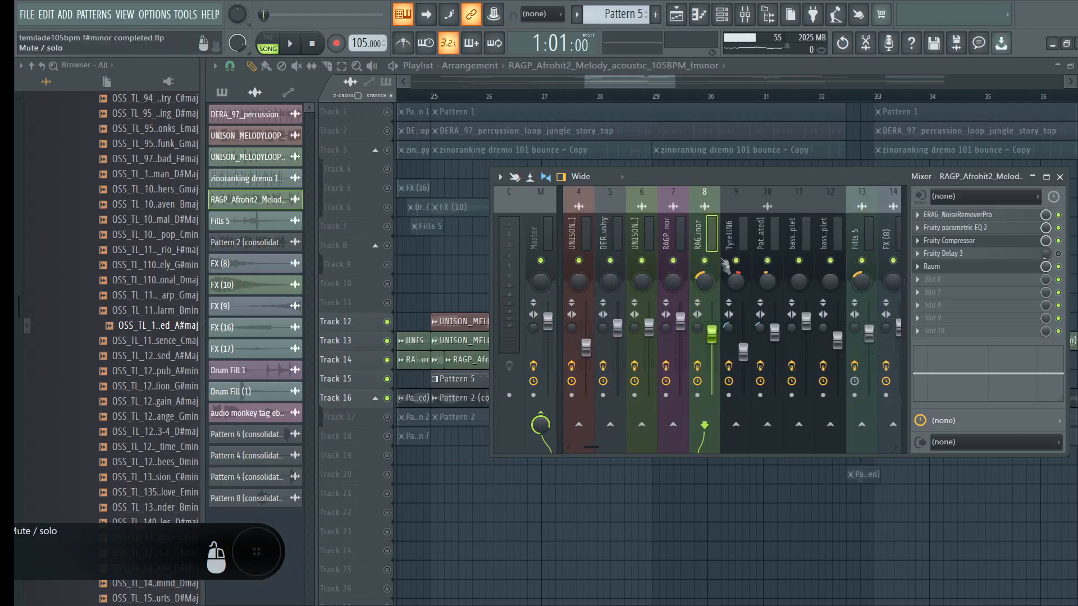
scroll(708, 277, down, 5)
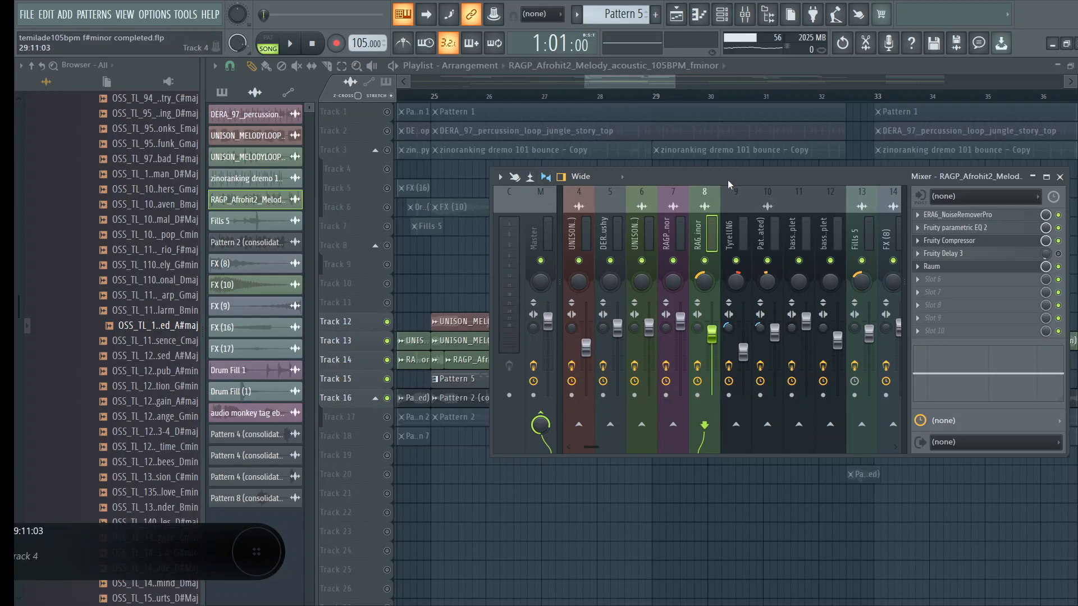
Reposition the mixer window and pan the FX (10) mixer track 19% left.
drag(727, 180, 691, 166)
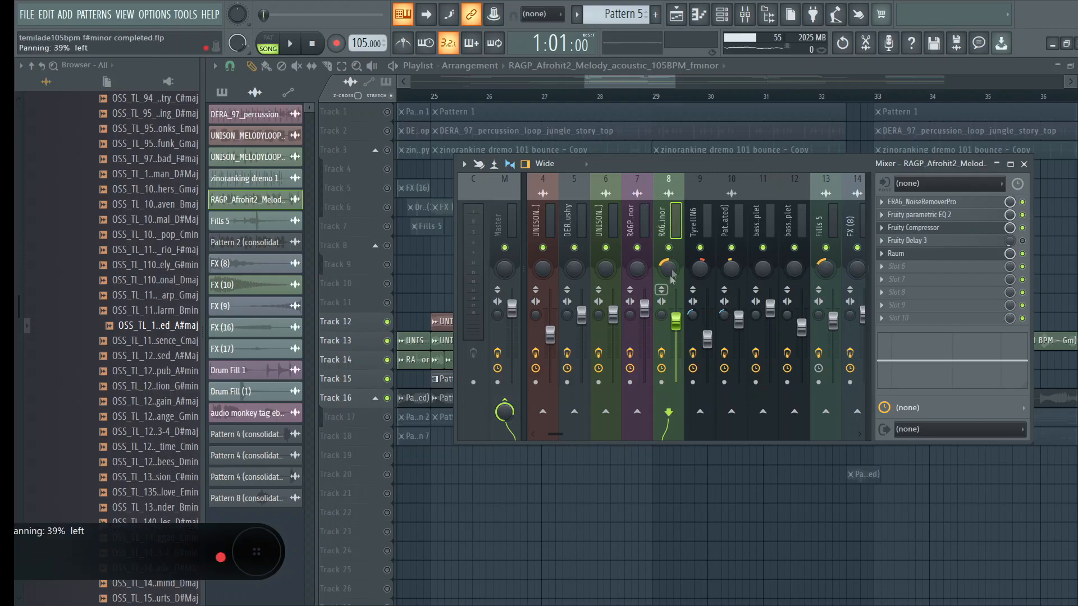
scroll(777, 233, down, 3)
scroll(777, 234, down, 3)
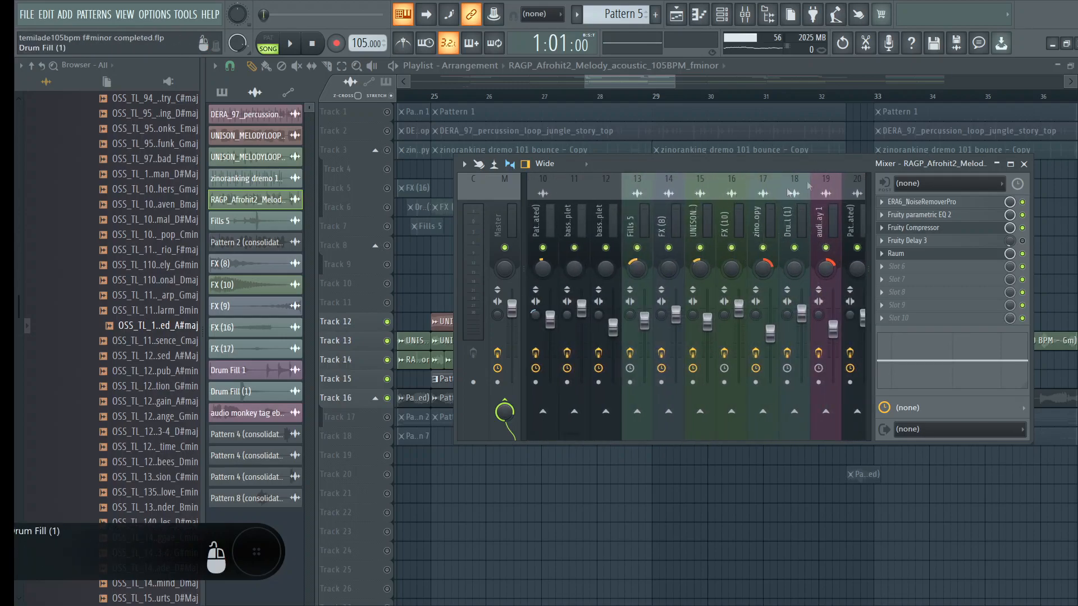
drag(730, 266, 720, 272)
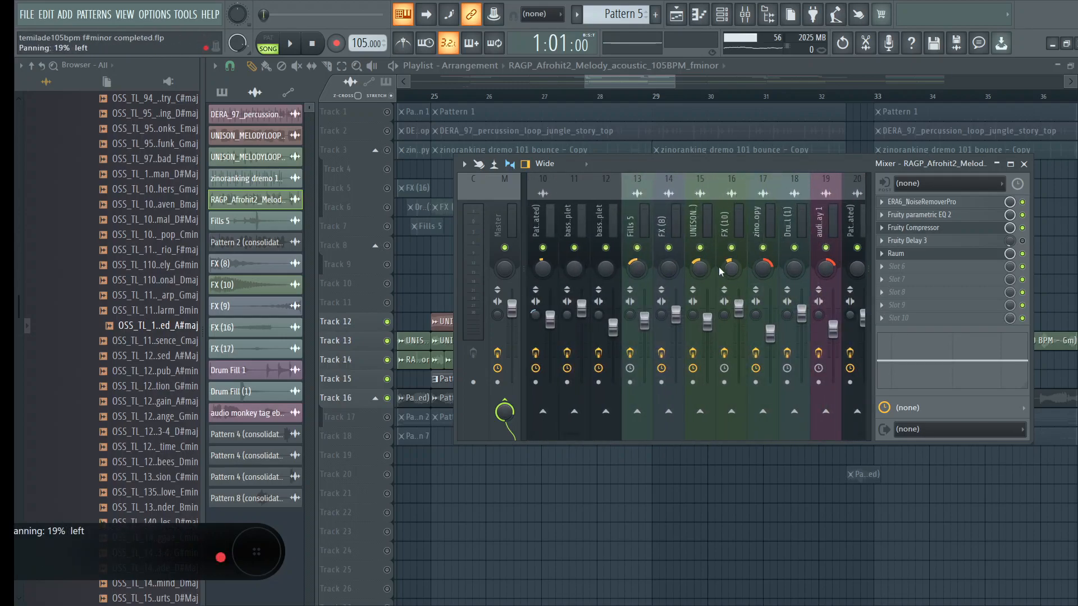
scroll(748, 250, up, 9)
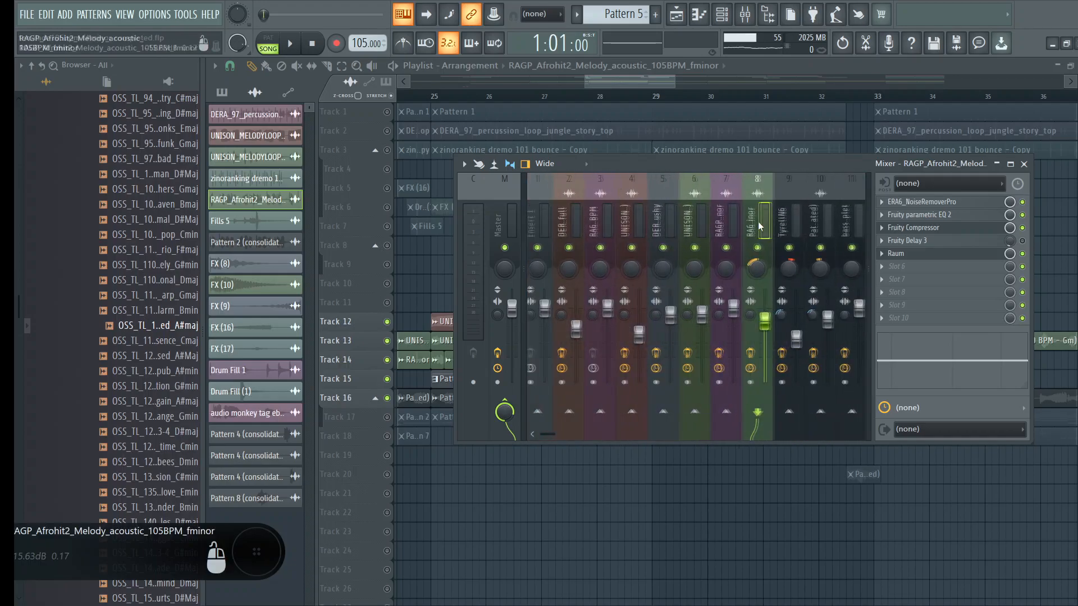
Return to the playlist, show the whole arrangement from bar 1 to 73 and place the playhead at bar 4.
click(608, 81)
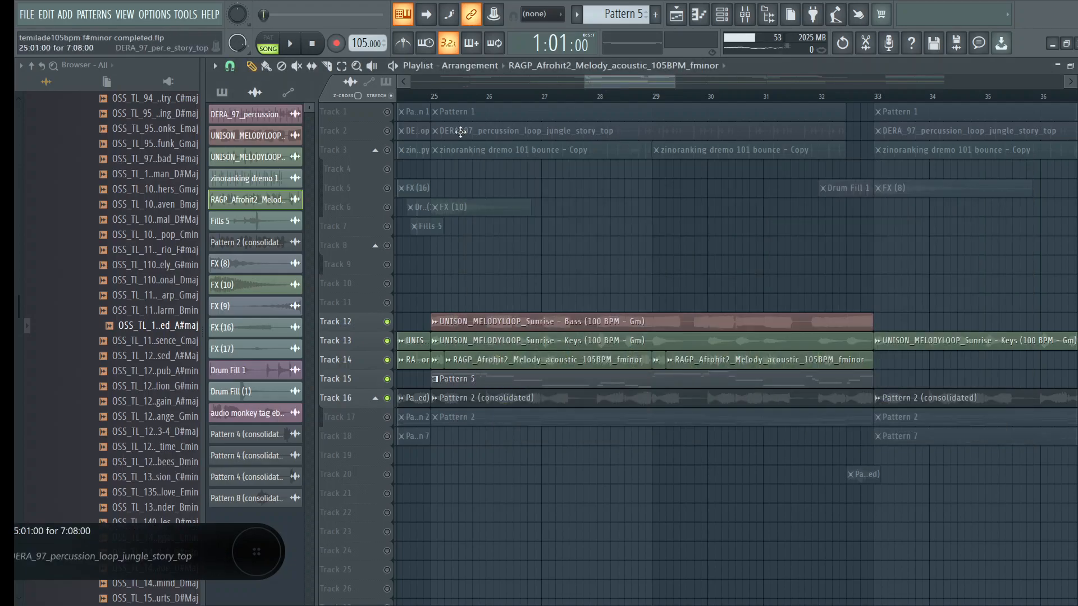
click(357, 66)
click(508, 170)
drag(509, 172, 788, 326)
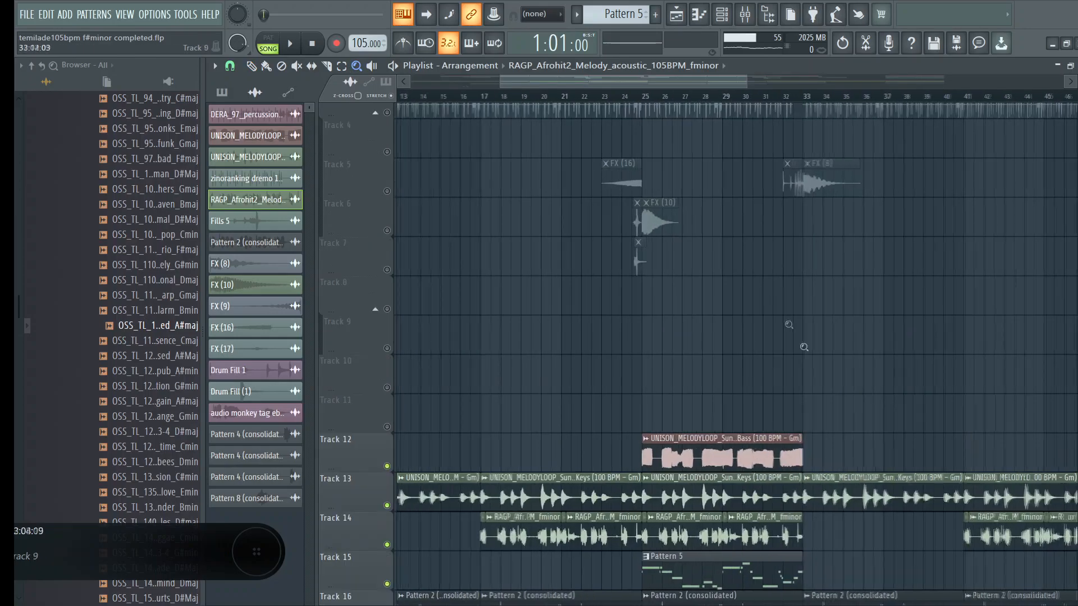
click(803, 346)
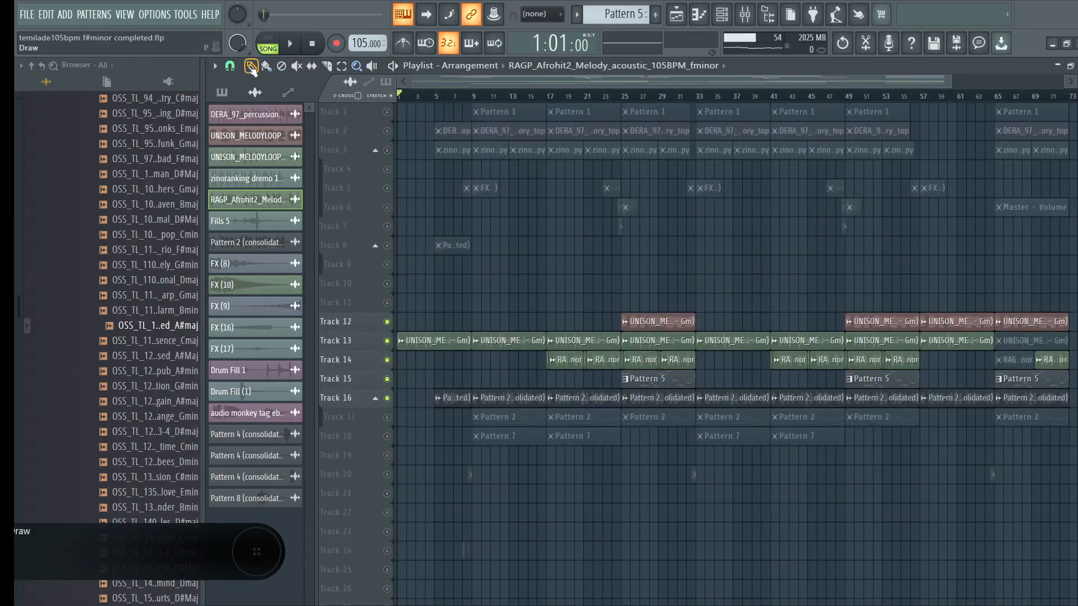
scroll(575, 322, down, 4)
scroll(563, 314, up, 4)
click(427, 98)
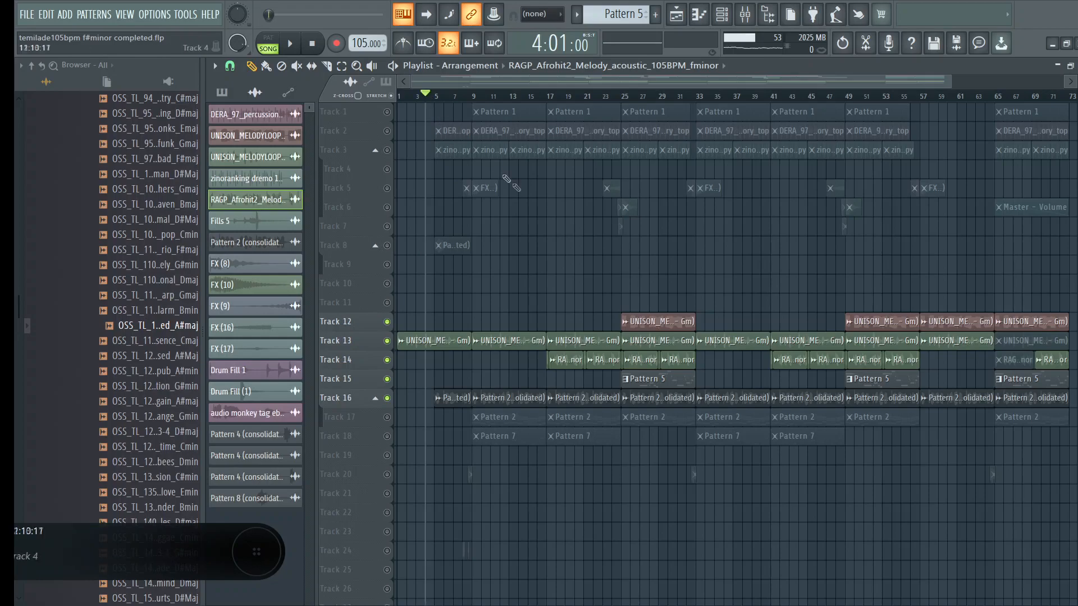
Unmute Track 8 and play the Pattern 8 (consolidated) vocal chop section from bar 4, stopping after a few bars.
scroll(431, 107, up, 5)
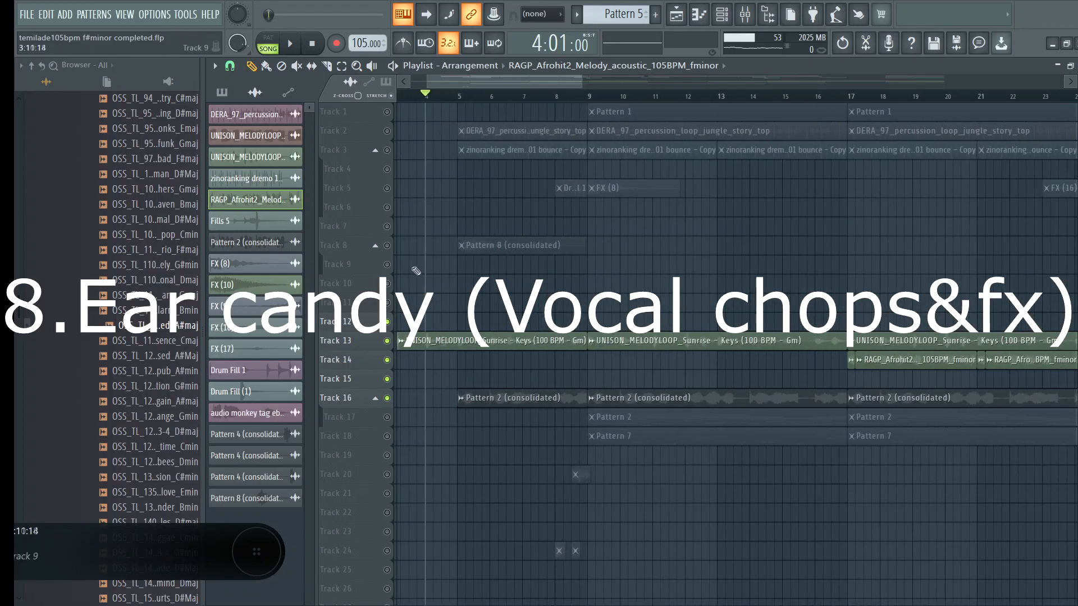
click(387, 245)
drag(435, 82, 449, 82)
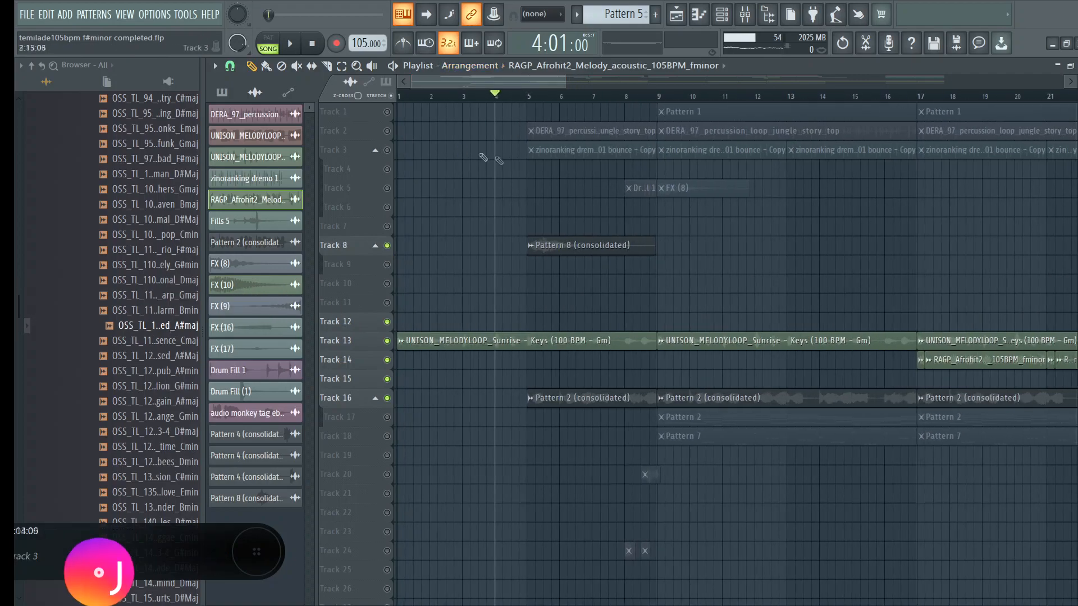
key(space)
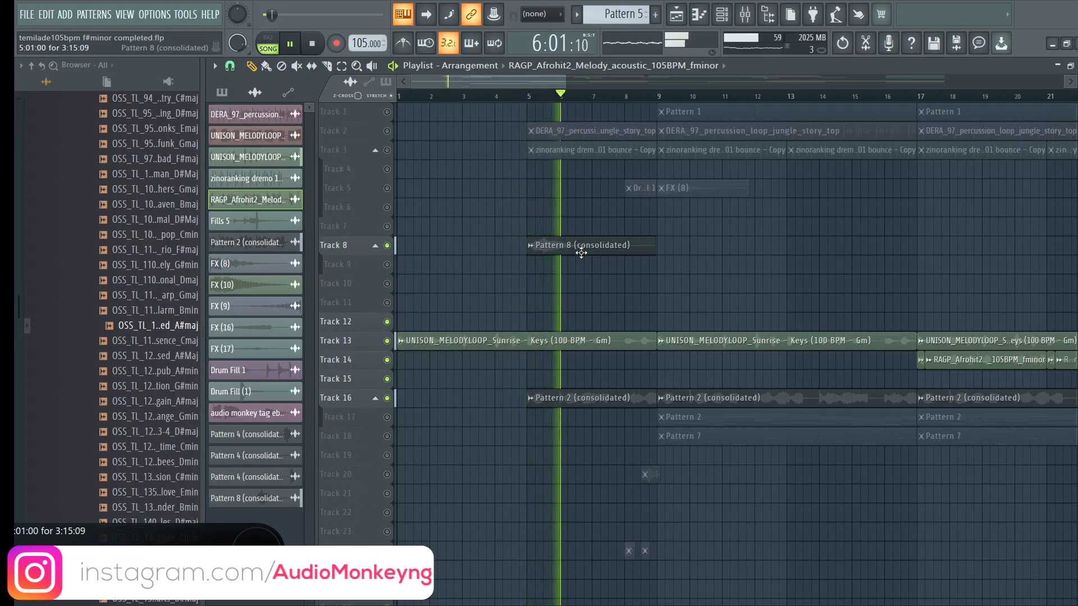
key(space)
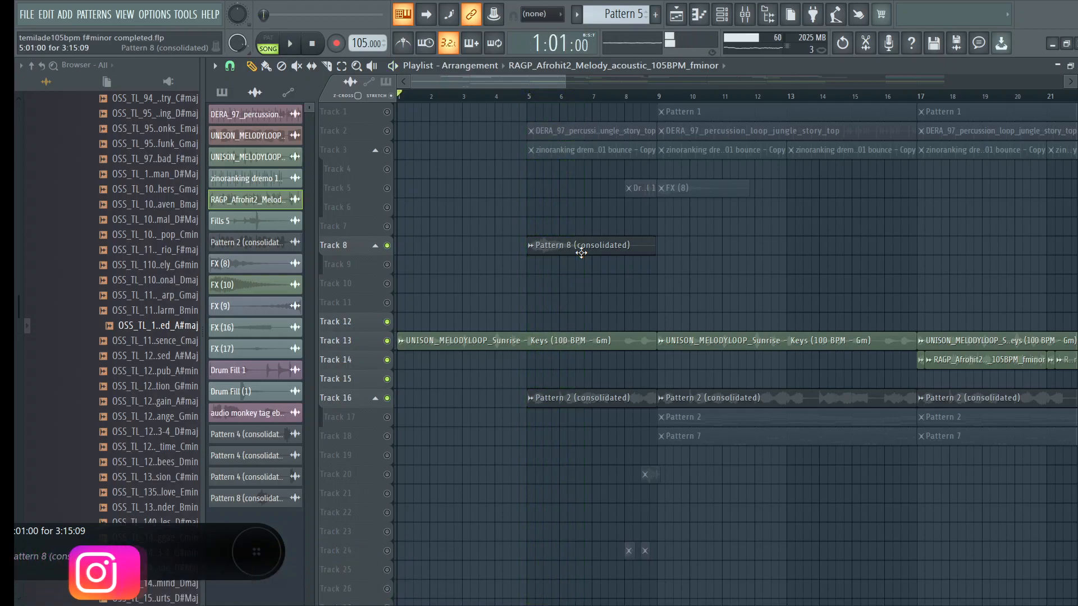
Select the Pattern 8 (consolidated) clip and open its mixer track.
double_click(581, 250)
click(599, 118)
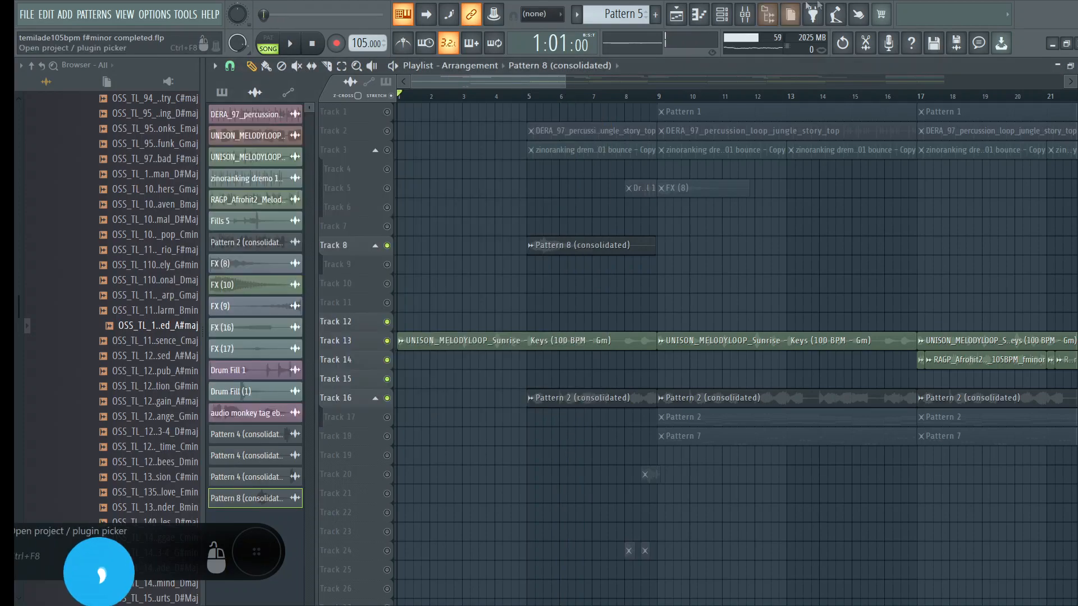
click(745, 14)
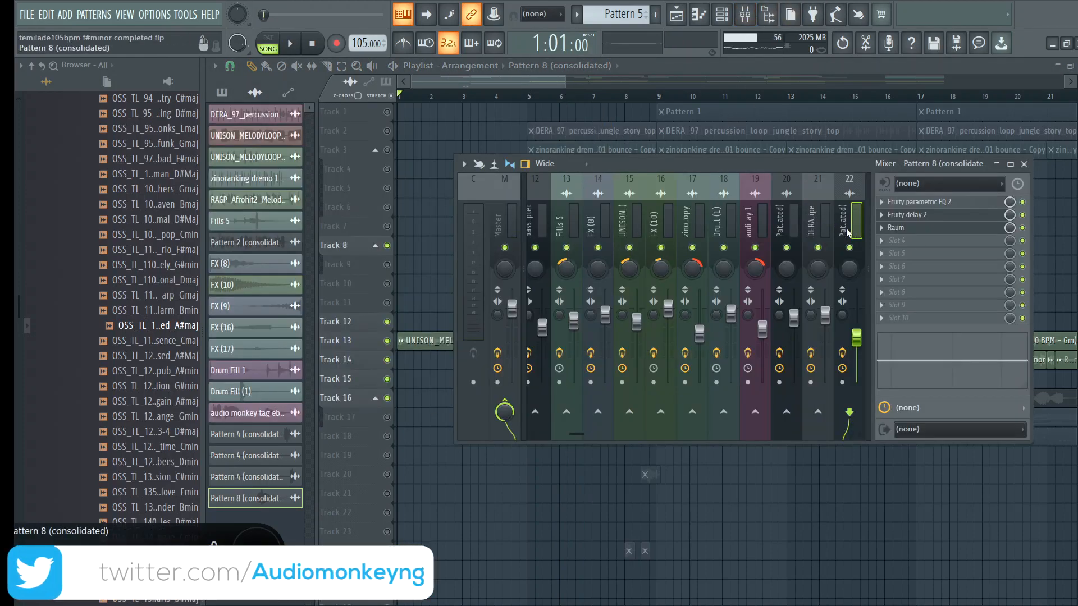
Examine the Fruity parametric EQ 2, Raum and Fruity delay 2 effects on the Pattern 8 (consolidated) mixer track.
click(917, 204)
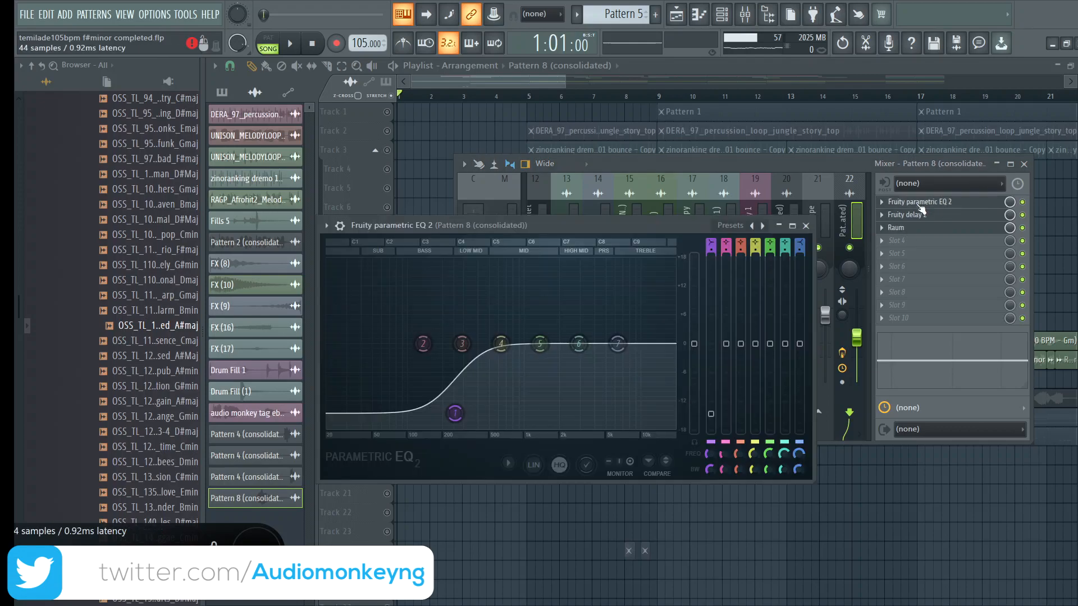
click(923, 227)
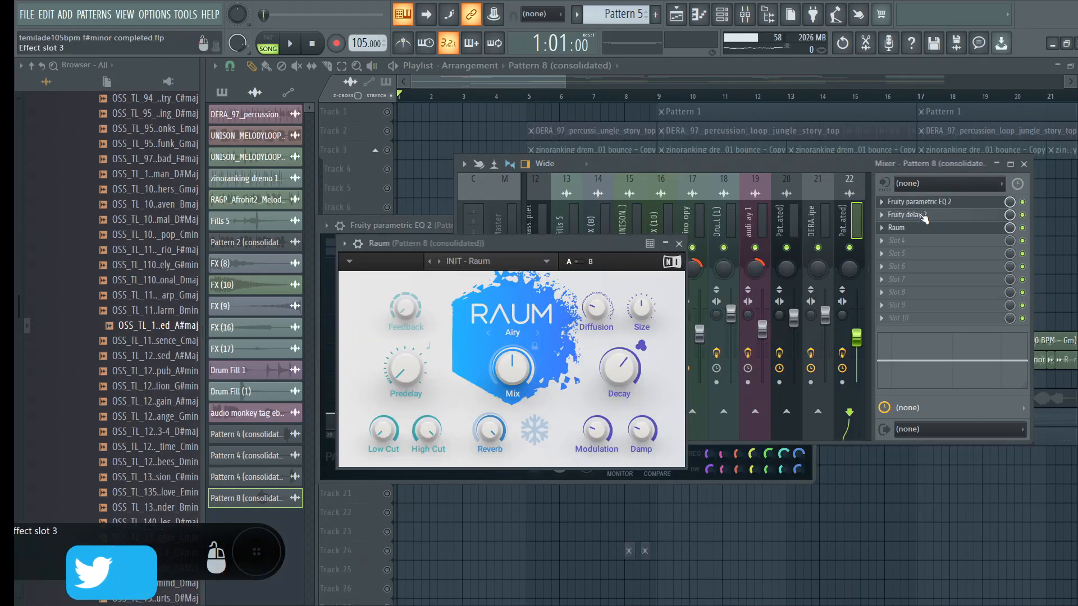
click(924, 215)
click(488, 118)
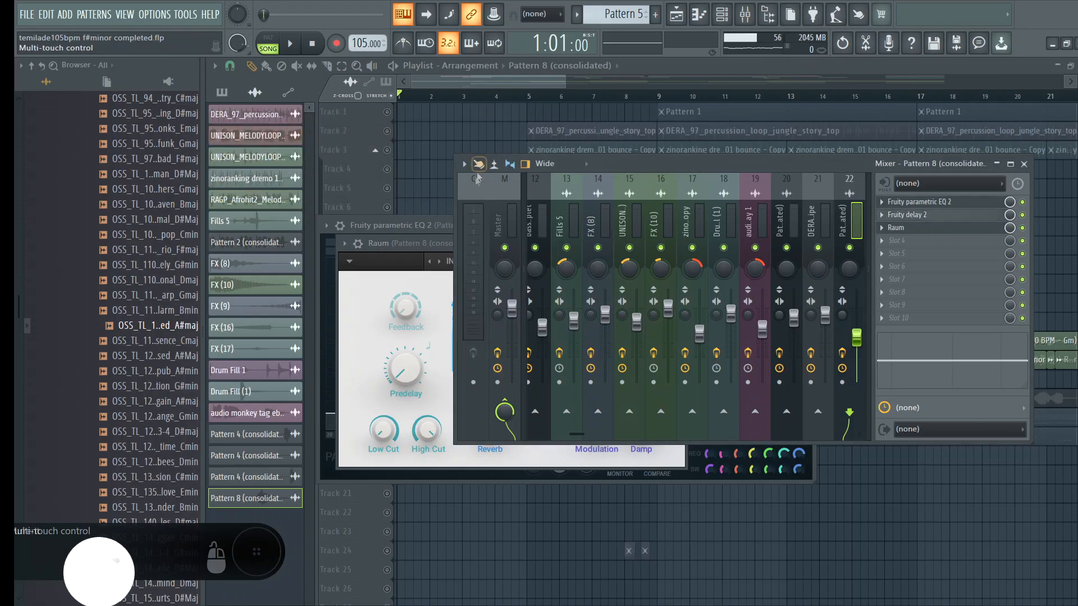
click(448, 224)
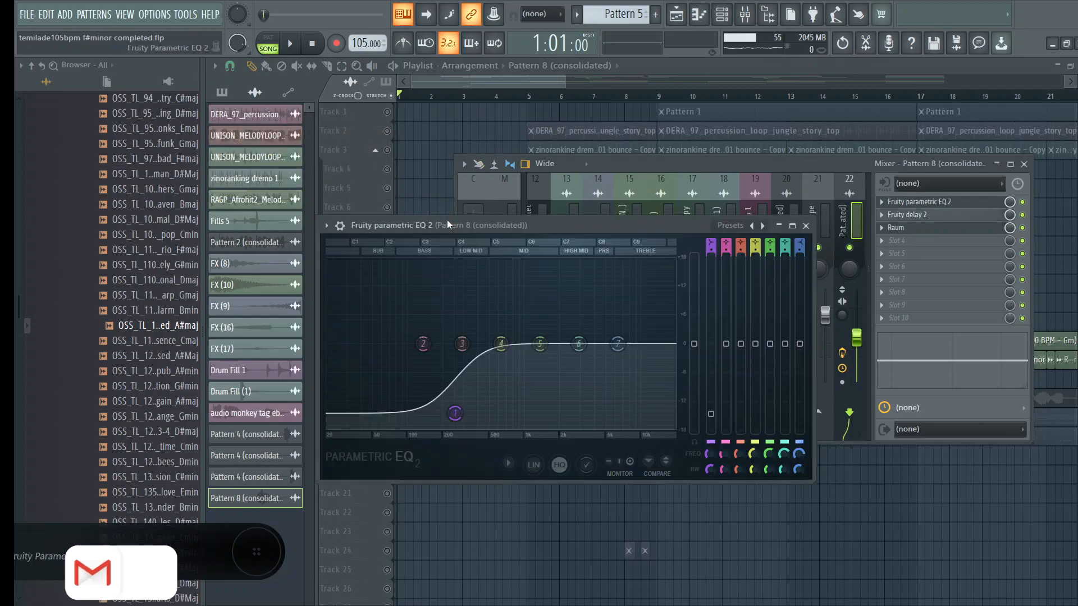
Close the Fruity parametric EQ 2, Raum and mixer windows to return to the playlist.
click(806, 225)
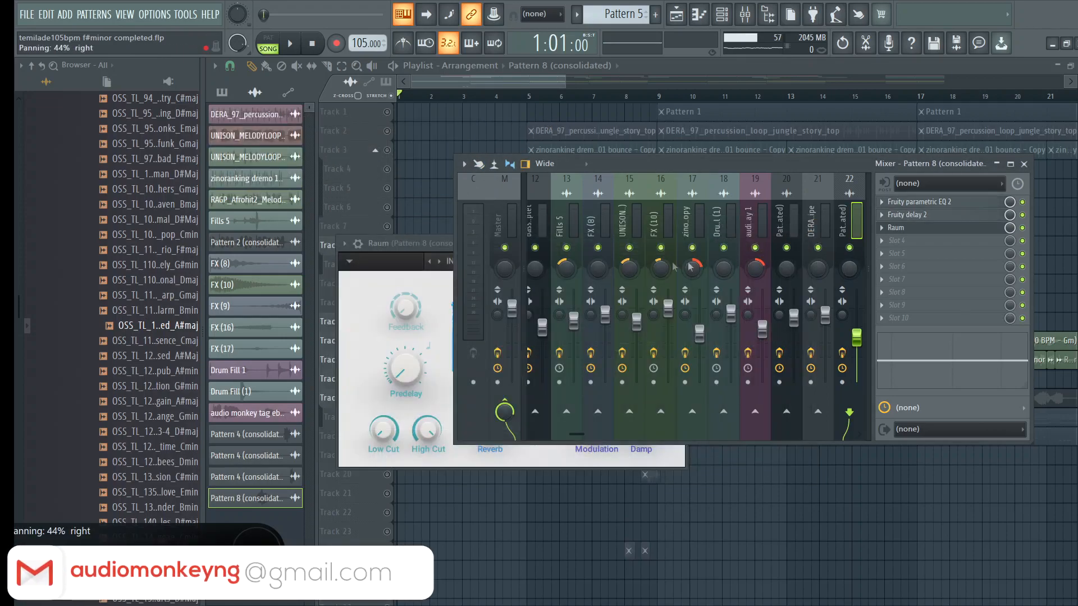
click(445, 242)
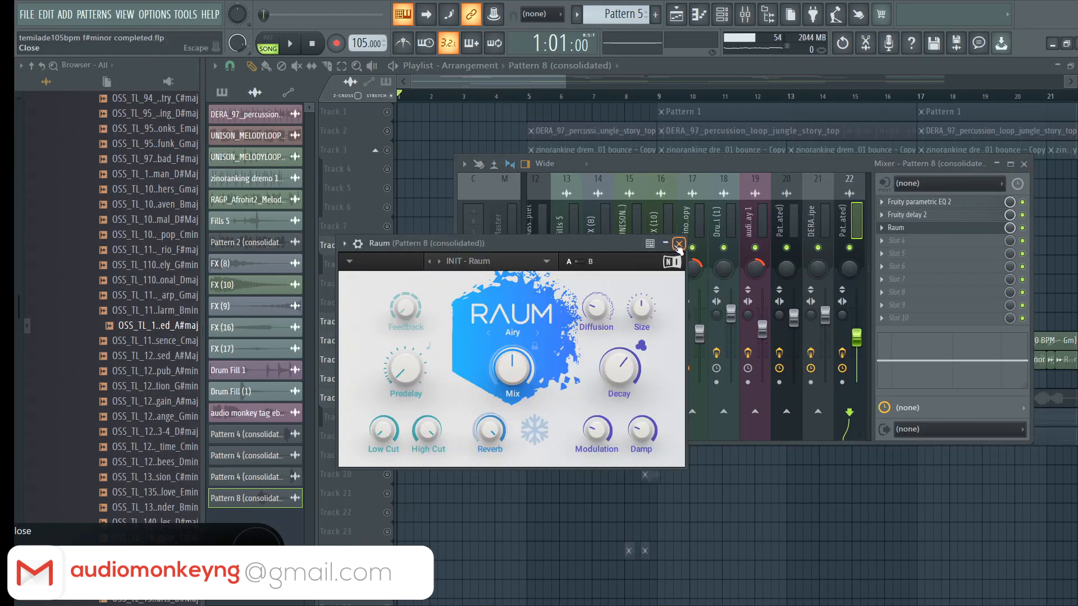
click(679, 244)
click(542, 81)
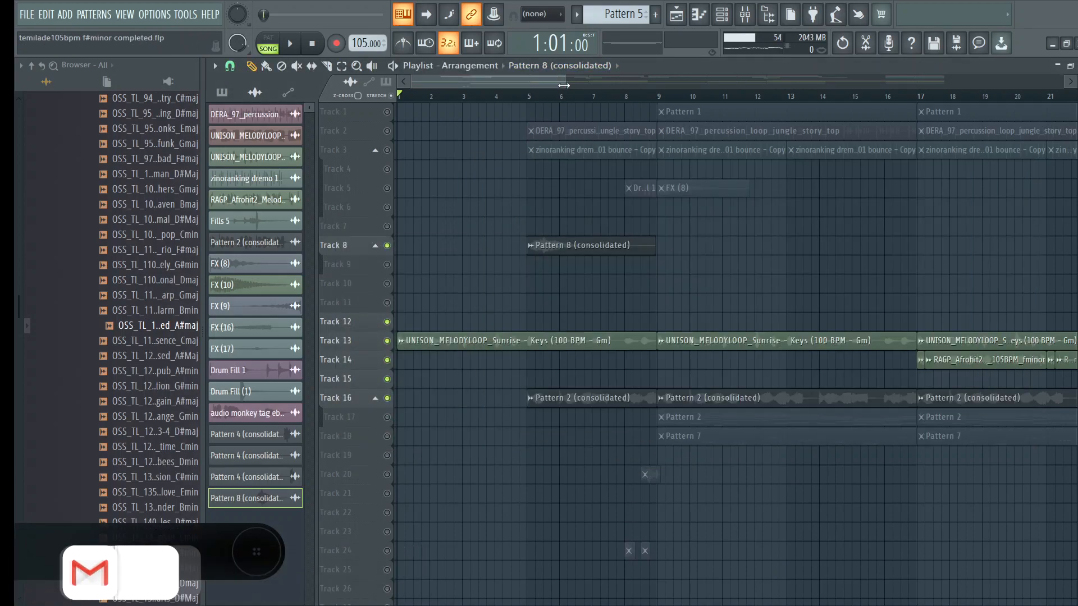
Unmute Track 5 and play the drum fill and FX (8) transition from bar 8, also unmuting Track 20 before stopping.
drag(564, 83, 782, 135)
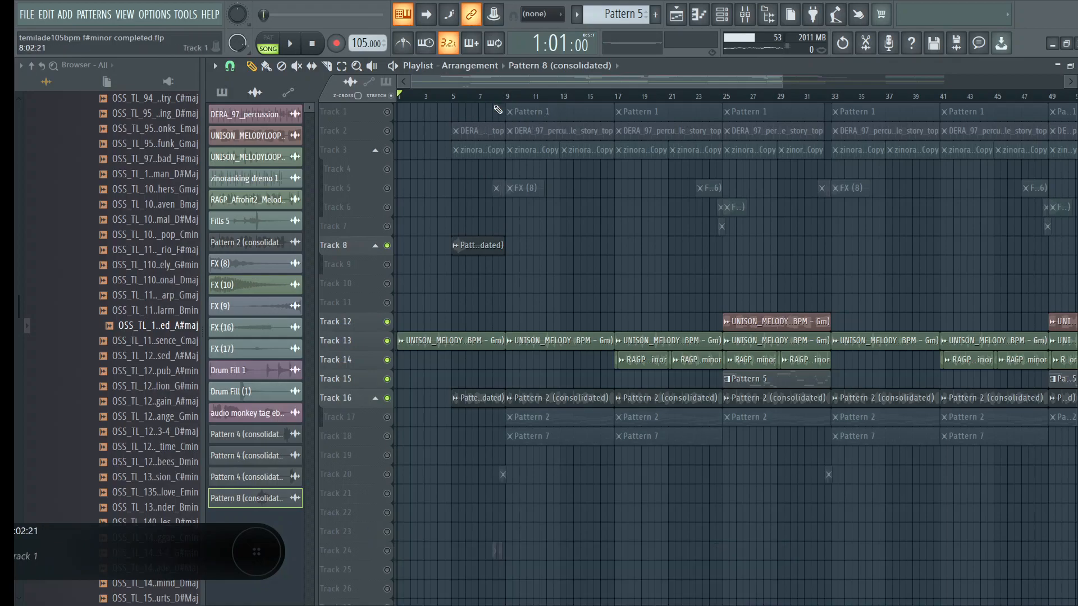
scroll(498, 102, up, 3)
click(495, 96)
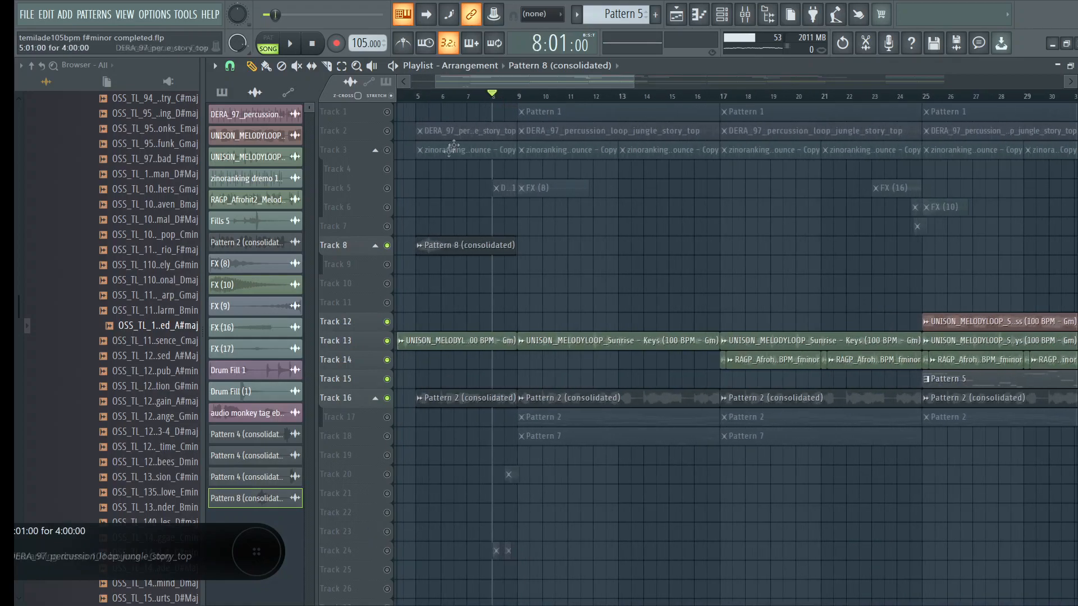
click(387, 188)
key(space)
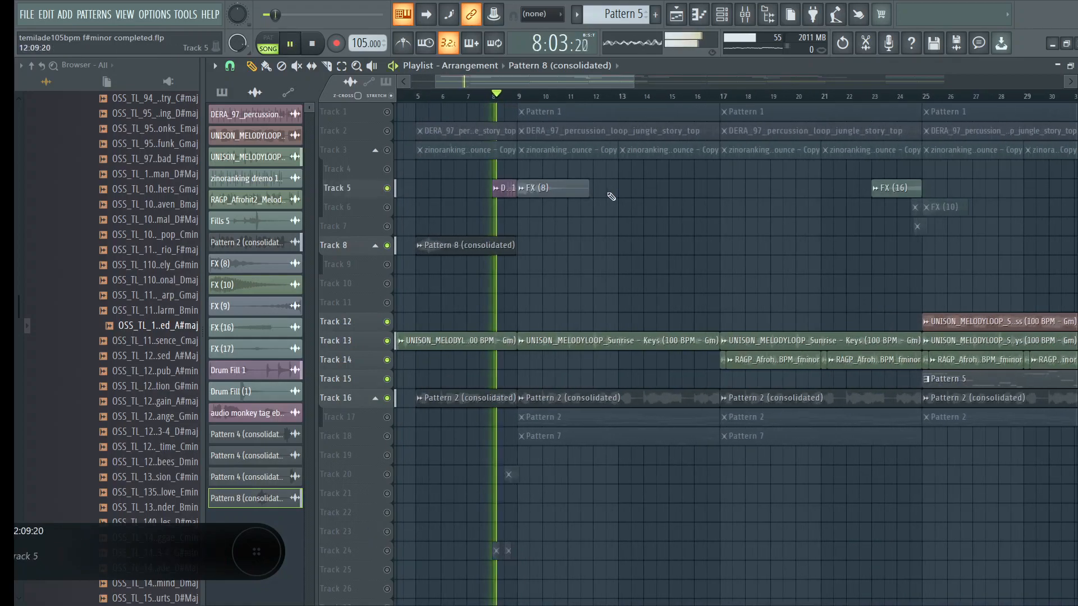
click(387, 474)
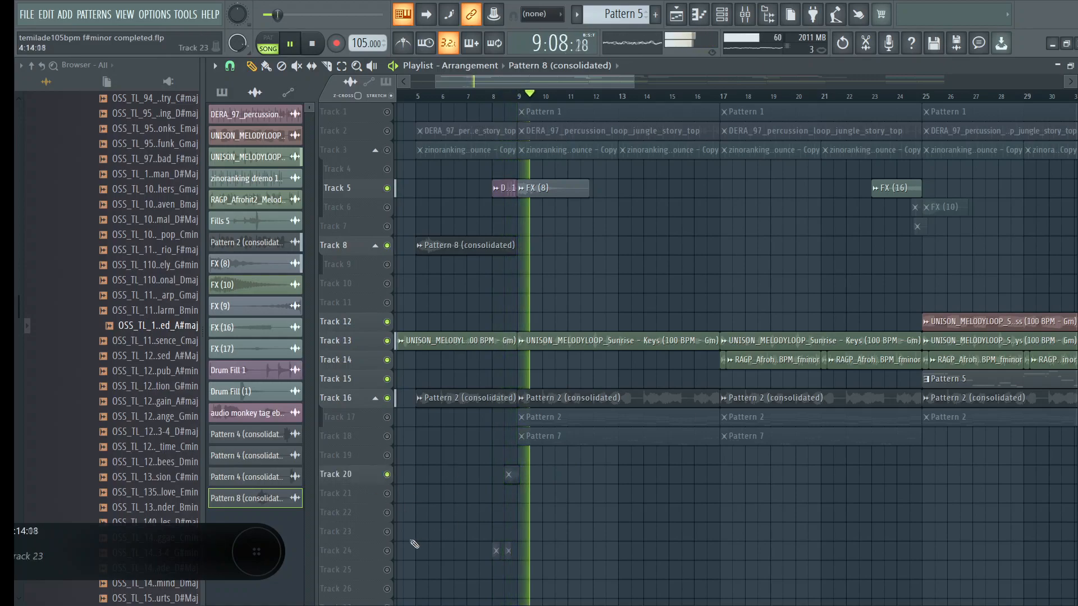
key(space)
Inspect the sample settings of the FX (8) clip on Track 5 and check its mixer track.
double_click(535, 191)
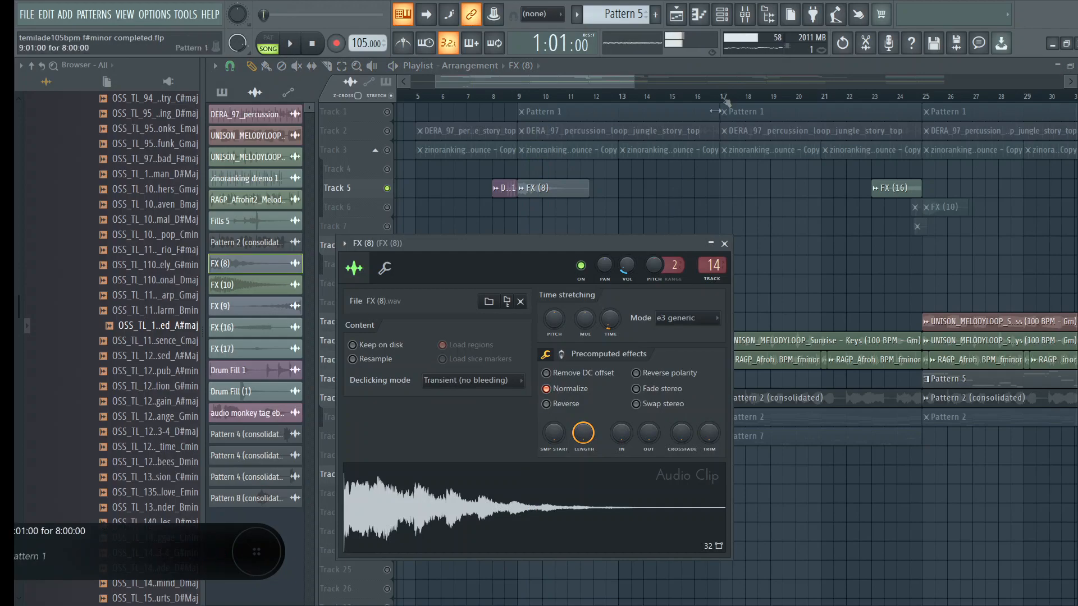
click(745, 14)
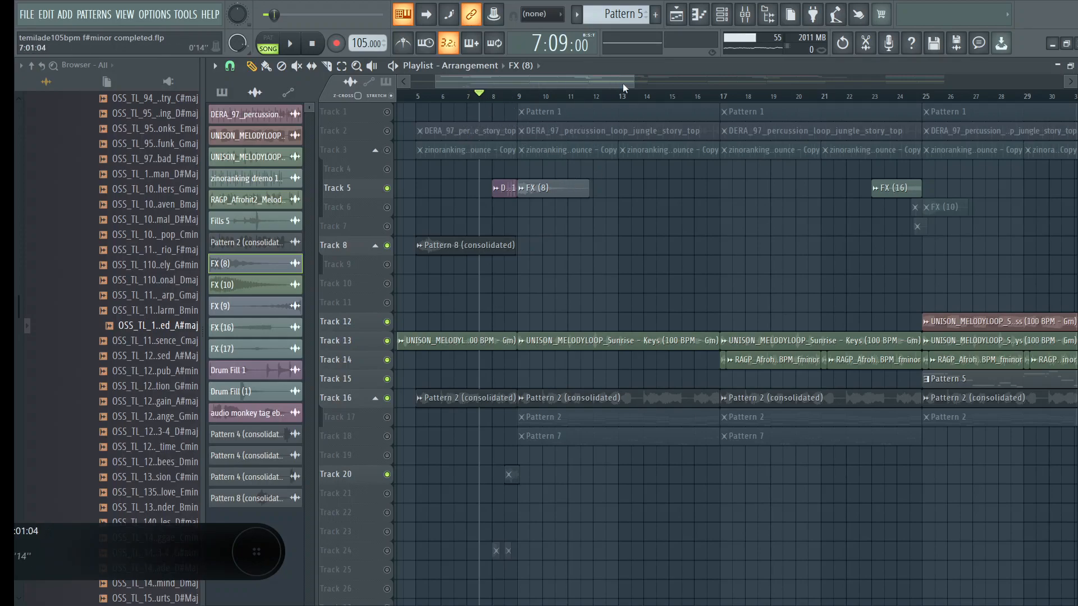
Unmute Tracks 6 and 7 and play the FX transition from bar 23, stopping after bar 25 begins.
mouse_move(622, 85)
mouse_down()
mouse_move(660, 83)
mouse_move(612, 87)
mouse_up()
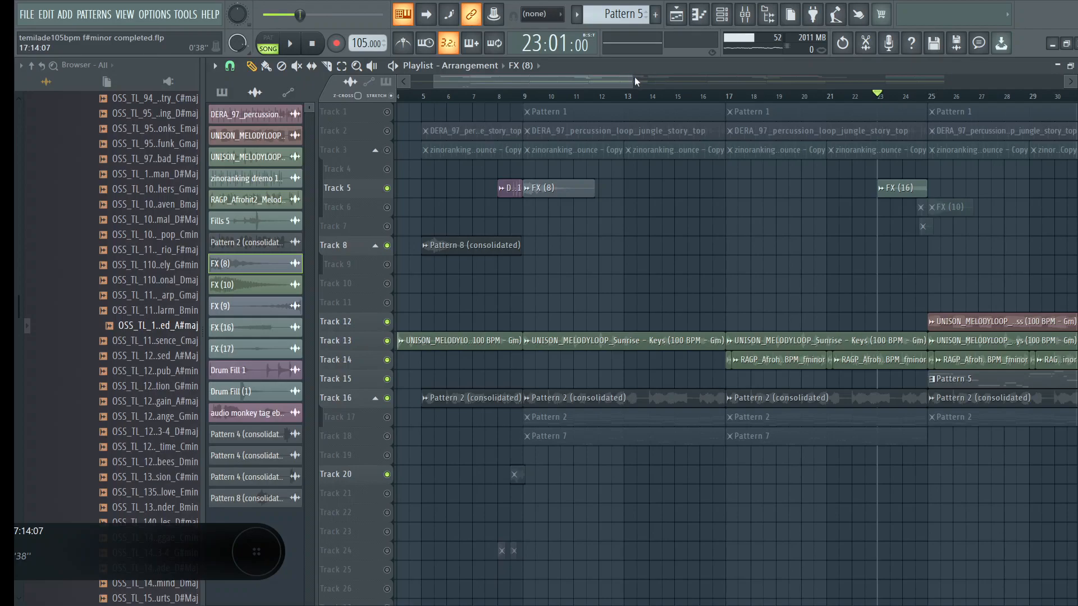
drag(633, 82, 869, 84)
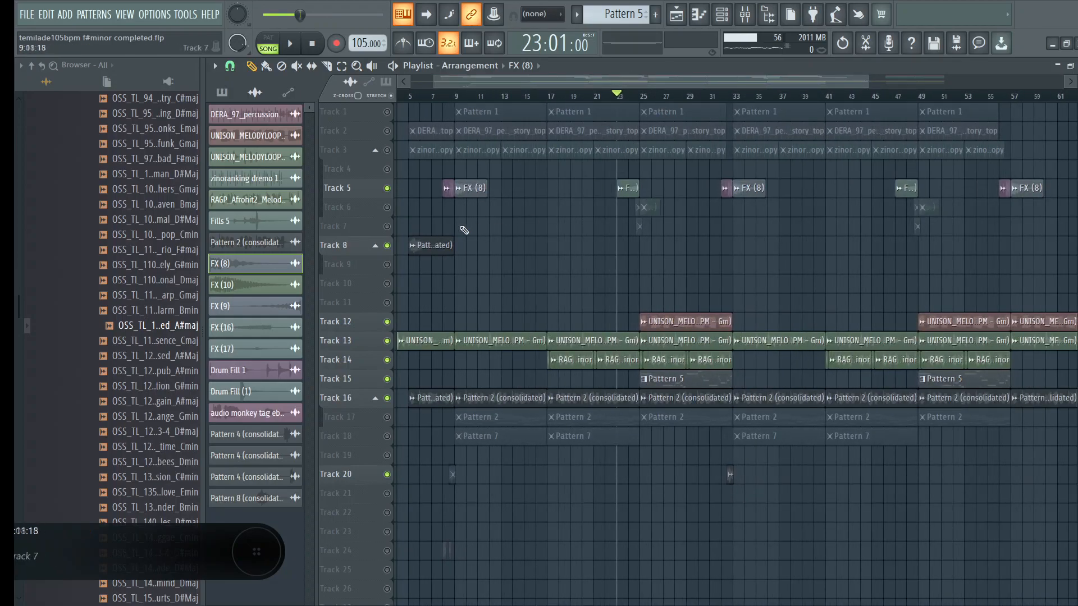
click(387, 208)
click(387, 227)
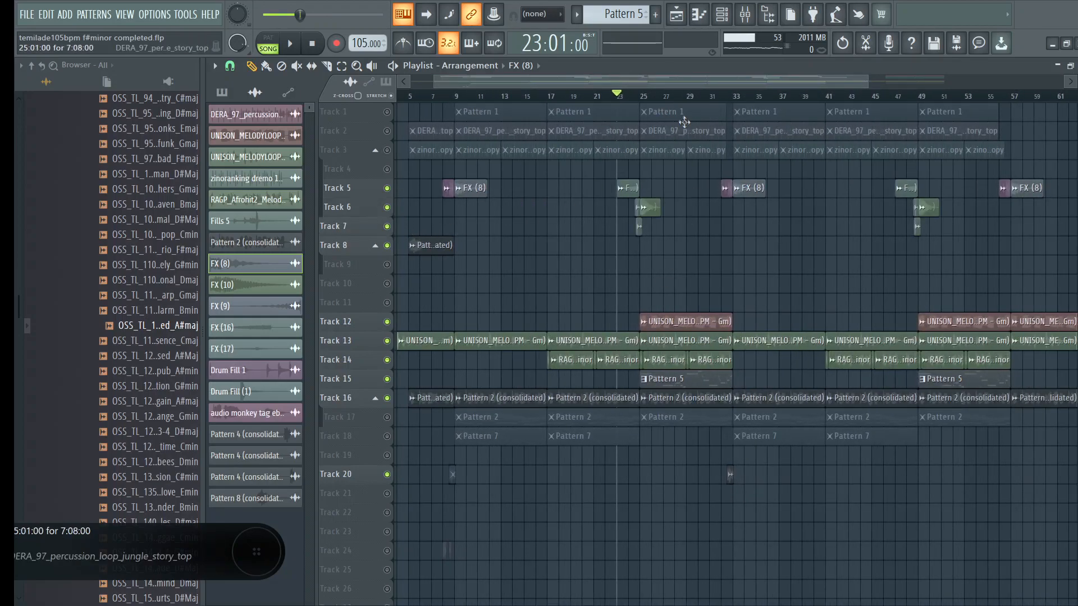
key(space)
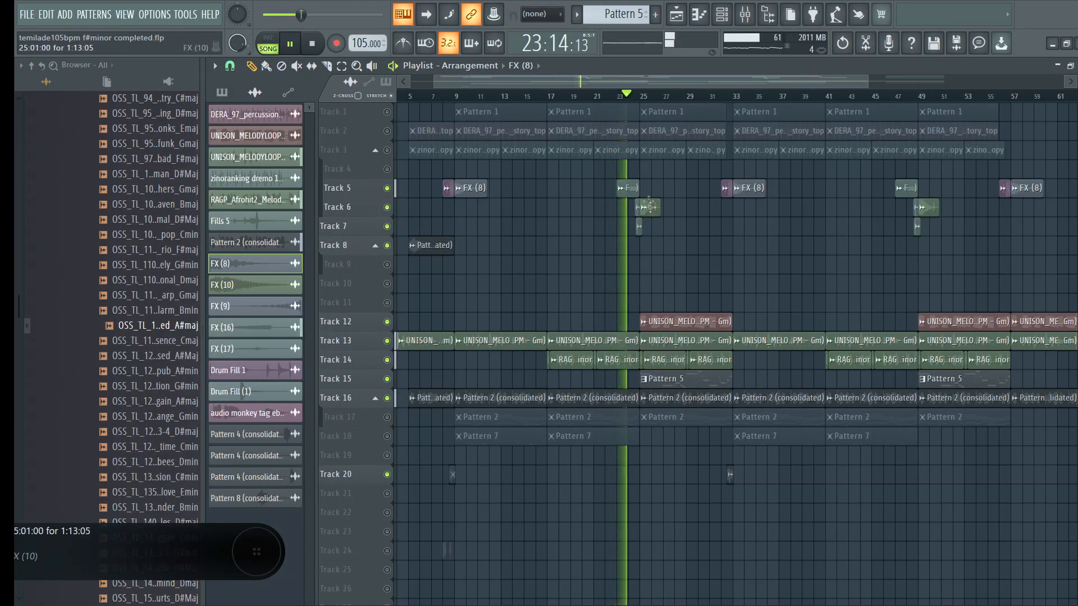
scroll(643, 101, up, 4)
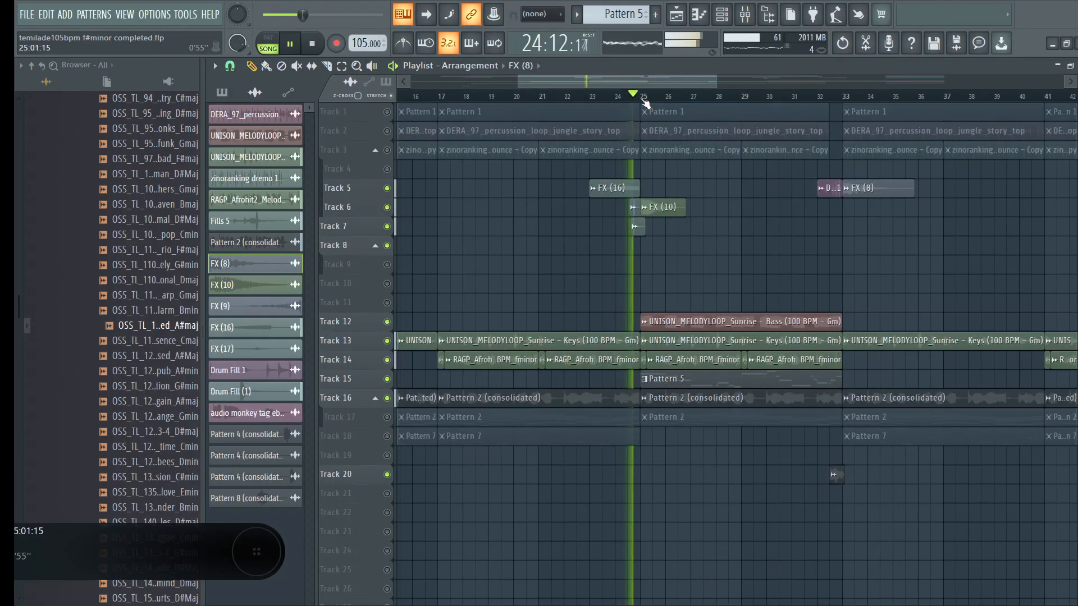
scroll(644, 103, up, 1)
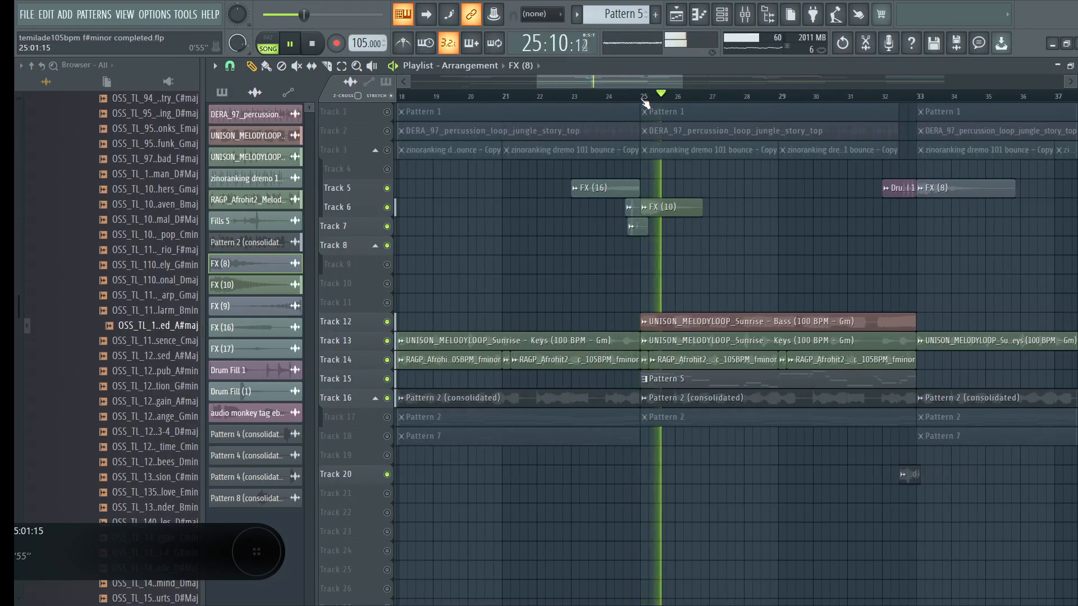
key(space)
Inspect the sample settings of FX (16), the short fills on Tracks 6 and 7, and FX (10) around bar 25.
double_click(618, 189)
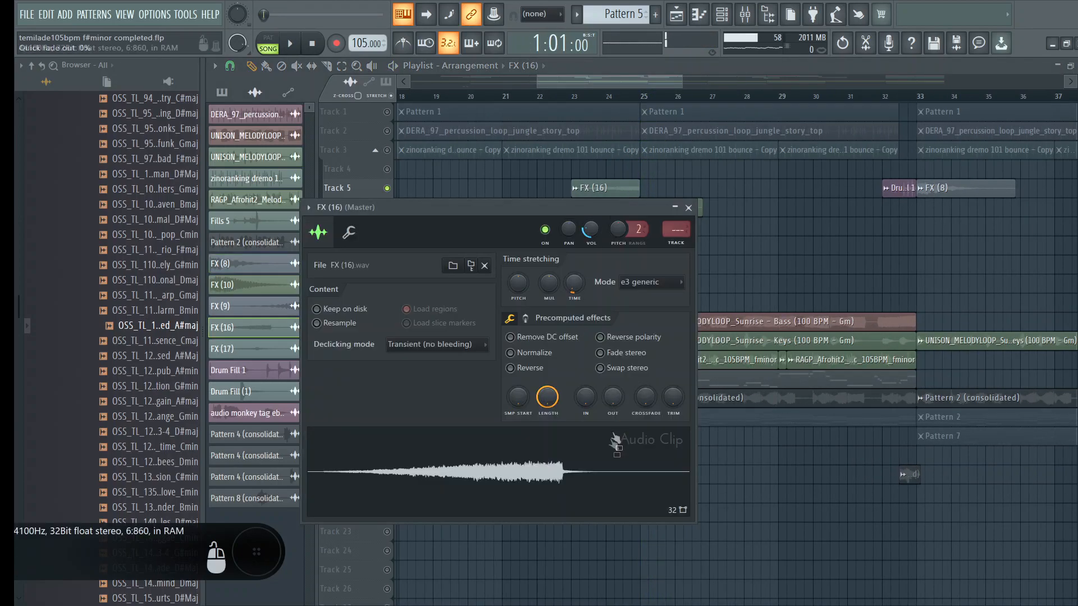
key(Escape)
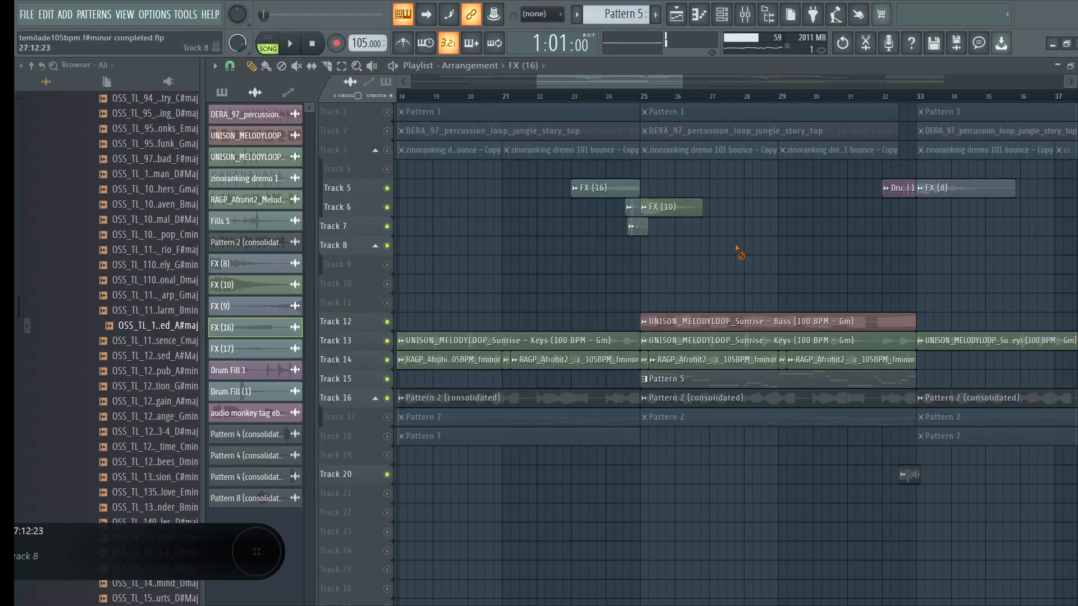
double_click(634, 211)
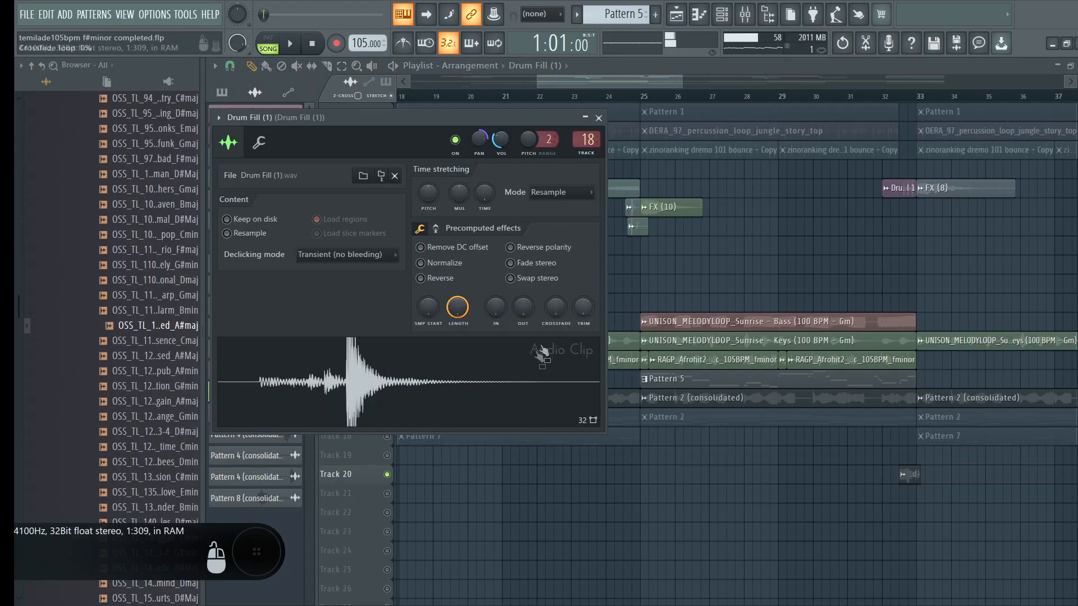
double_click(633, 229)
key(Escape)
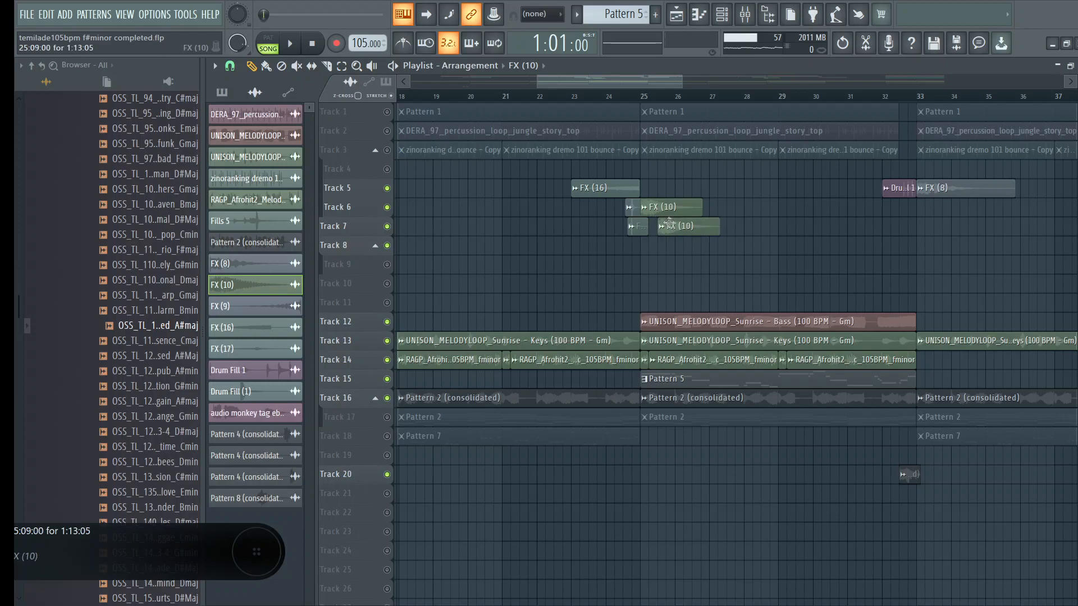
double_click(663, 207)
key(Escape)
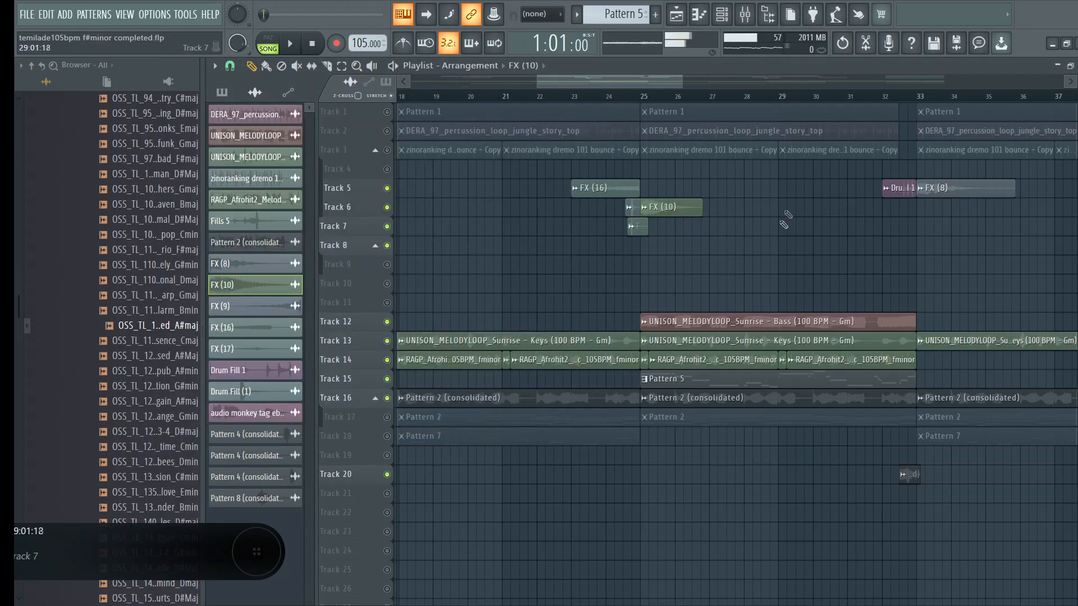
Play the transition from bar 32, show the whole arrangement from bar 1 to 73 and stop playback.
click(885, 97)
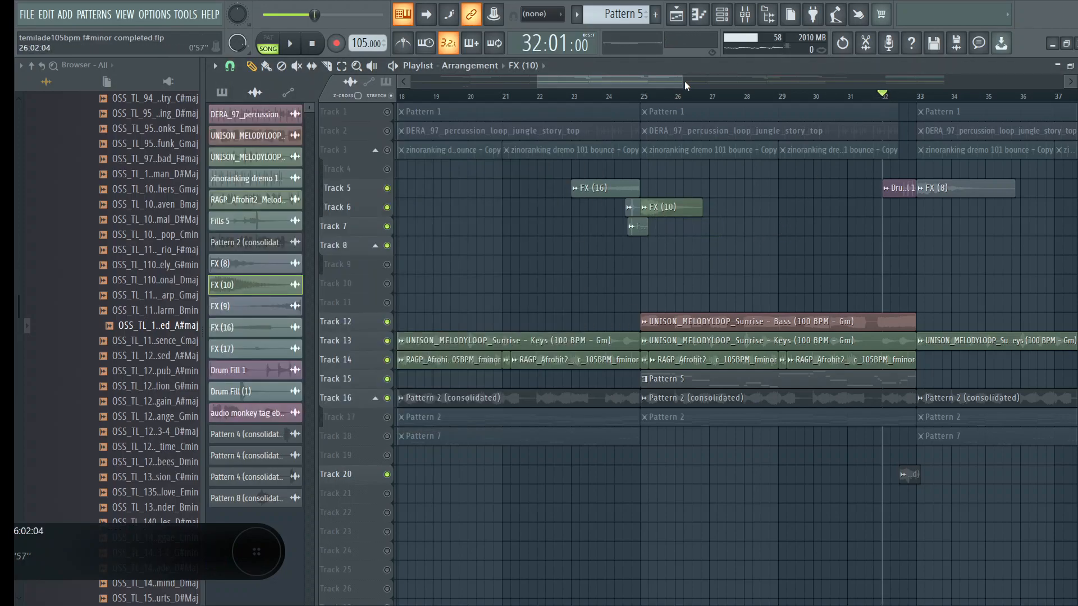
drag(684, 82, 860, 82)
key(space)
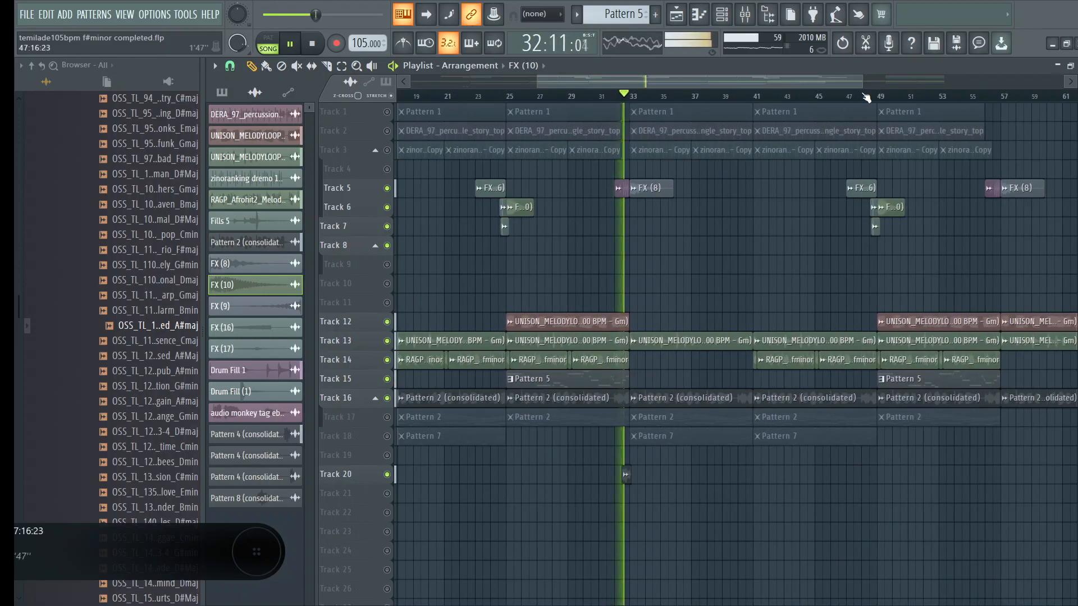
click(356, 66)
right_click(598, 186)
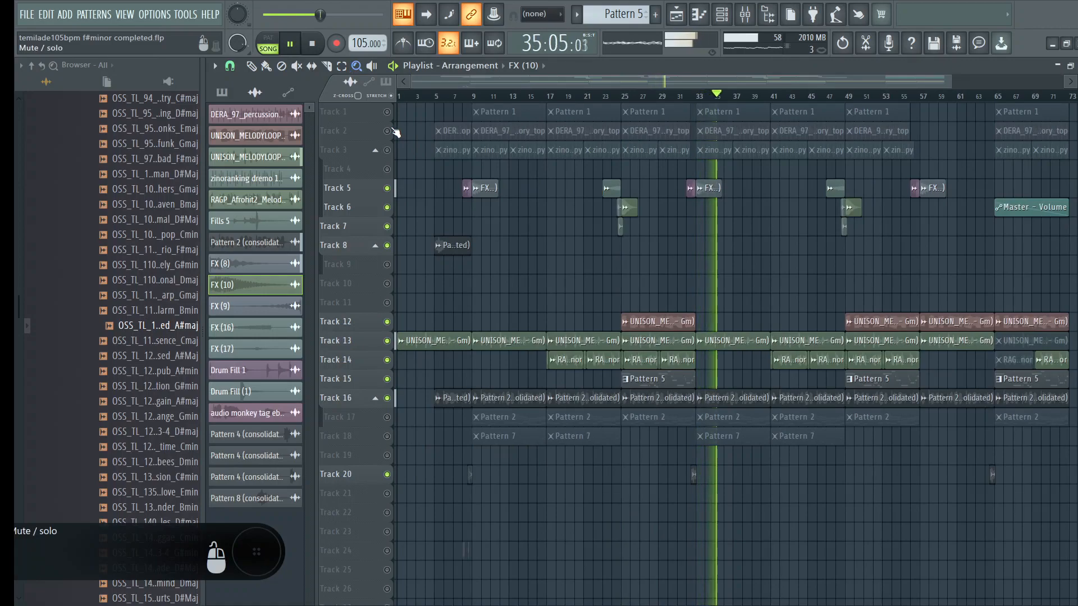
click(252, 66)
key(space)
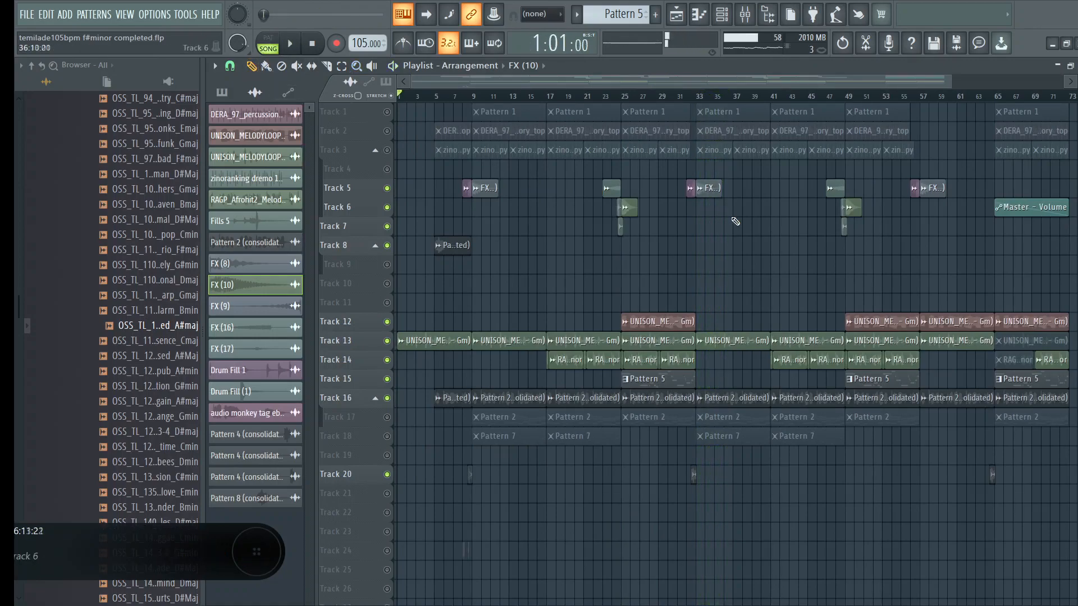
Replay from bar 32 with Track 20 soloed, stop playback and unsolo it to unmute all tracks.
scroll(708, 101, up, 3)
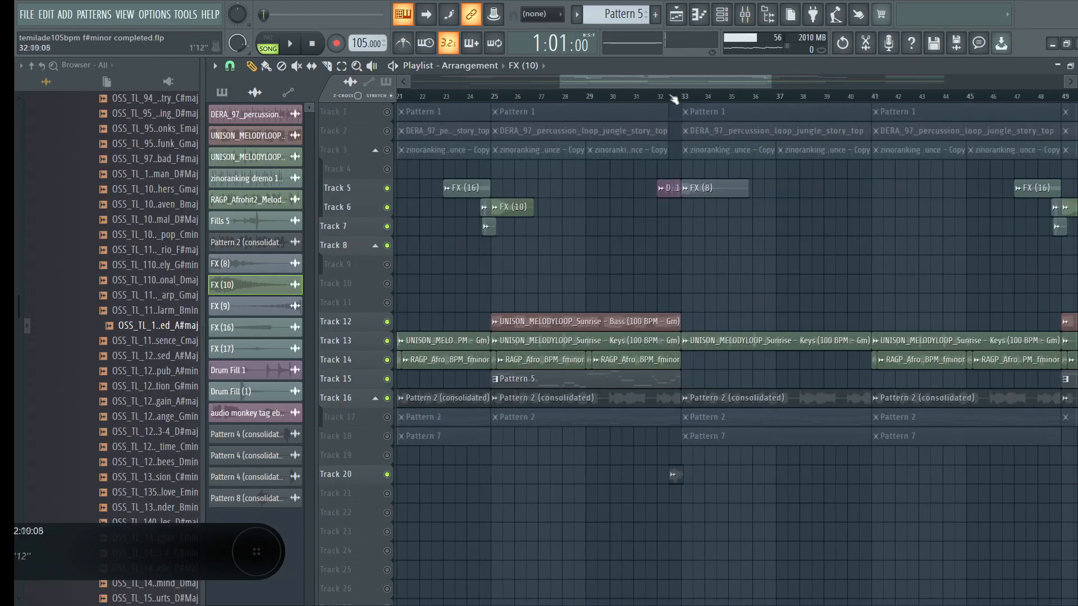
click(661, 96)
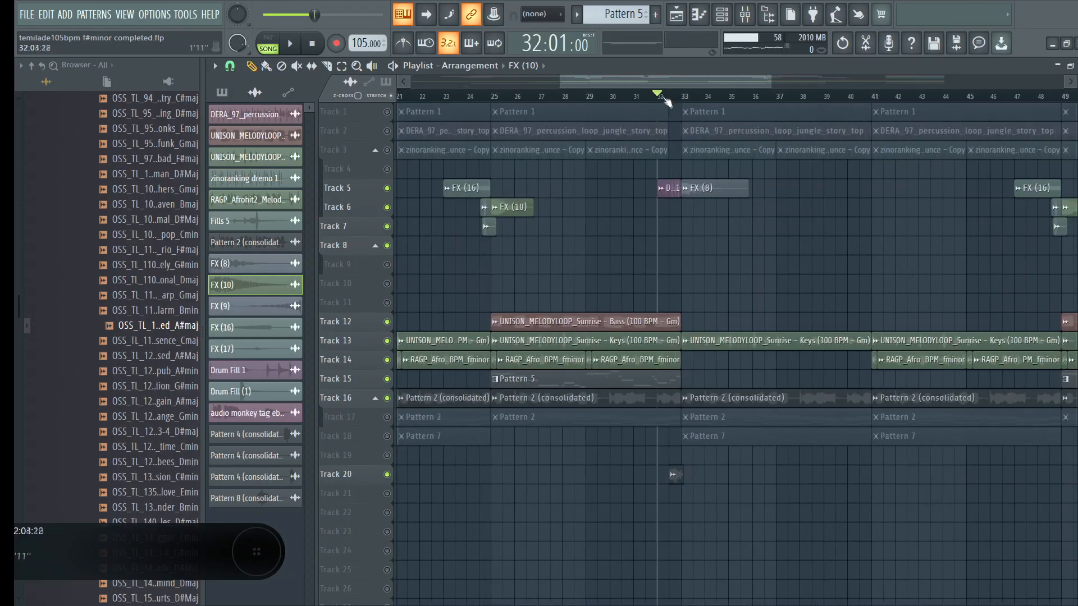
key(space)
right_click(388, 475)
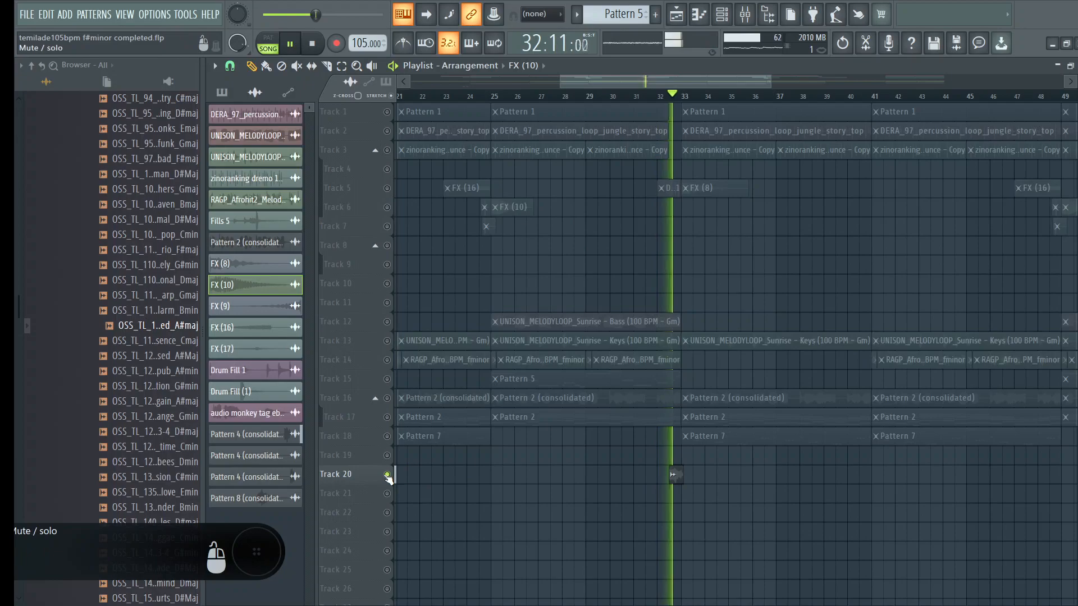
key(space)
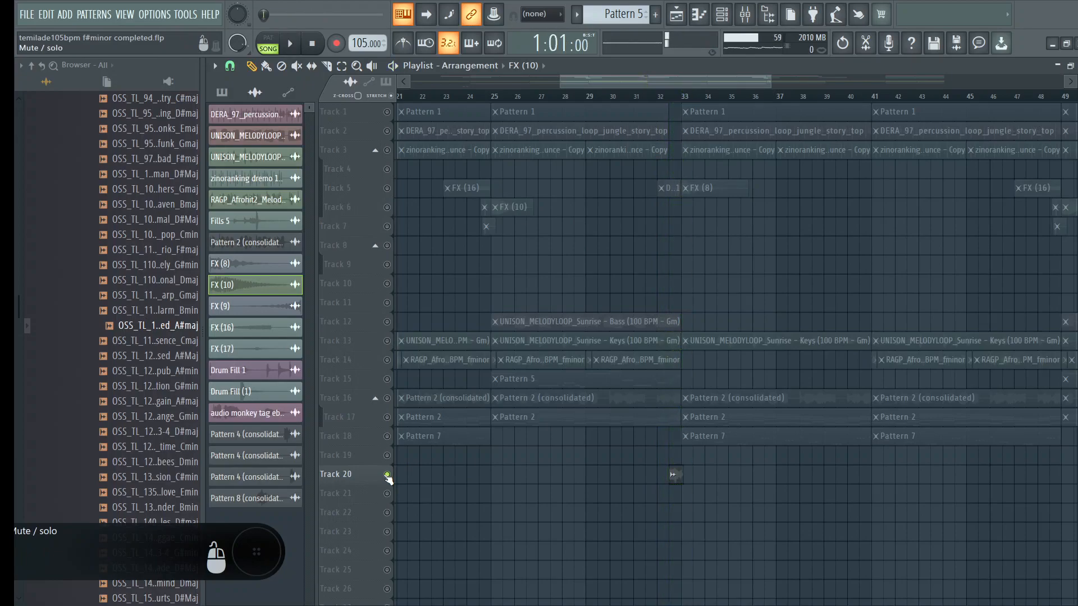
right_click(387, 476)
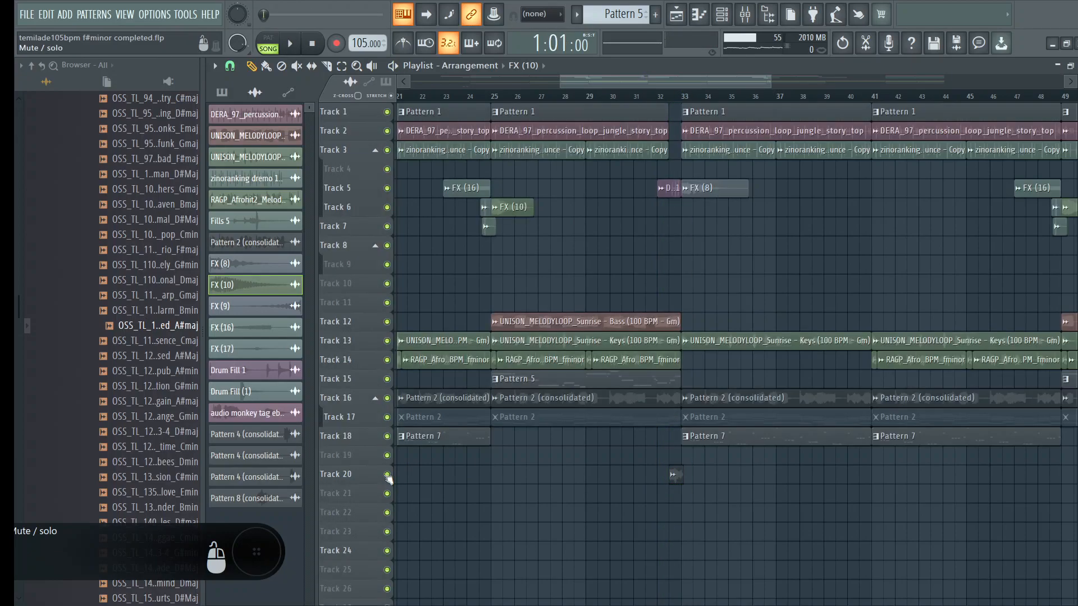
Show the complete unmuted arrangement in the playlist, extending the view to about bar 89.
right_click(697, 286)
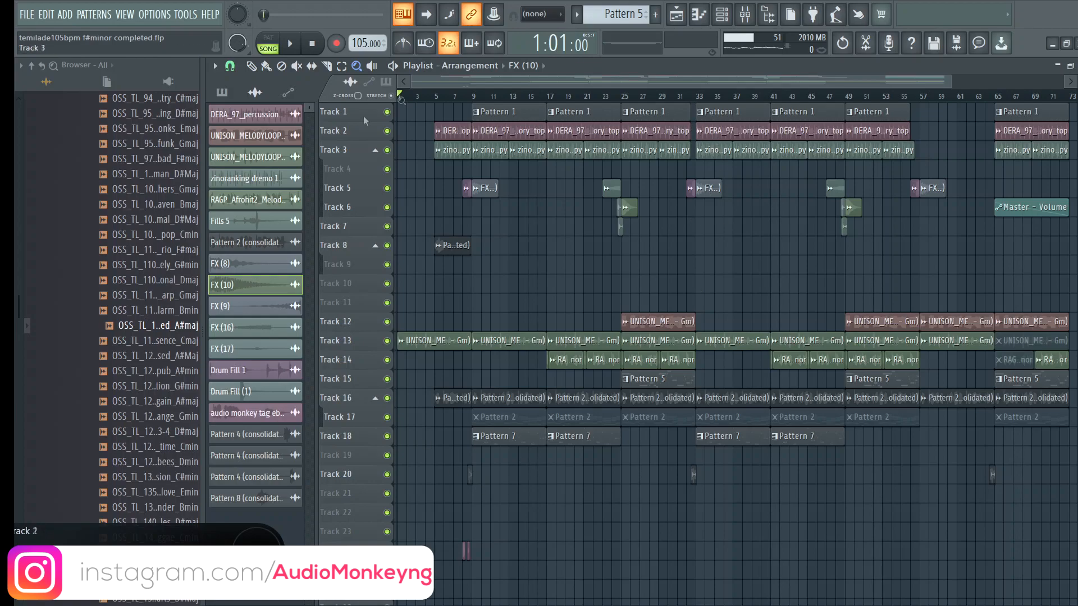
click(253, 65)
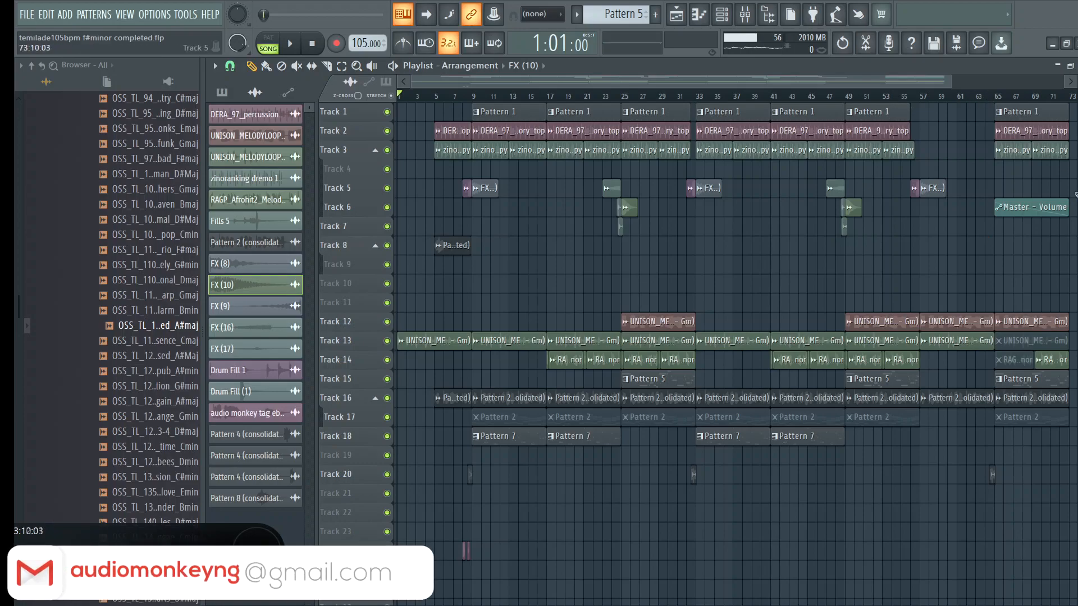
drag(949, 77, 1076, 78)
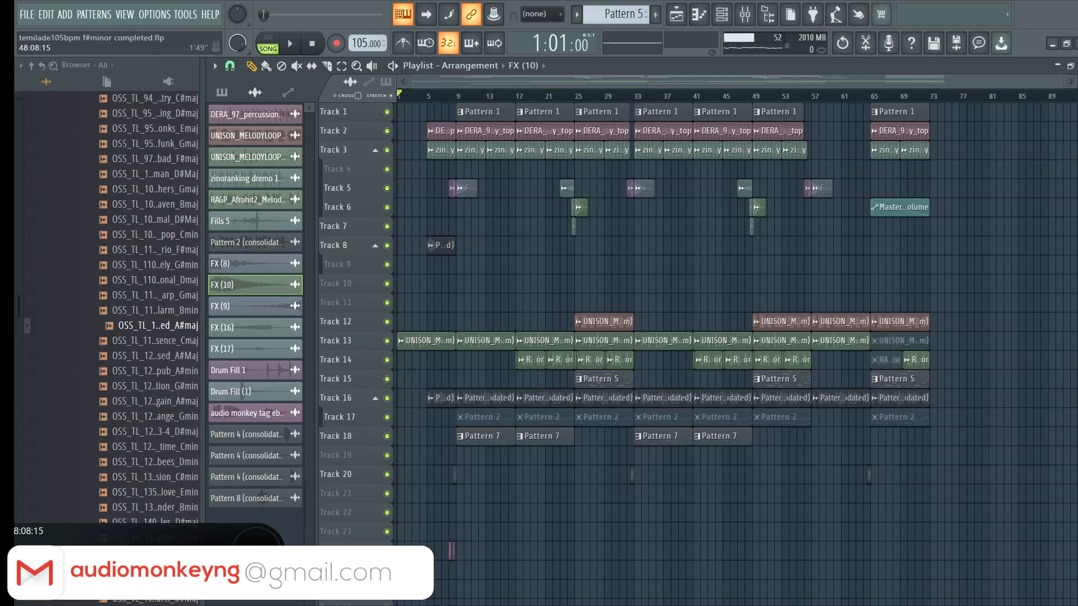